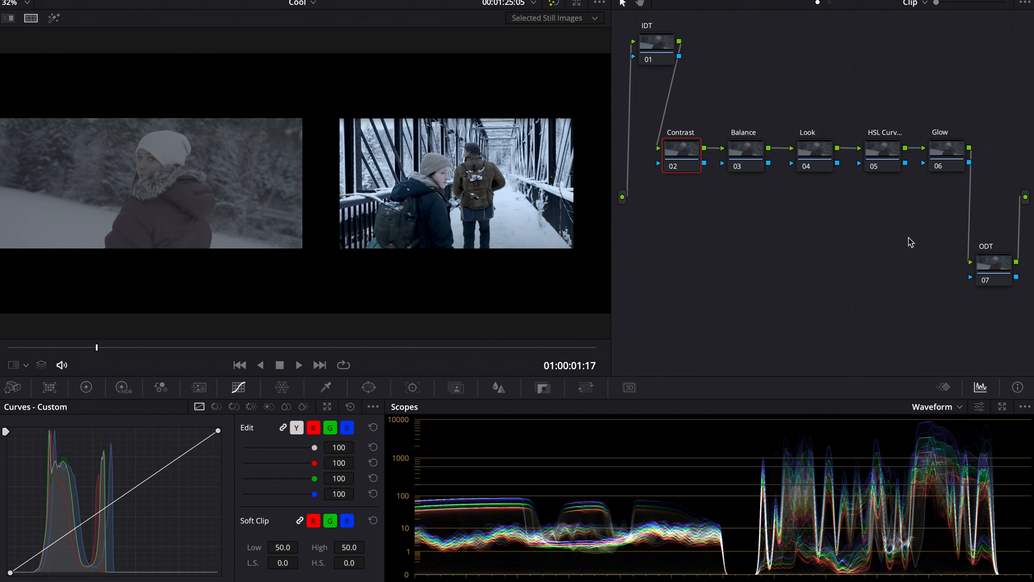
# Apply the Color Space Transform effect to the IDT node (01).
pyautogui.click(662, 45)
pyautogui.click(951, 1)
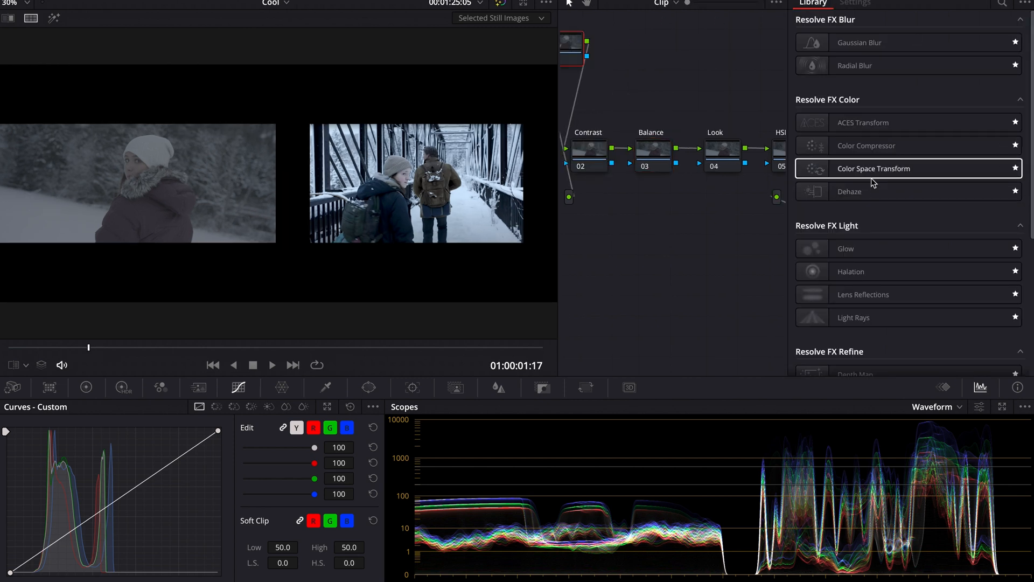
pyautogui.click(852, 173)
pyautogui.moveTo(852, 173); pyautogui.dragTo(571, 48)
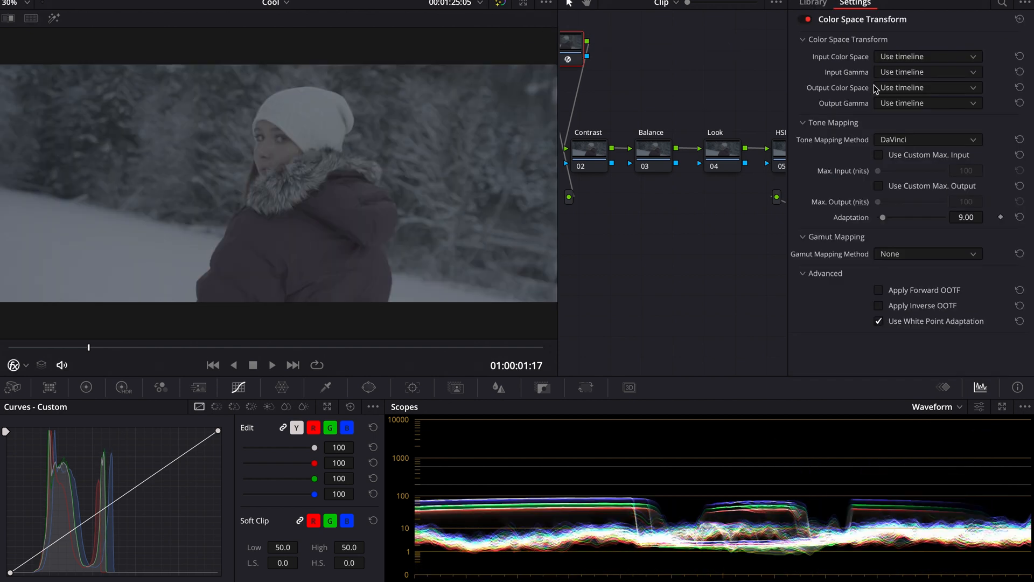
# Set the transform's input color space to REDWideGamutRGB and its input gamma to RED Log3G10.
pyautogui.click(917, 58)
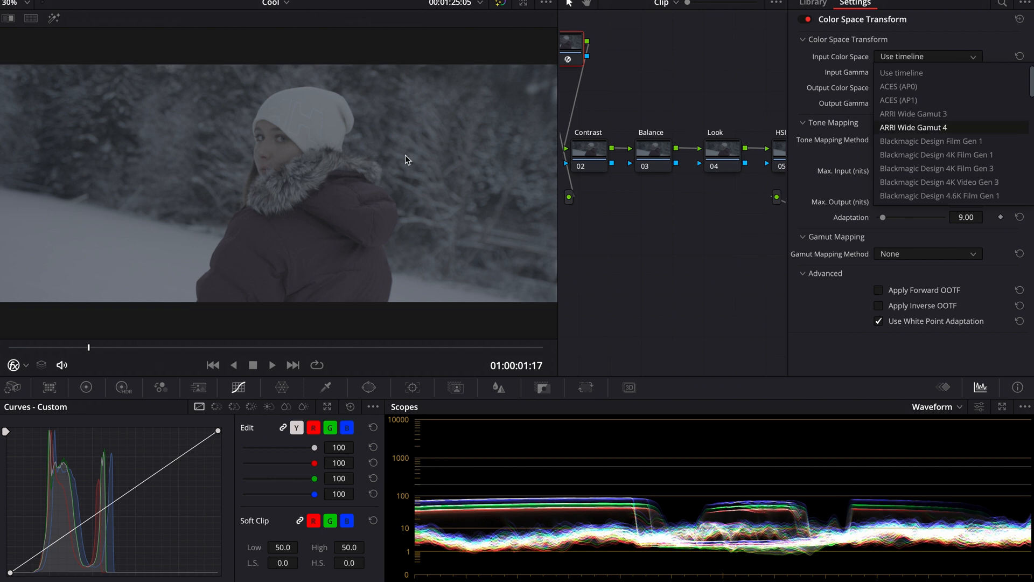
pyautogui.scroll(-10, 978, 163)
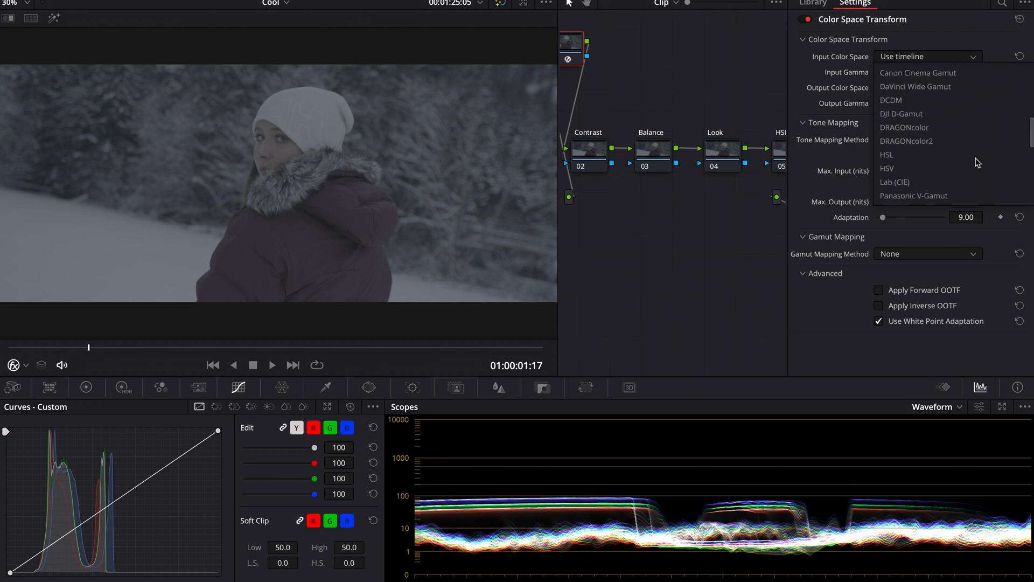
pyautogui.click(946, 181)
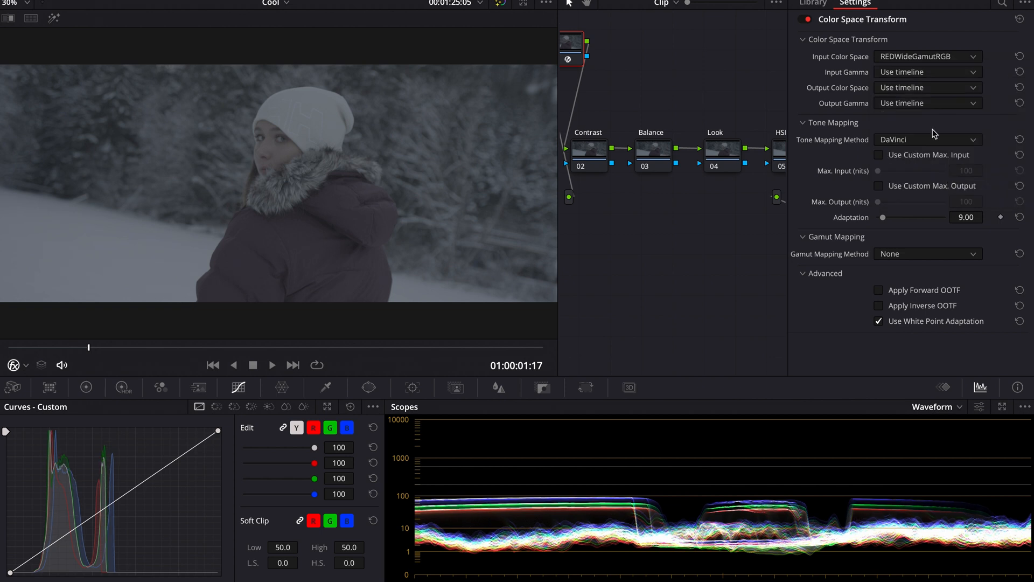
pyautogui.click(898, 74)
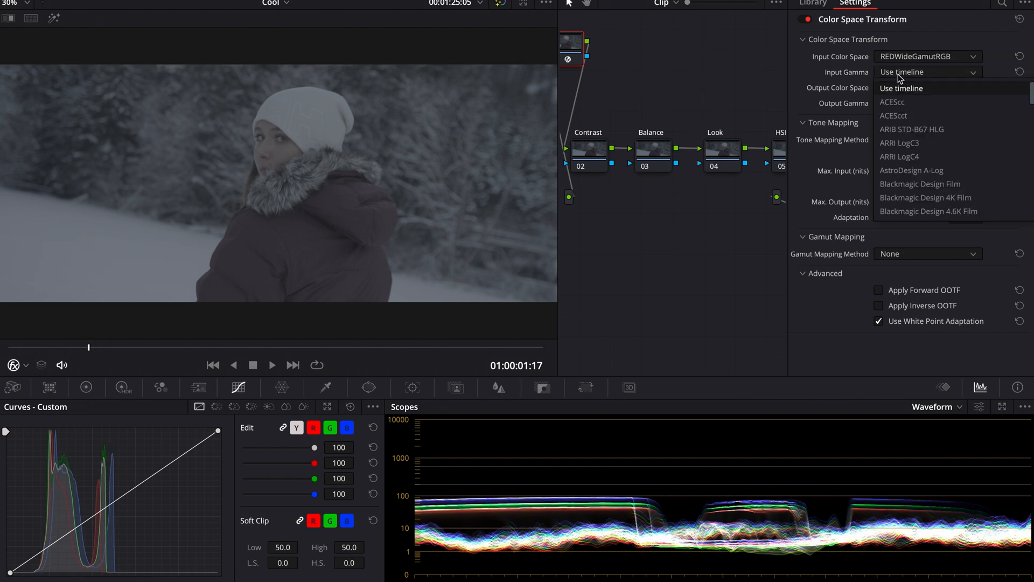
pyautogui.scroll(-5, 916, 162)
pyautogui.scroll(-8, 916, 160)
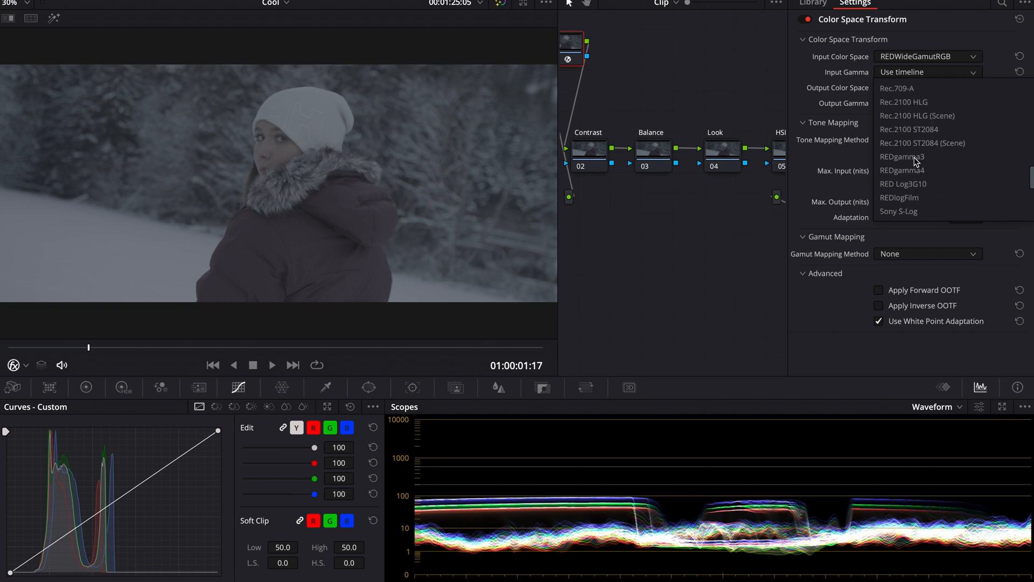
pyautogui.scroll(-1, 915, 160)
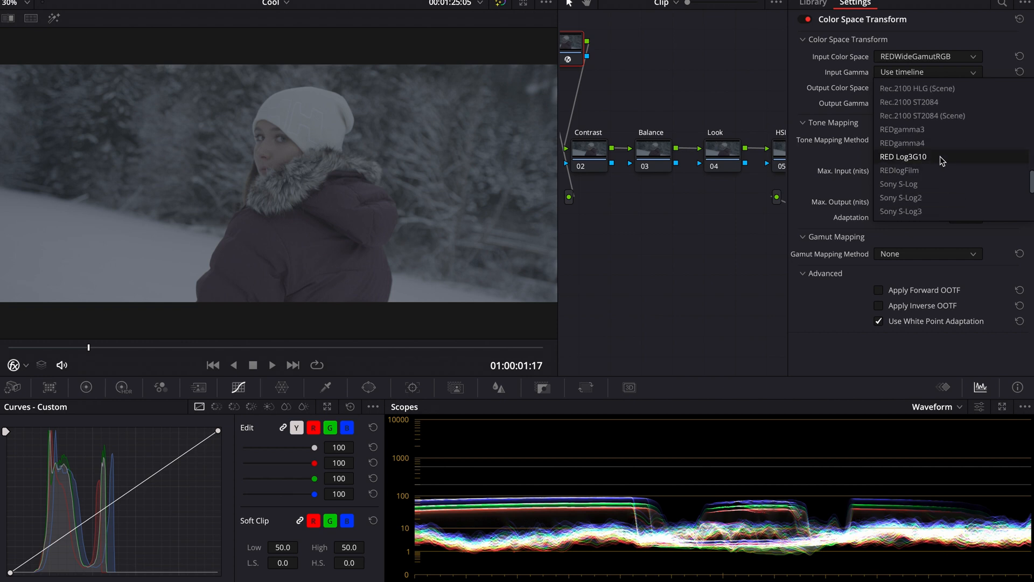
pyautogui.click(940, 156)
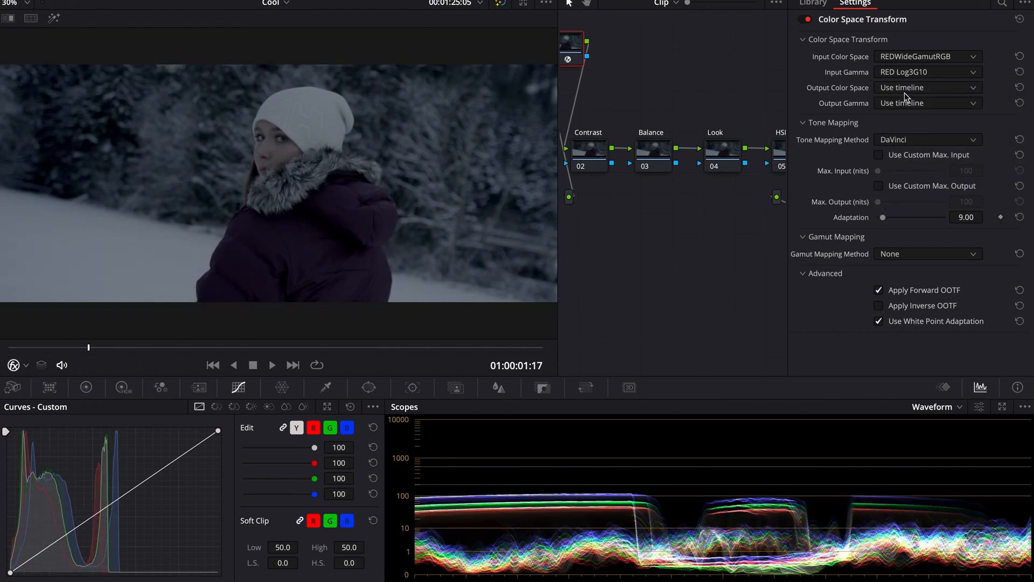
# Set the transform's output color space to DaVinci Wide Gamut and its output gamma to DaVinci Intermediate.
pyautogui.click(905, 89)
pyautogui.scroll(-3, 909, 172)
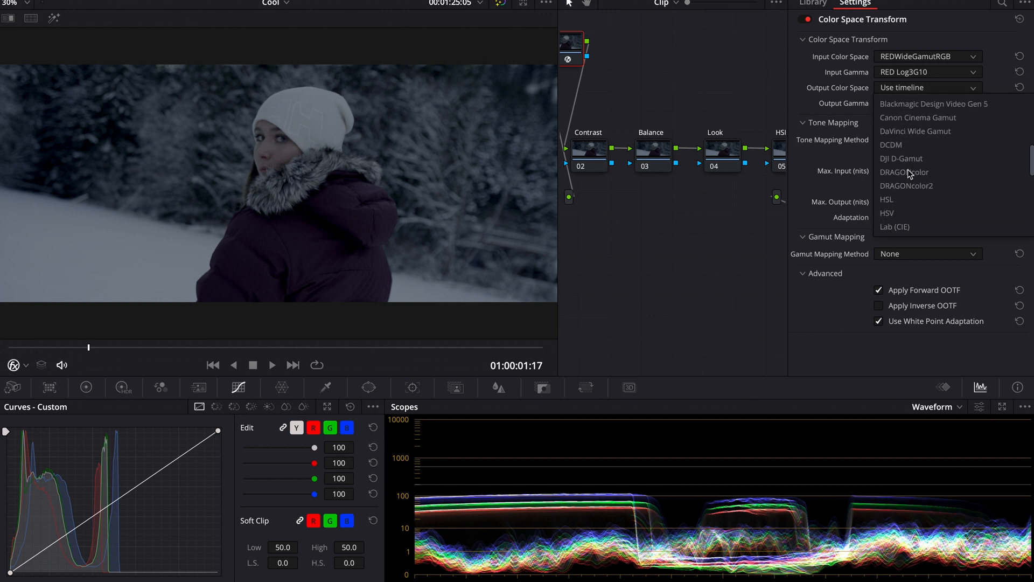
pyautogui.click(930, 132)
pyautogui.click(919, 105)
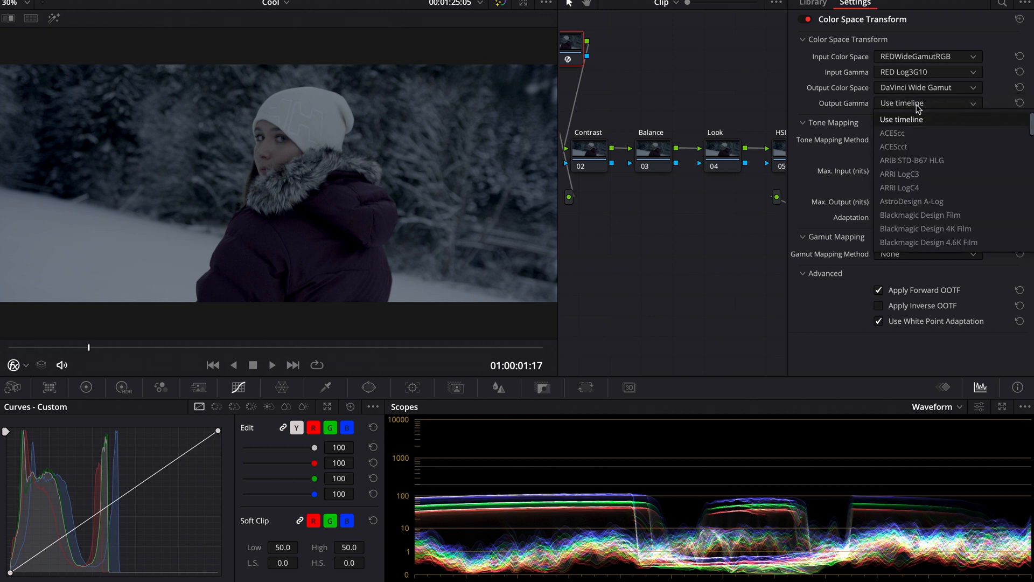
pyautogui.scroll(-5, 912, 170)
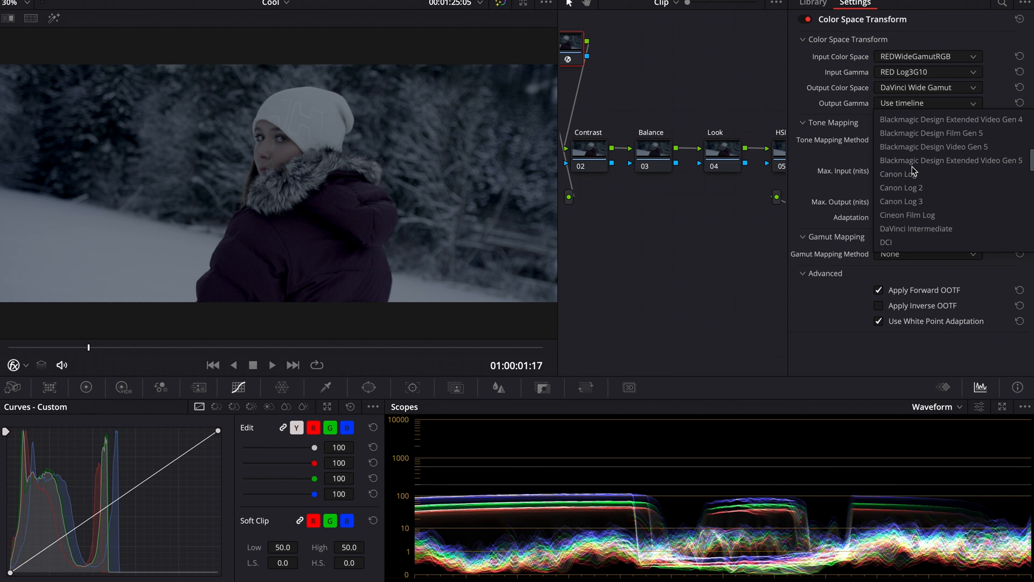
pyautogui.click(914, 229)
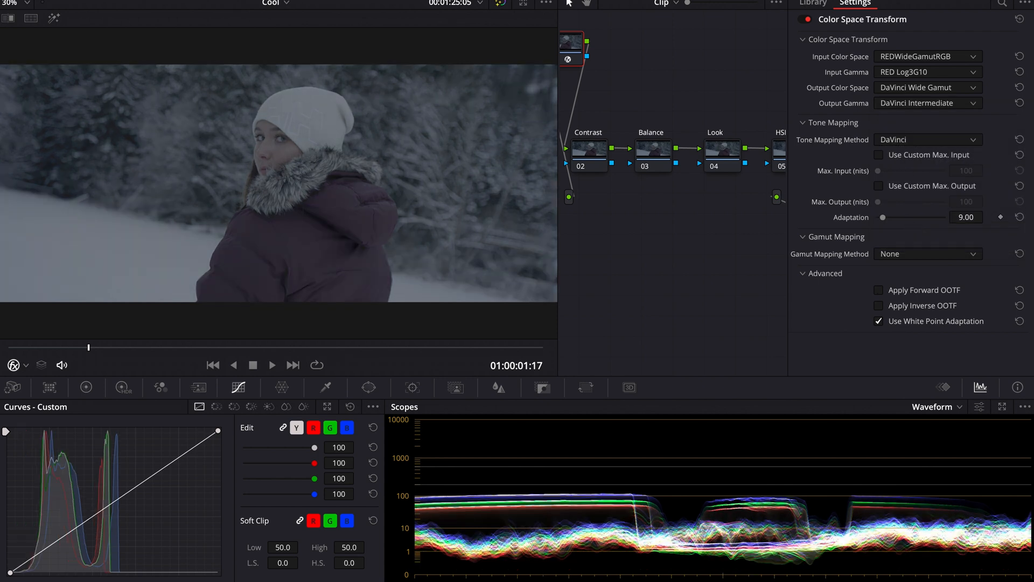
# Apply the Color Space Transform effect to the ODT node (07).
pyautogui.click(856, 3)
pyautogui.click(955, 257)
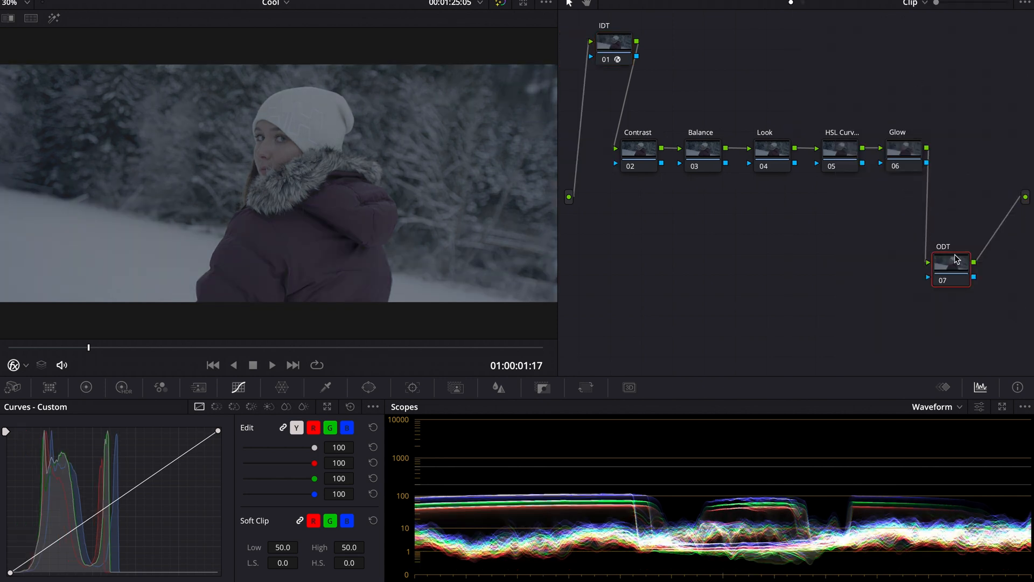
pyautogui.click(930, 4)
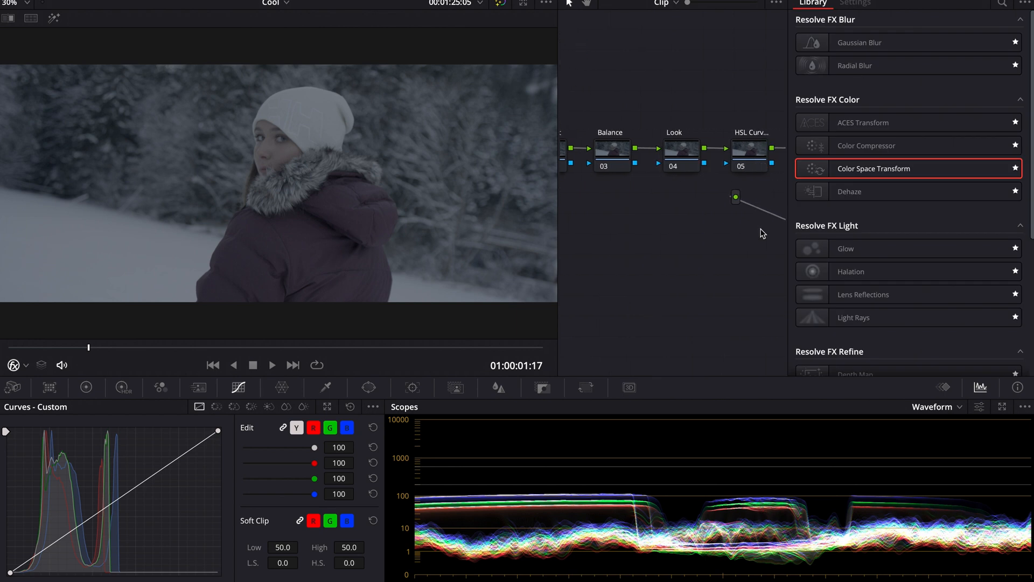
pyautogui.moveTo(834, 174); pyautogui.dragTo(704, 275)
# Set the ODT transform's input color space to DaVinci Wide Gamut and input gamma to DaVinci Intermediate.
pyautogui.click(912, 56)
pyautogui.scroll(-3, 907, 98)
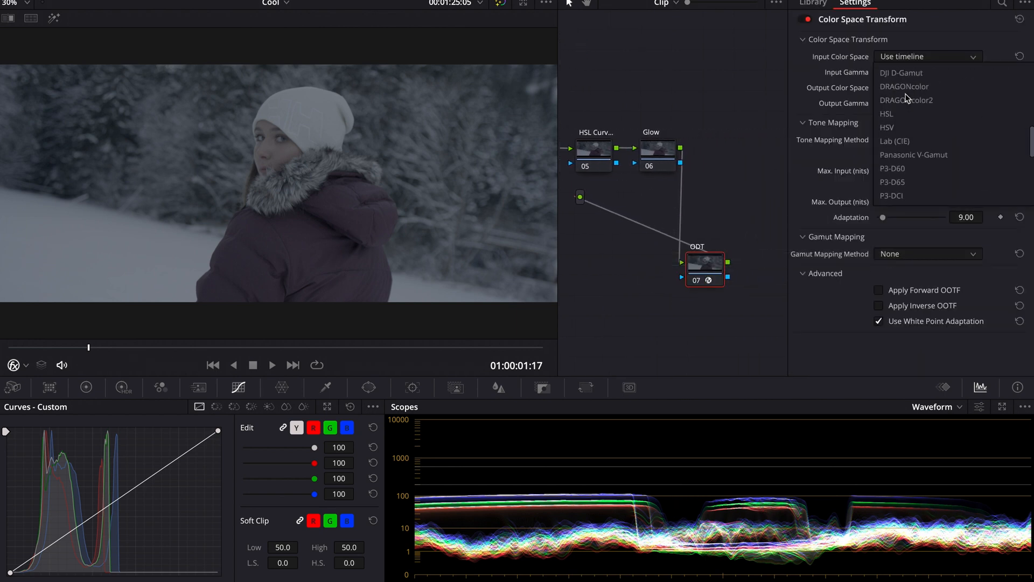
pyautogui.scroll(3, 907, 99)
pyautogui.click(914, 112)
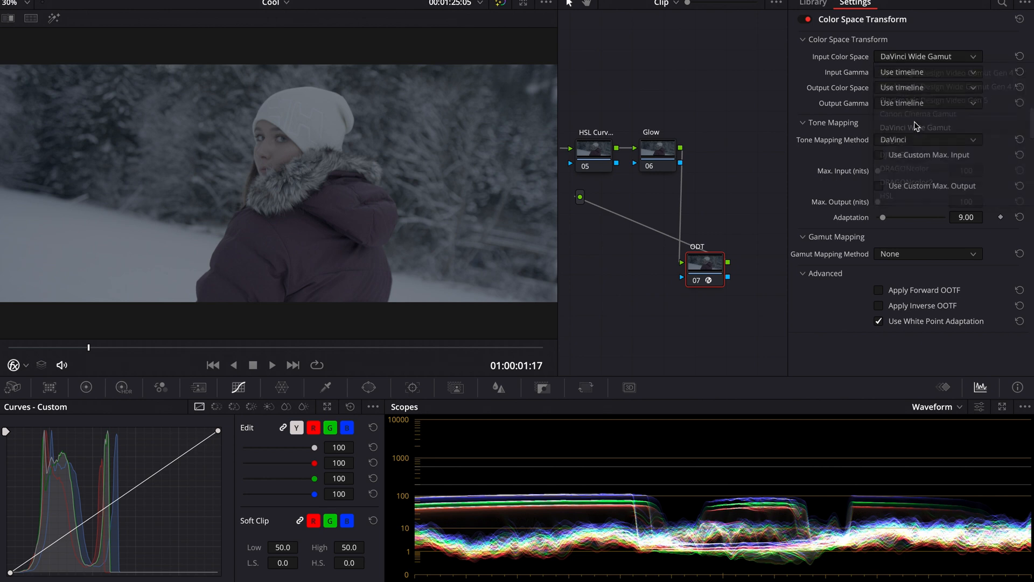
pyautogui.click(951, 73)
pyautogui.scroll(-3, 916, 142)
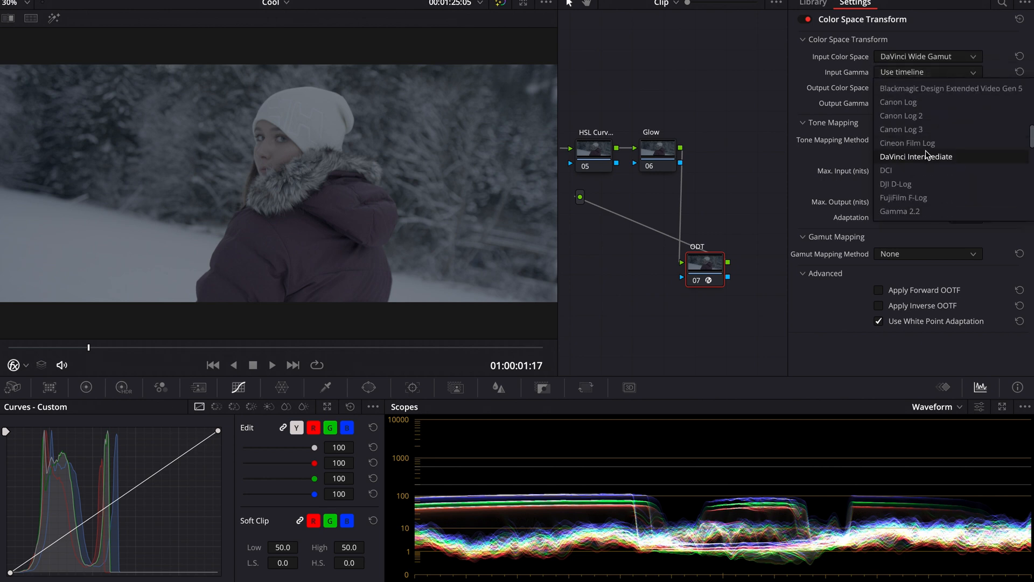
pyautogui.click(929, 155)
# Set the ODT transform's output color space to Rec.709 and output gamma to Gamma 2.4.
pyautogui.click(916, 88)
pyautogui.scroll(-3, 939, 148)
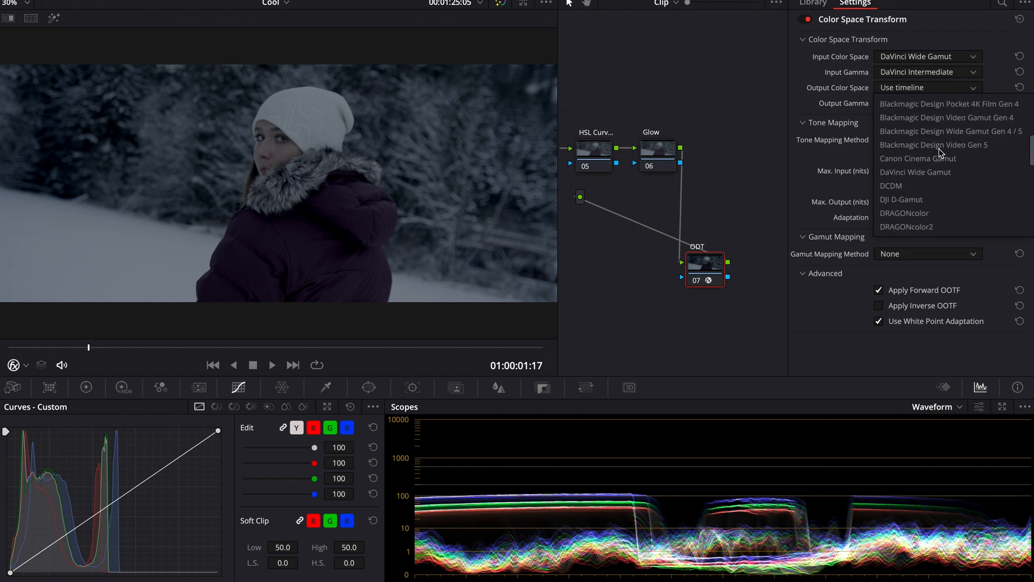
pyautogui.scroll(-5, 941, 152)
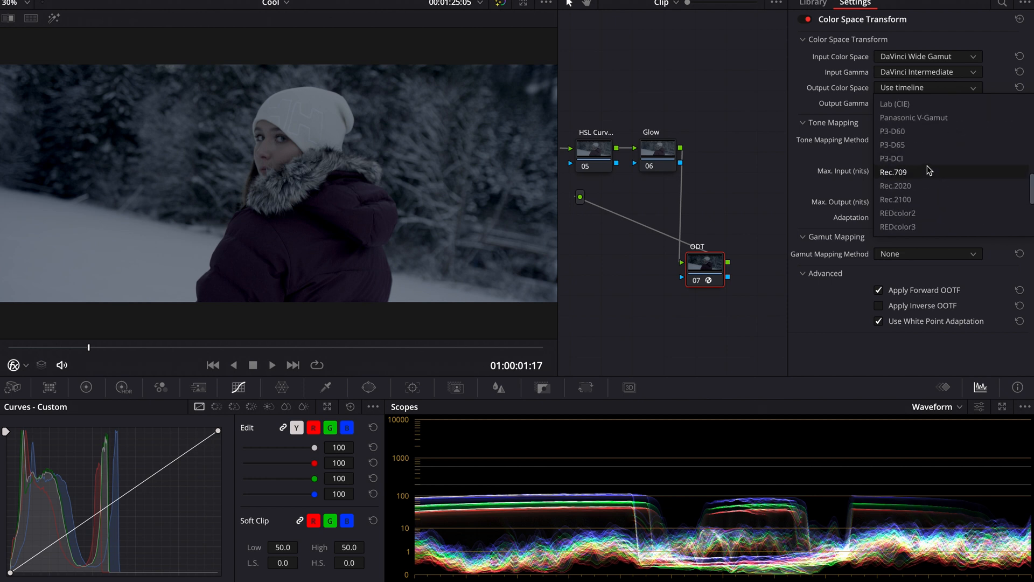
pyautogui.click(926, 168)
pyautogui.click(938, 104)
pyautogui.scroll(-3, 929, 172)
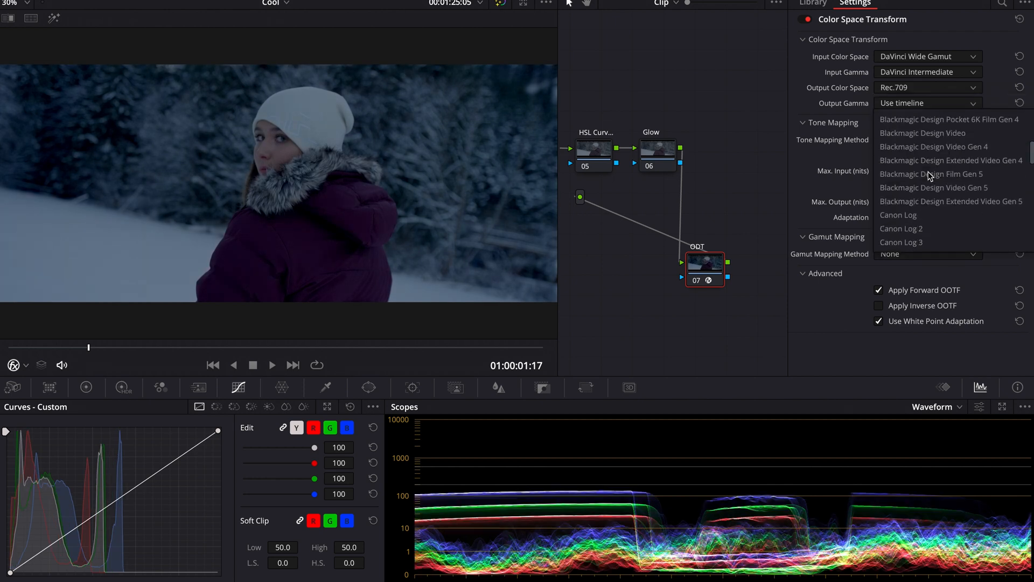
pyautogui.scroll(-1, 931, 176)
pyautogui.scroll(-3, 928, 175)
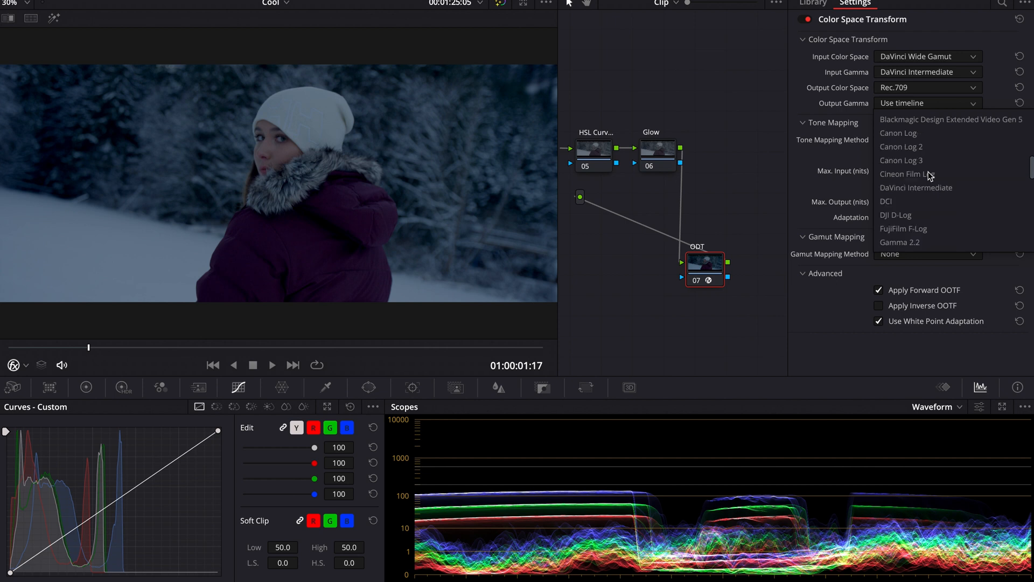
pyautogui.click(926, 215)
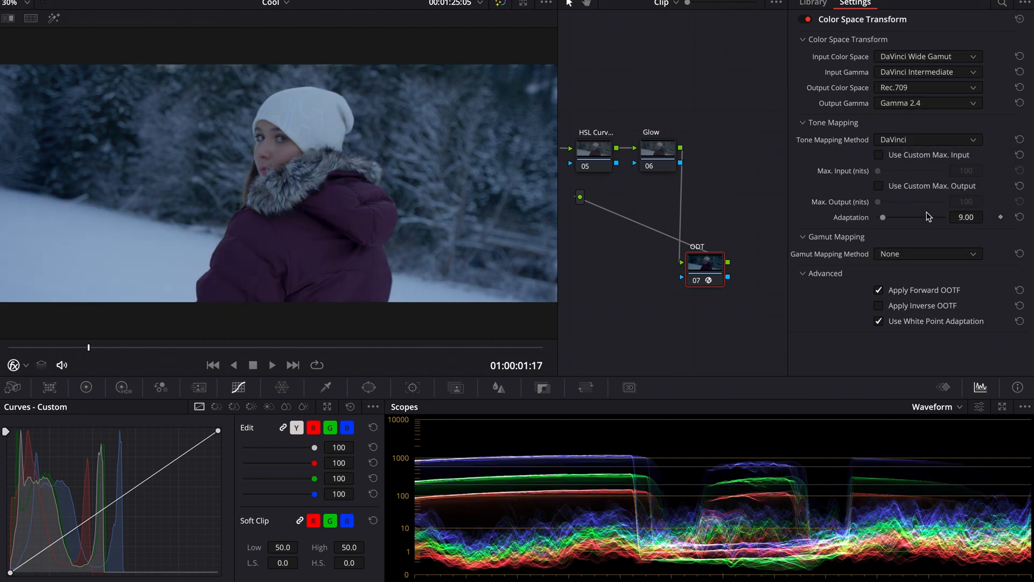
# Close the effects panel and switch the scope display to Vectorscope.
pyautogui.click(958, 0)
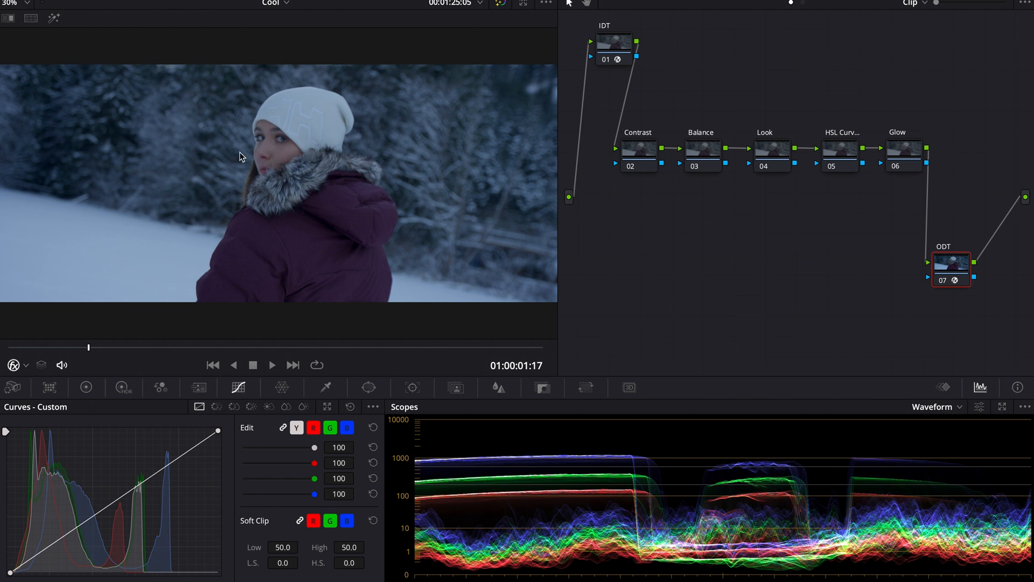
pyautogui.click(923, 405)
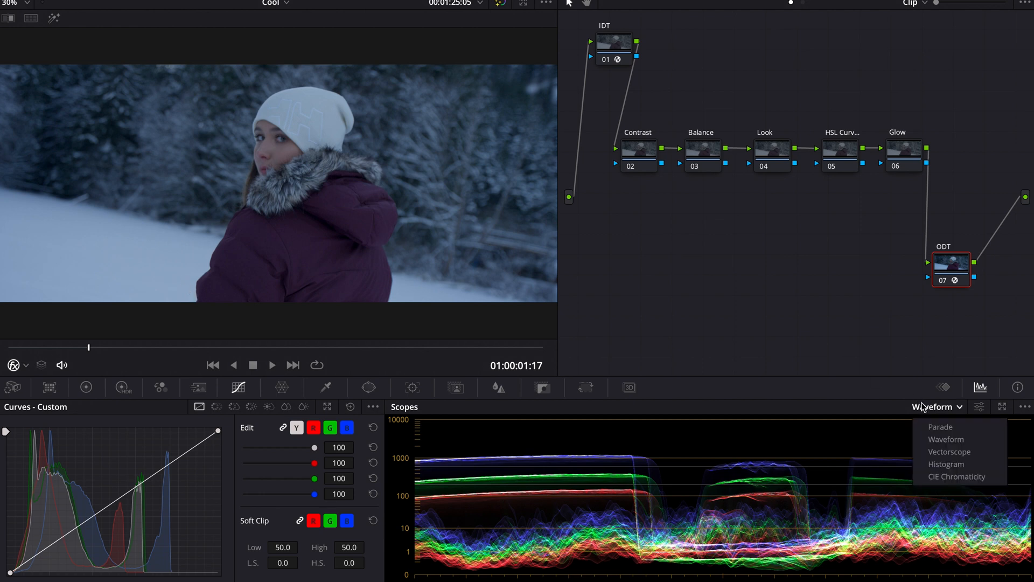
pyautogui.click(940, 454)
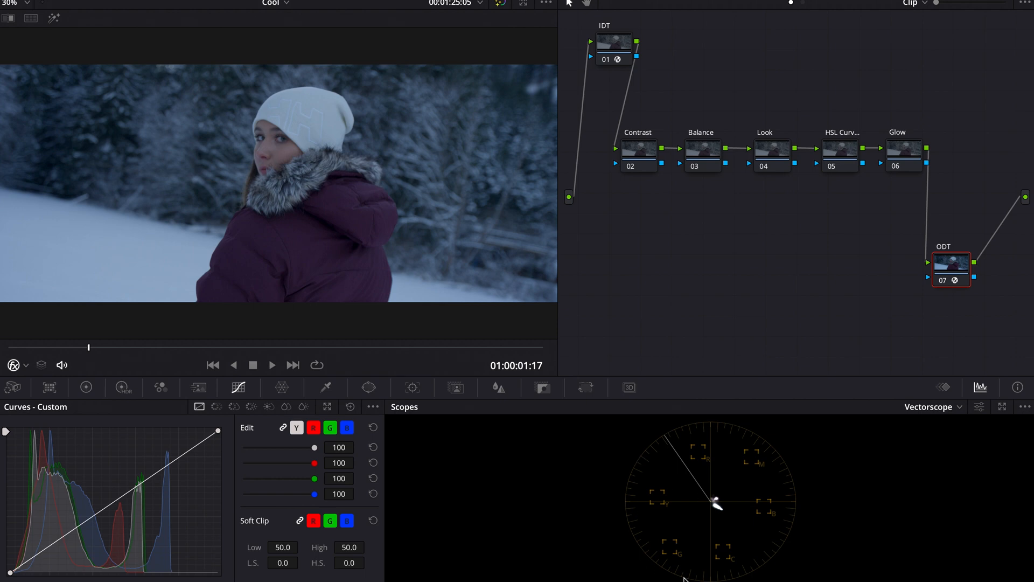
# Show the reference still beside the clip and inspect the viewer at 100% zoom before returning to fit.
pyautogui.click(31, 19)
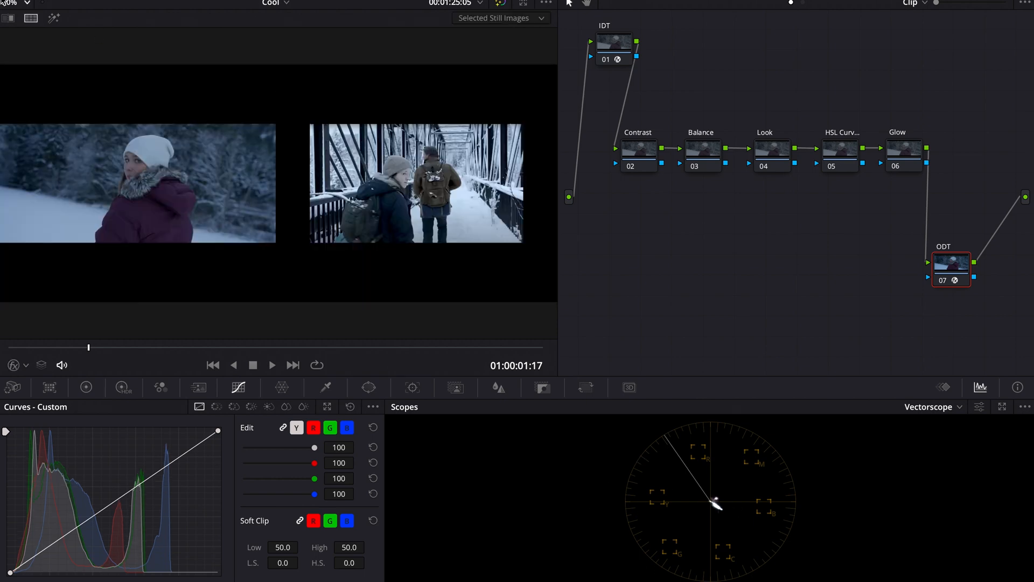
pyautogui.click(8, 3)
pyautogui.click(28, 99)
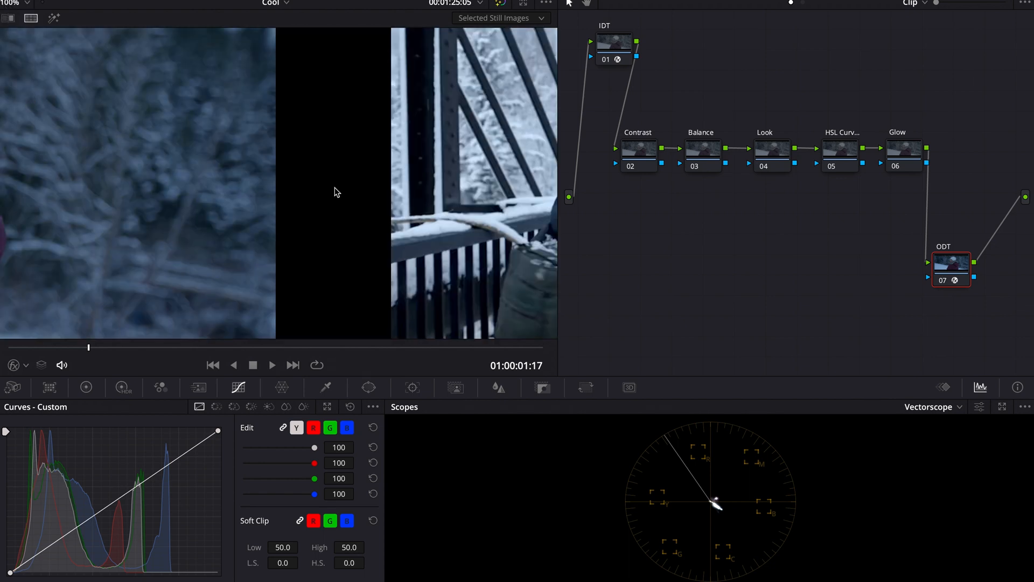
pyautogui.scroll(-10, 334, 188)
pyautogui.scroll(1, 335, 189)
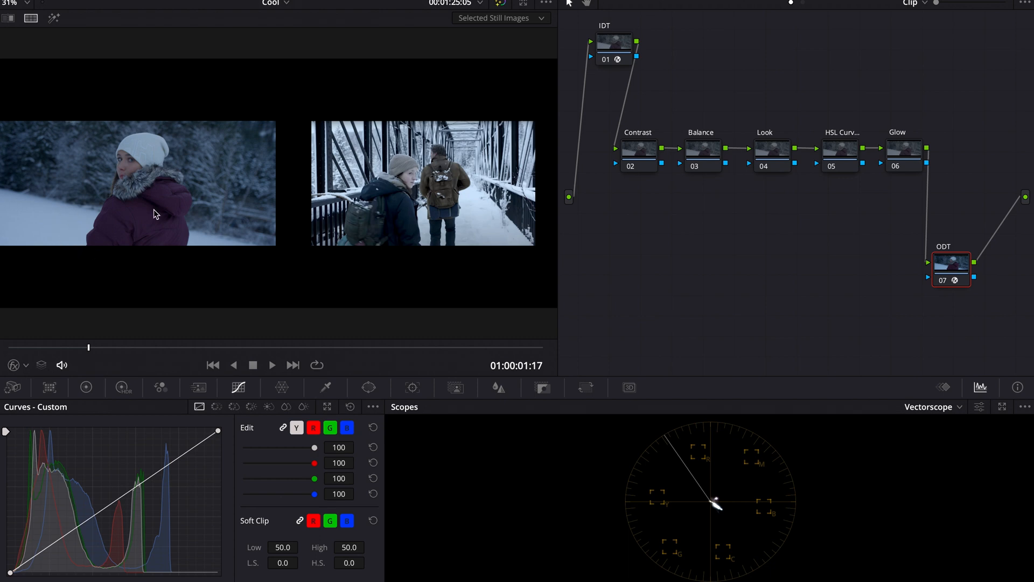
# Select the Contrast node (02) and switch the scope display back to Waveform.
pyautogui.click(641, 154)
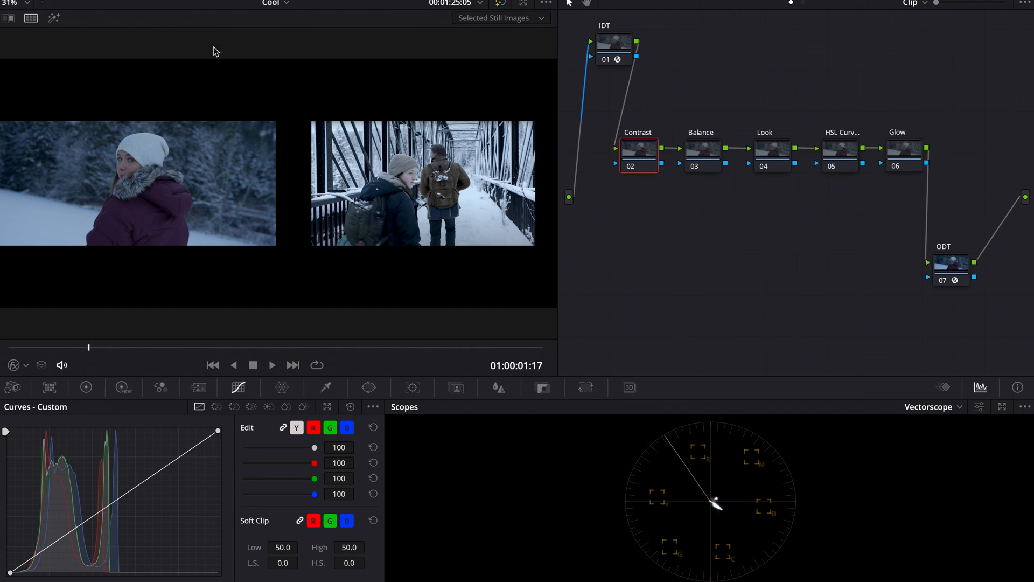
pyautogui.click(910, 401)
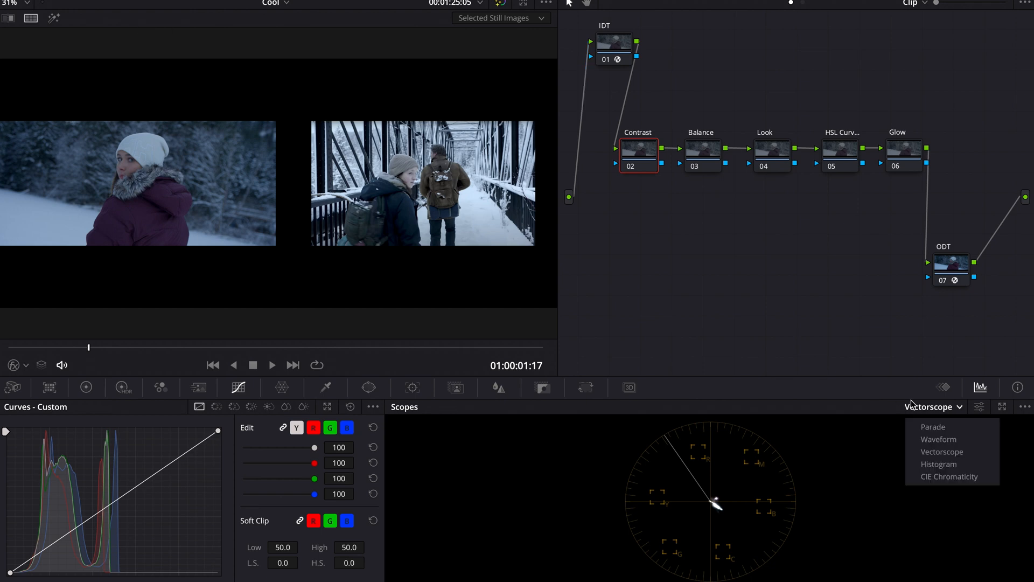
pyautogui.click(935, 440)
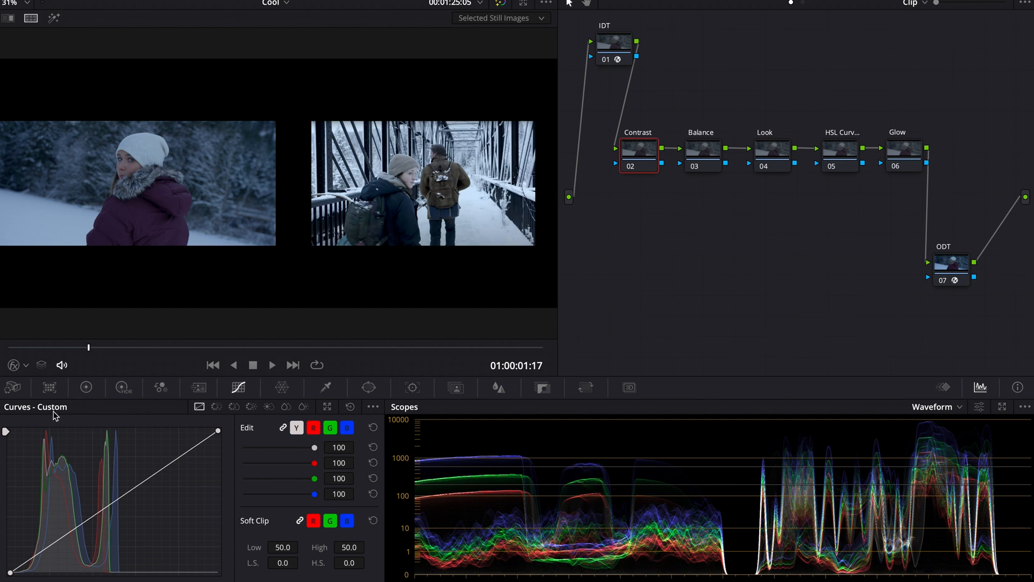
# Pop the Custom Curves panel out into a floating window, then resize and reposition it.
pyautogui.click(328, 407)
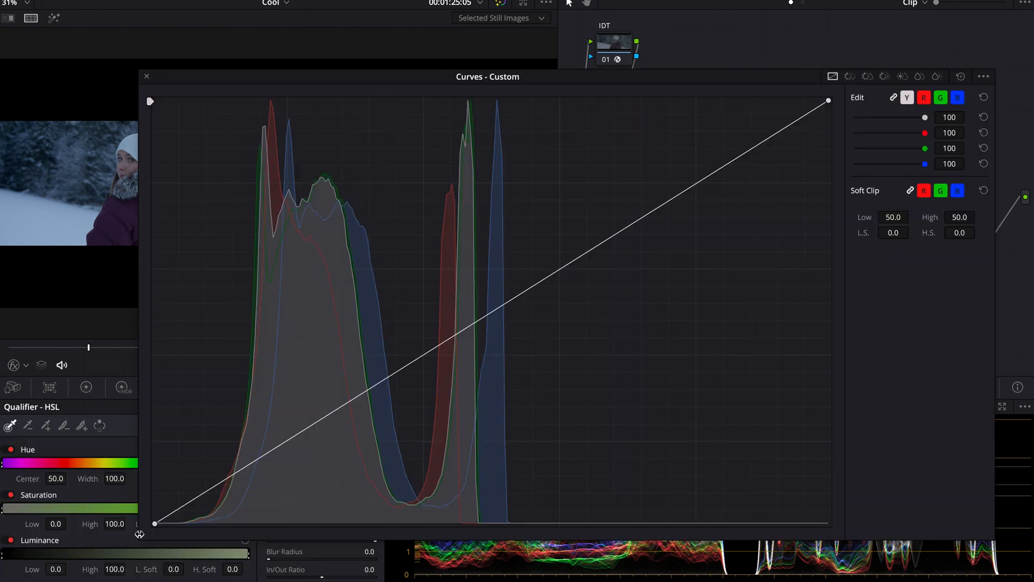
pyautogui.moveTo(139, 537); pyautogui.dragTo(401, 379)
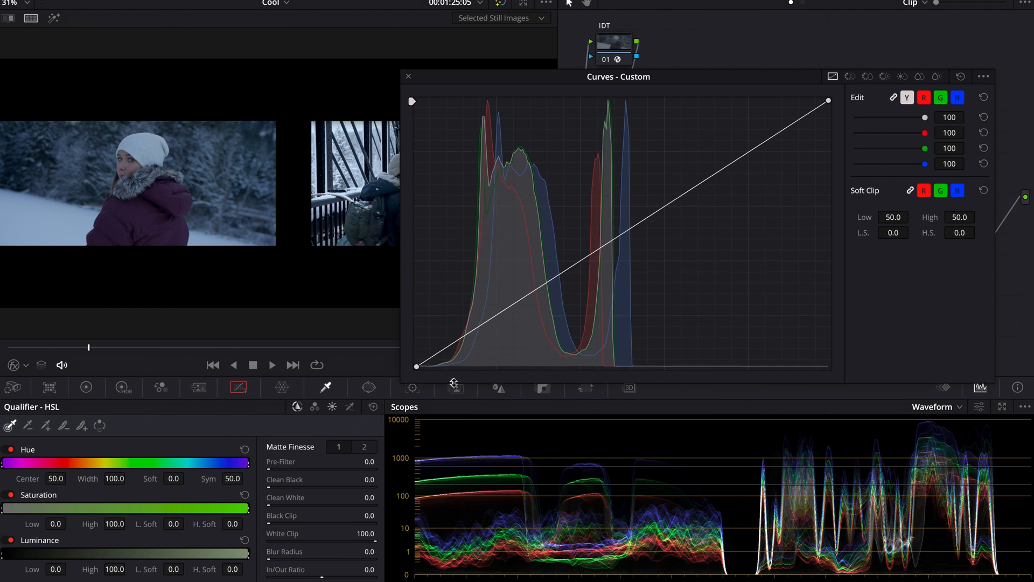
pyautogui.moveTo(583, 81); pyautogui.dragTo(667, 46)
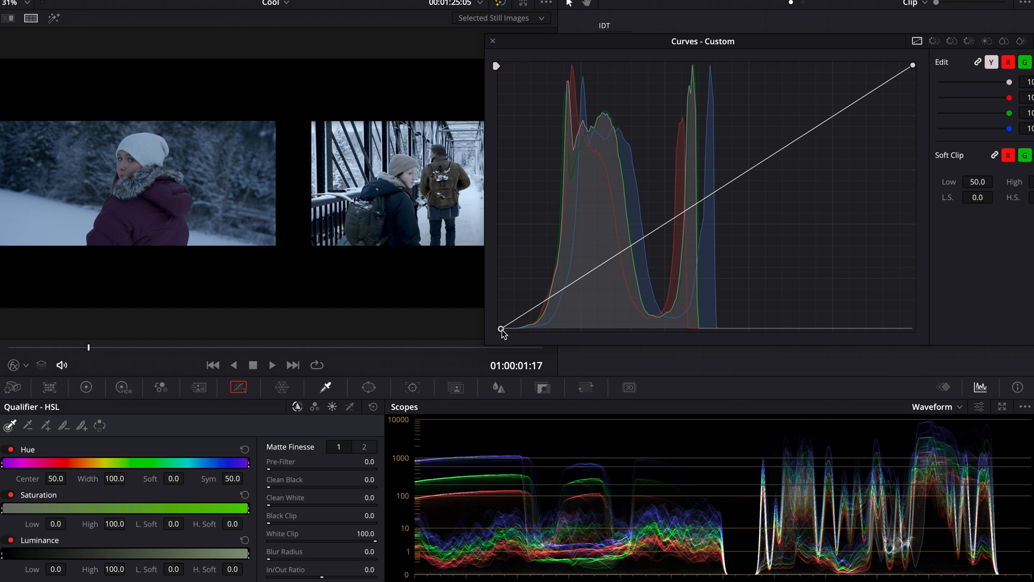
# Add a raised shadow point and a lowered highlight point on the custom luminance curve.
pyautogui.moveTo(502, 329); pyautogui.dragTo(541, 310)
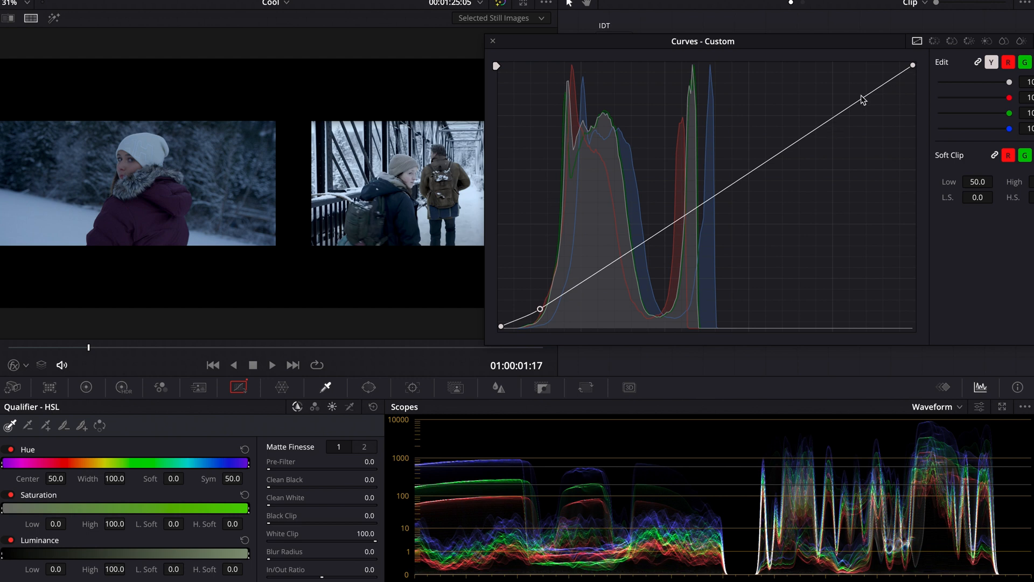
pyautogui.moveTo(862, 99); pyautogui.dragTo(835, 79)
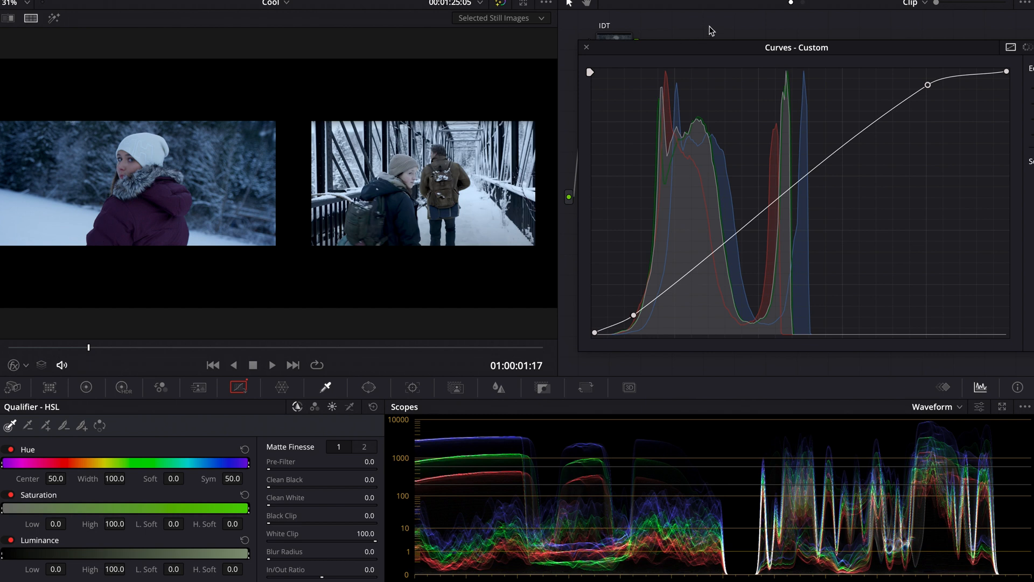
# Add midtone points to shape an S-curve on the custom curve, then close the floating curves window.
pyautogui.moveTo(709, 47); pyautogui.dragTo(540, 46)
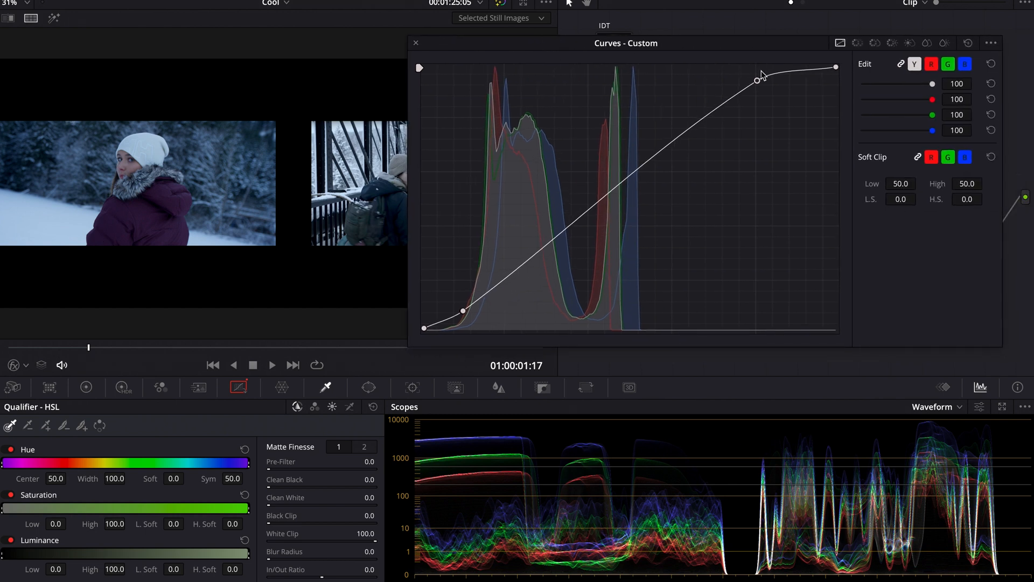
pyautogui.moveTo(757, 81)
pyautogui.mouseDown()
pyautogui.moveTo(735, 80)
pyautogui.moveTo(756, 84)
pyautogui.moveTo(745, 81)
pyautogui.mouseUp()
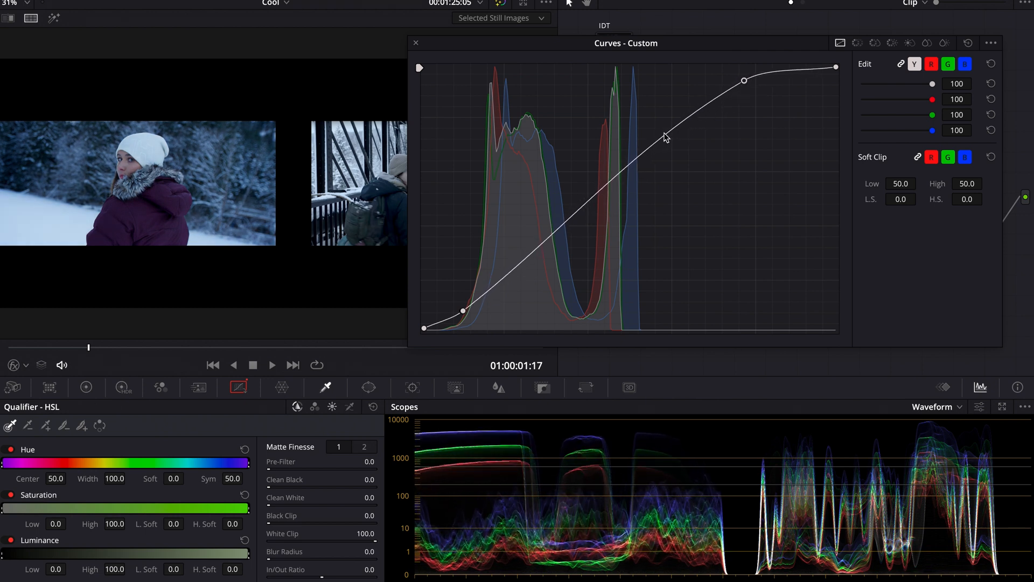
pyautogui.moveTo(666, 139); pyautogui.dragTo(656, 129)
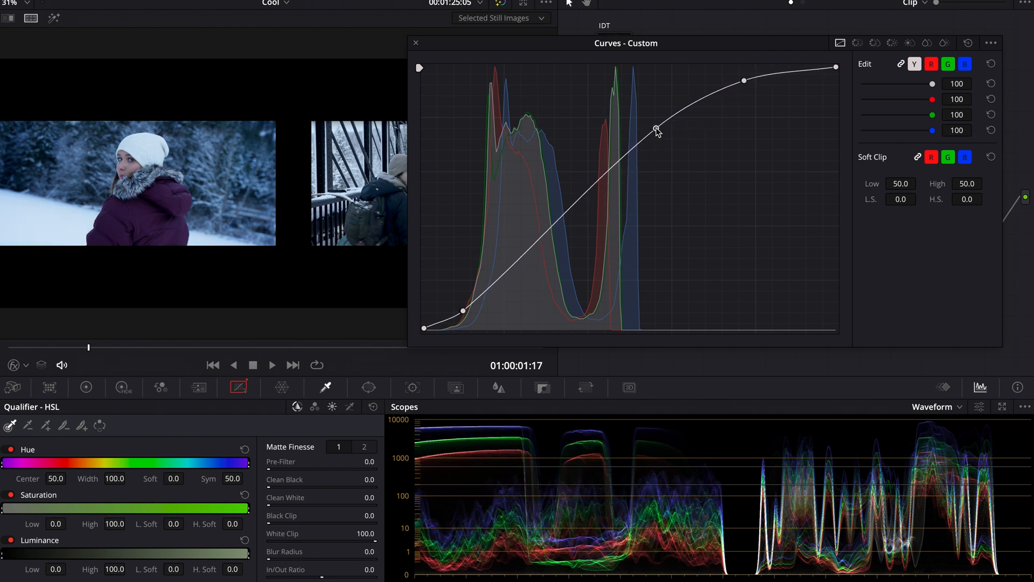
pyautogui.moveTo(521, 259); pyautogui.dragTo(525, 264)
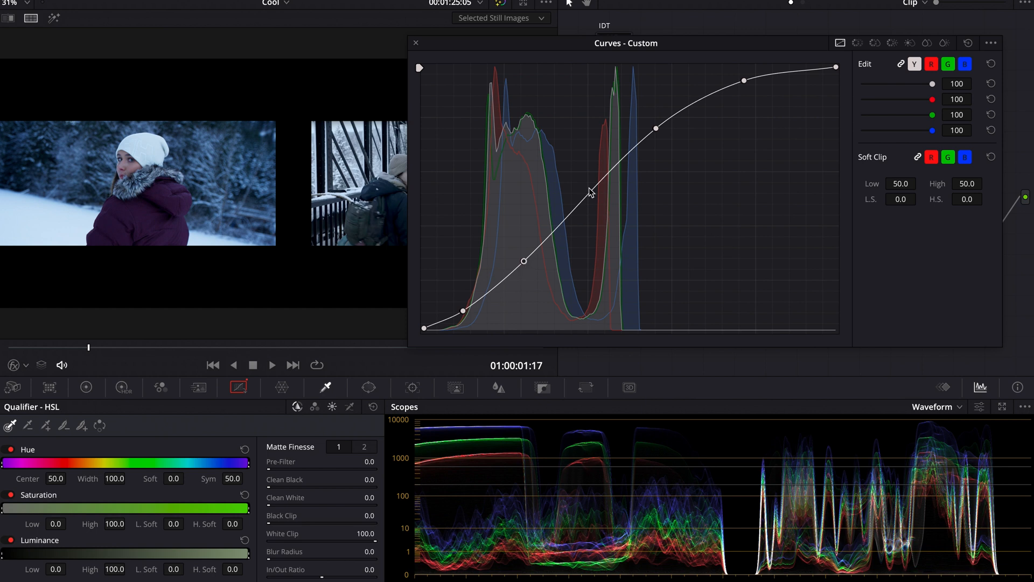
pyautogui.moveTo(582, 200); pyautogui.dragTo(584, 206)
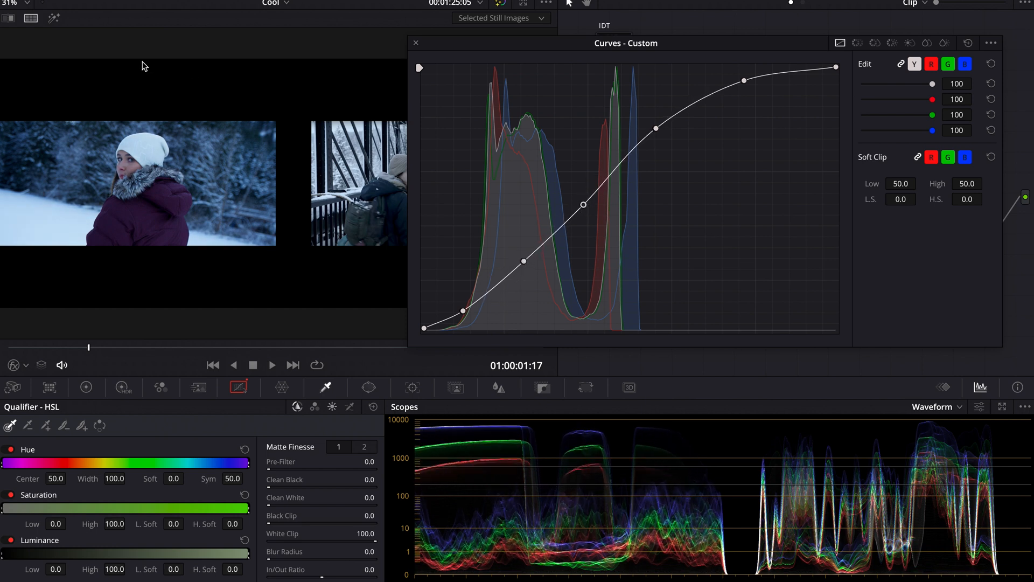
pyautogui.click(416, 43)
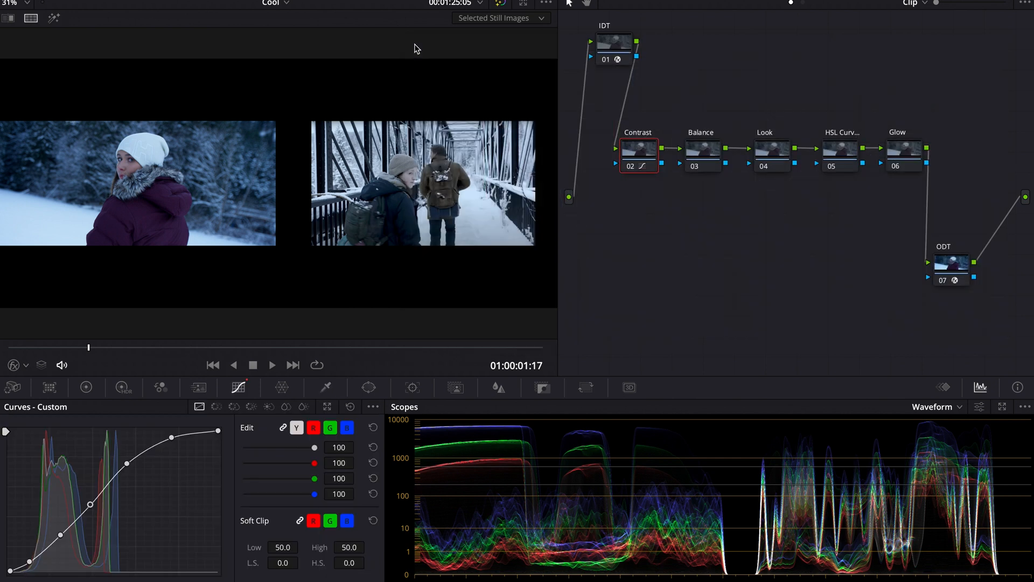
# Switch to the primary Color Wheels and set the Contrast node's lift to -0.01, gamma to 0.03 and gain to 0.96.
pyautogui.hotkey('ctrl', 'd')
pyautogui.click(86, 387)
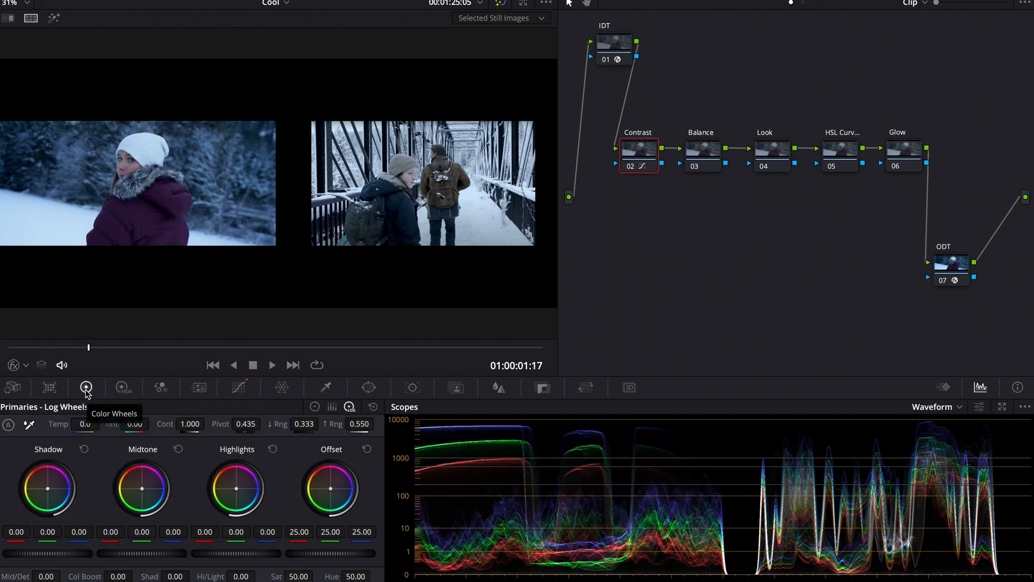
pyautogui.click(316, 407)
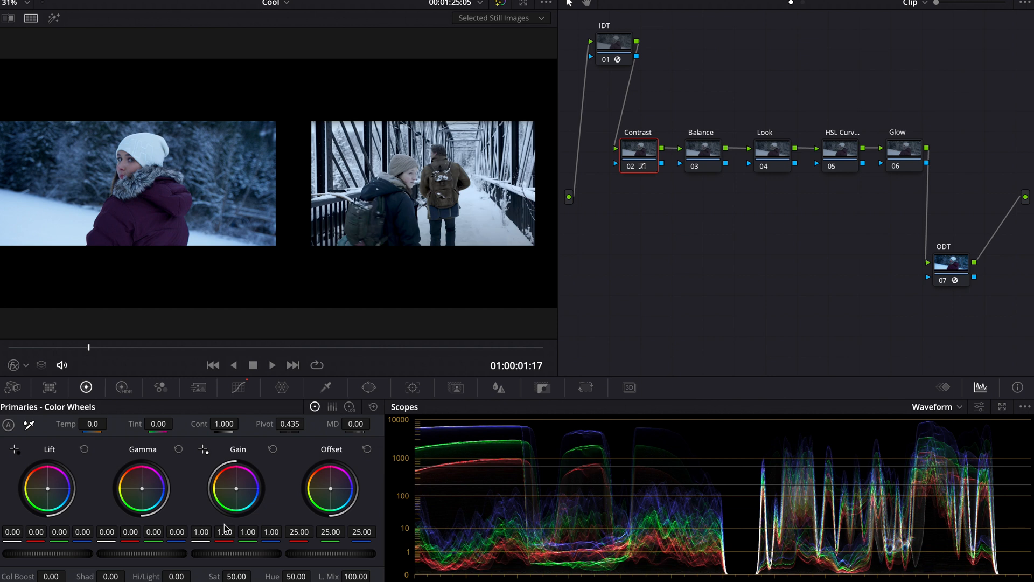
pyautogui.scroll(4, 225, 525)
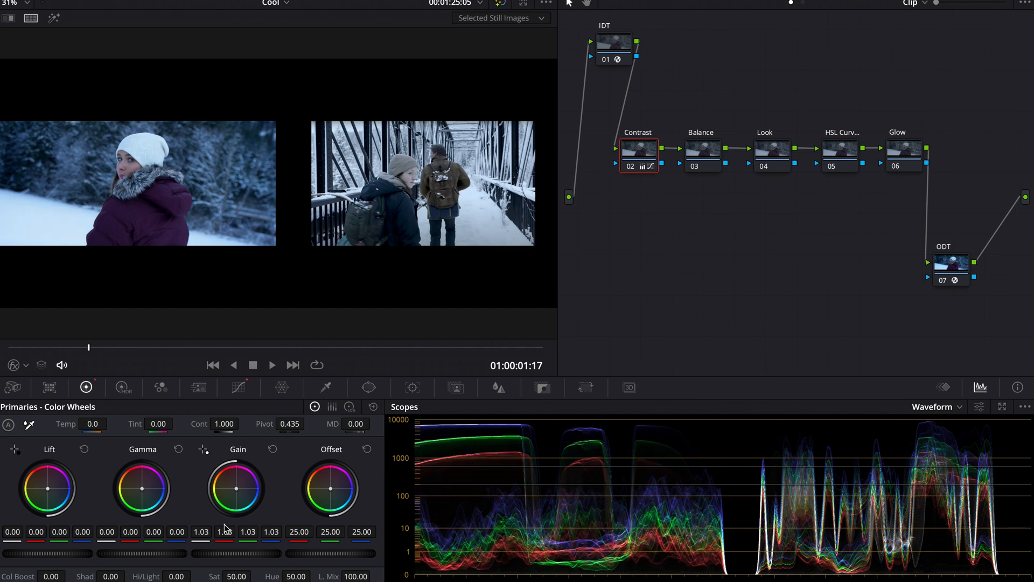
pyautogui.scroll(-1, 226, 529)
pyautogui.scroll(2, 224, 529)
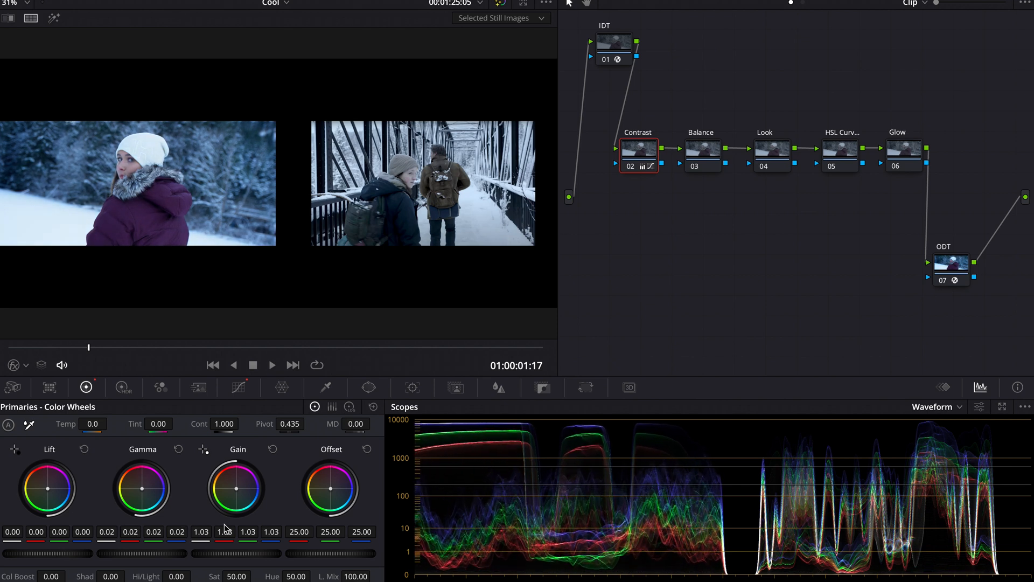
pyautogui.scroll(-6, 226, 529)
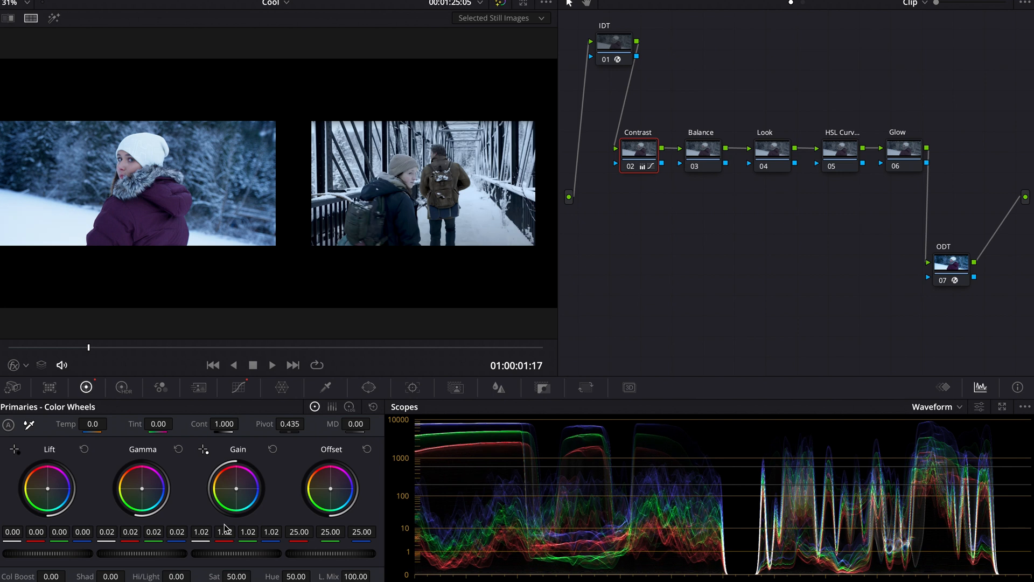
pyautogui.scroll(-2, 225, 529)
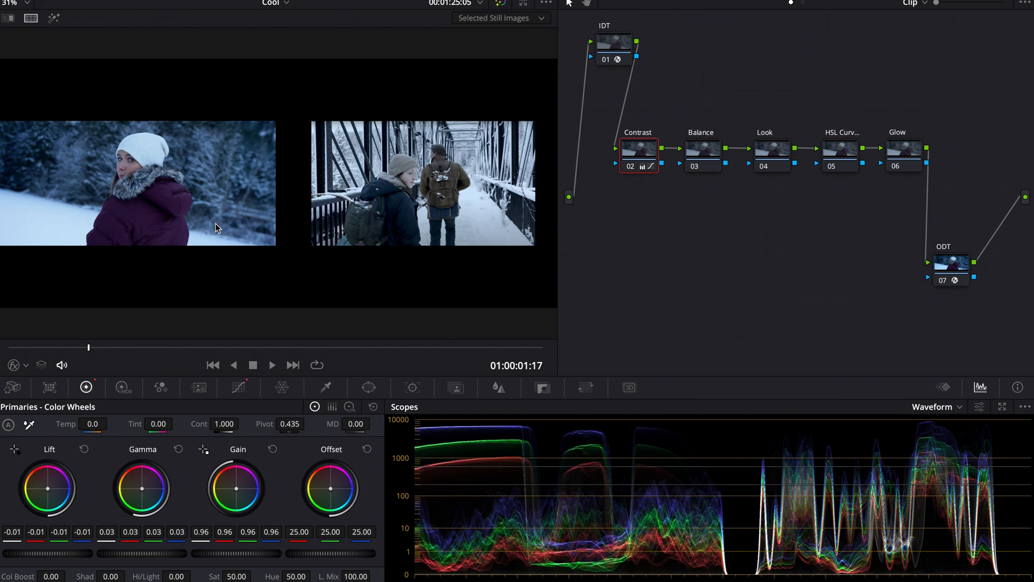
# Toggle the Contrast node off and on repeatedly to compare the graded and ungraded image.
pyautogui.hotkey('ctrl', 'd')
pyautogui.hotkey('ctrl', 'd')
pyautogui.hotkey('ctrl', 'd')
pyautogui.hotkey('ctrl', 'd')
# Select the Balance node (03) and switch the scope display to Vectorscope.
pyautogui.click(703, 153)
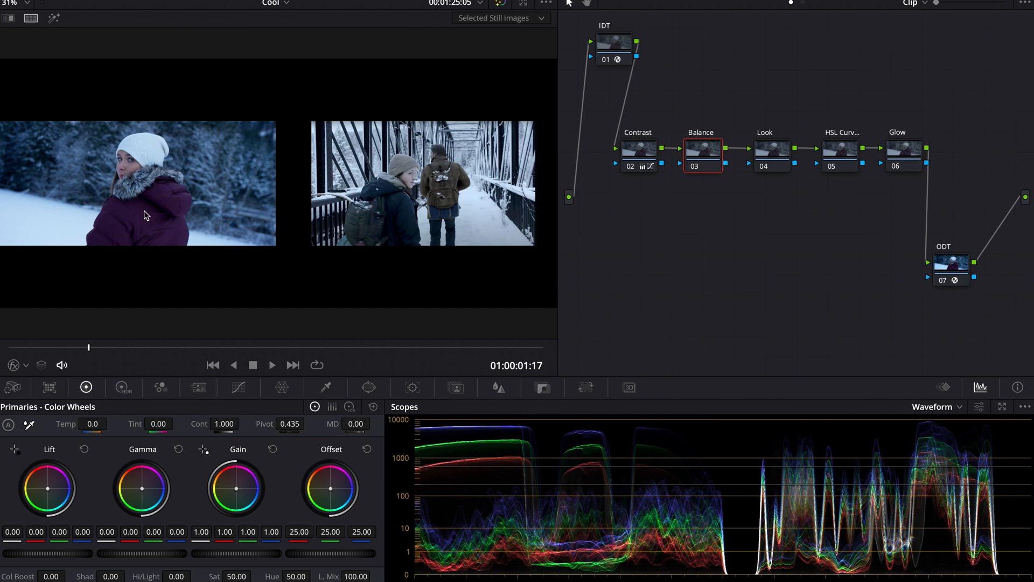
pyautogui.click(934, 414)
pyautogui.click(949, 452)
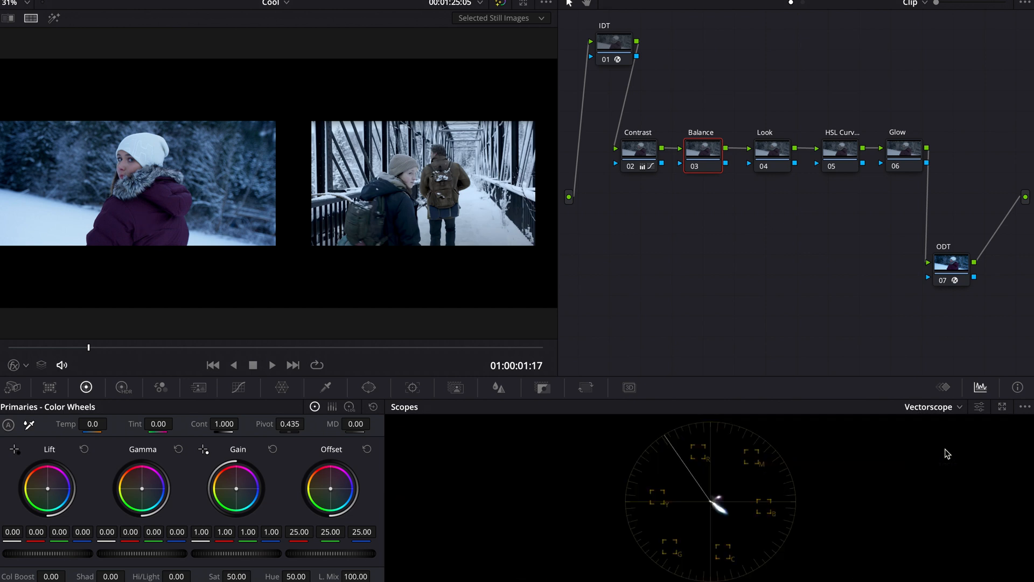
# Toggle bypass of all grades several times to compare the image with and without correction.
pyautogui.hotkey('shift', 'd')
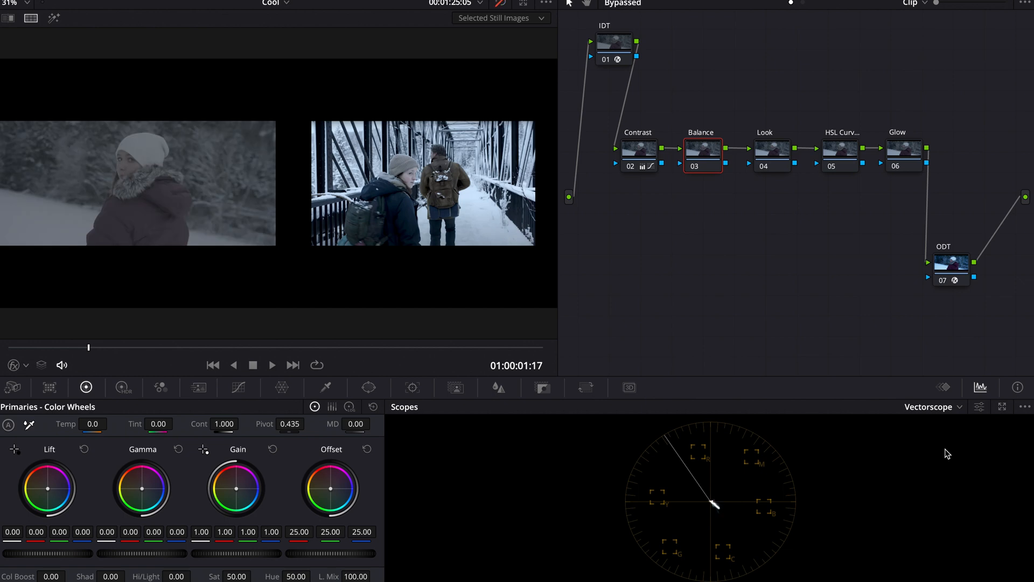
pyautogui.hotkey('shift', 'd')
pyautogui.hotkey('shift', 'd')
pyautogui.hotkey('shift', 'd')
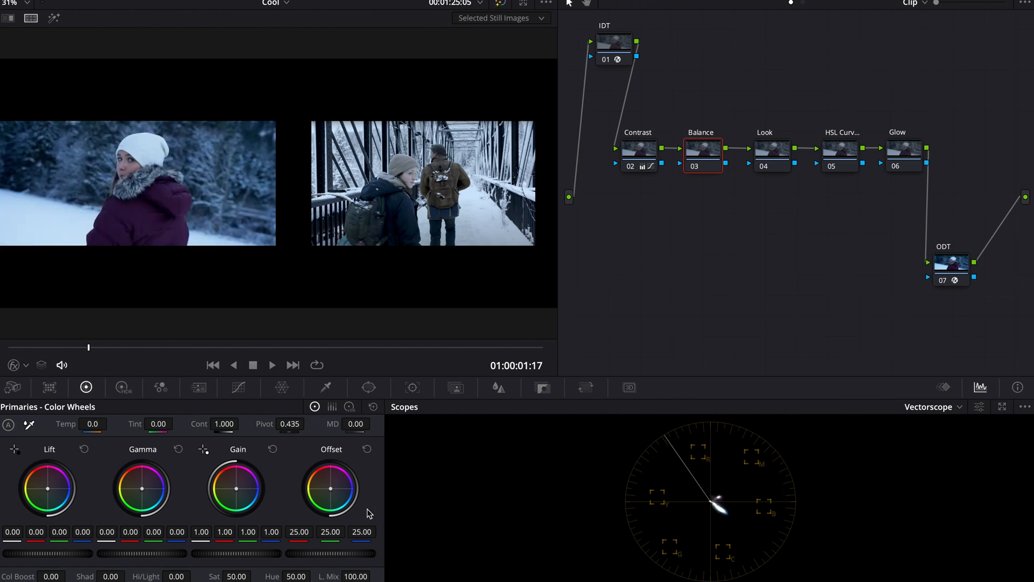
# Balance the color on node 03 by nudging the Offset wheel to 24.90, 24.31, 22.58 and slightly shifting Gamma.
pyautogui.moveTo(331, 489); pyautogui.dragTo(331, 492)
pyautogui.moveTo(144, 492); pyautogui.dragTo(141, 489)
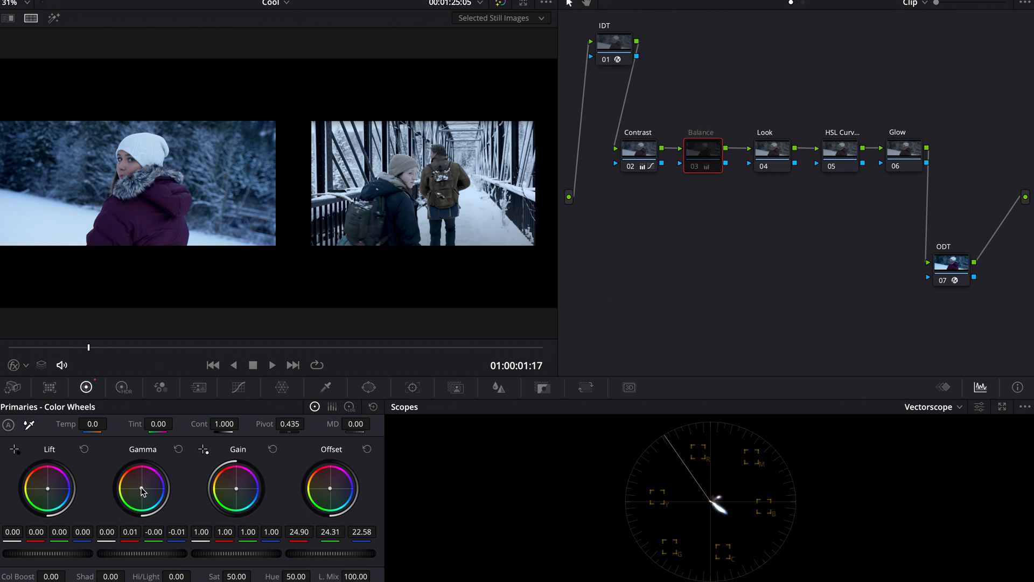
# Select the Look node (04) and switch the scope display back to Waveform.
pyautogui.click(790, 143)
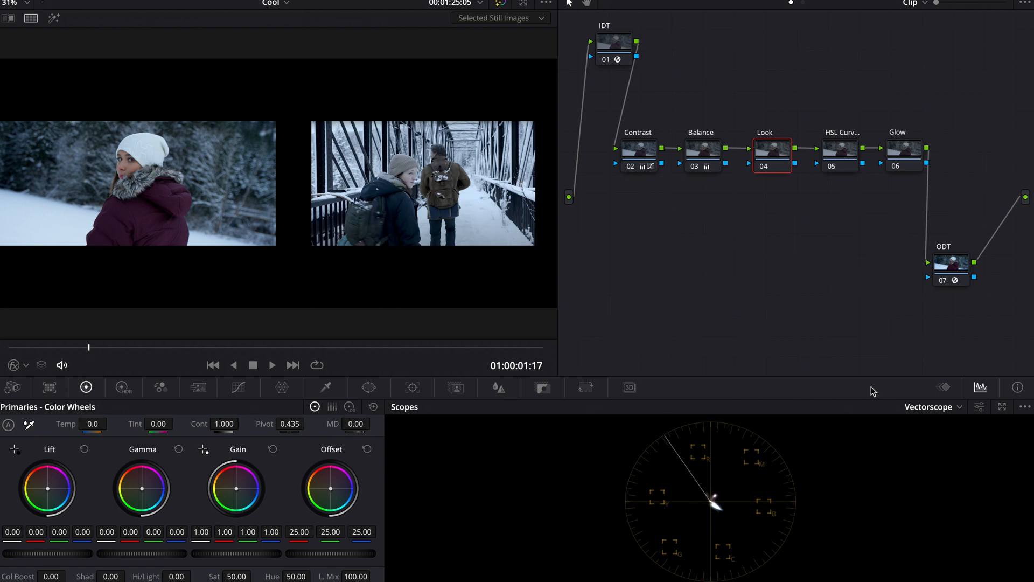
pyautogui.click(916, 411)
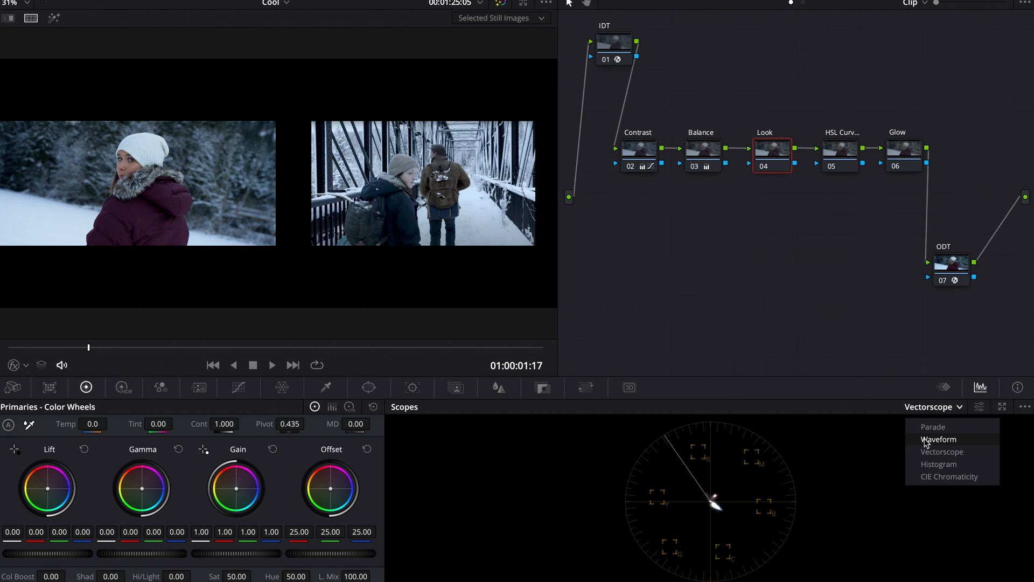
pyautogui.click(924, 440)
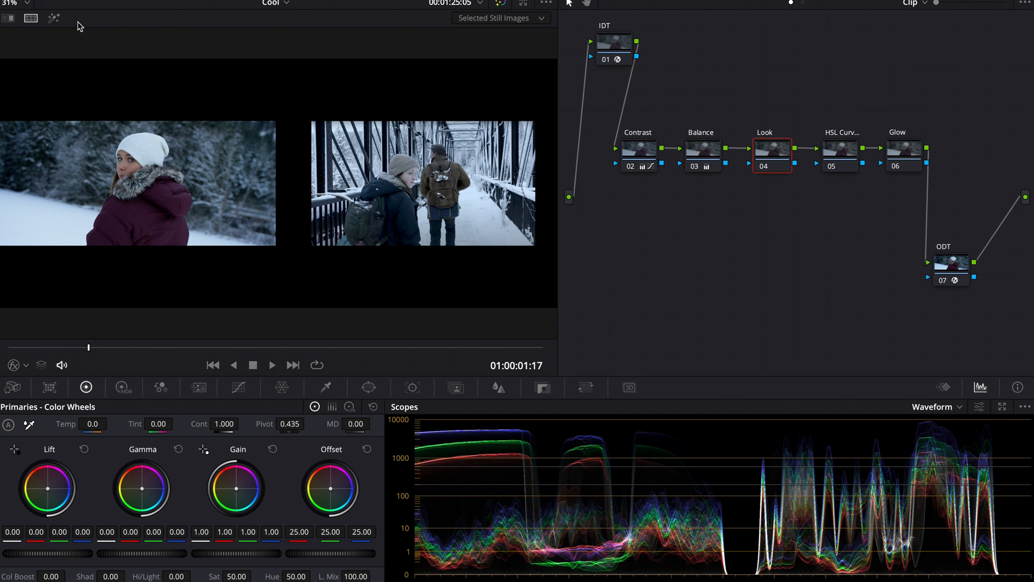
# Viewing the clip alone, set the Look node's Saturation to 29.00 and Color Boost to 11.00, then restore the split view.
pyautogui.click(31, 18)
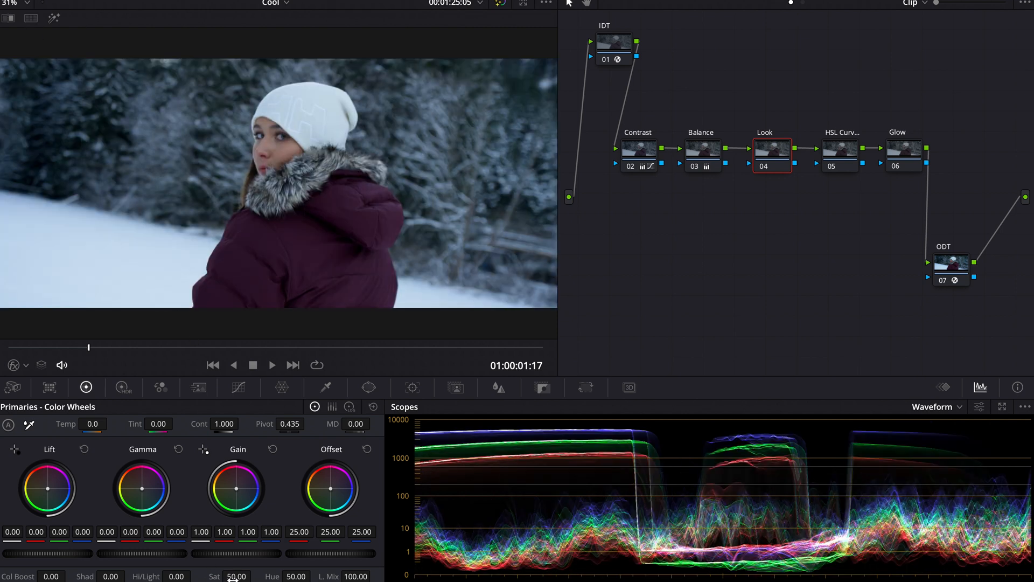
pyautogui.moveTo(235, 577)
pyautogui.mouseDown()
pyautogui.moveTo(206, 576)
pyautogui.moveTo(255, 575)
pyautogui.moveTo(236, 578)
pyautogui.mouseUp()
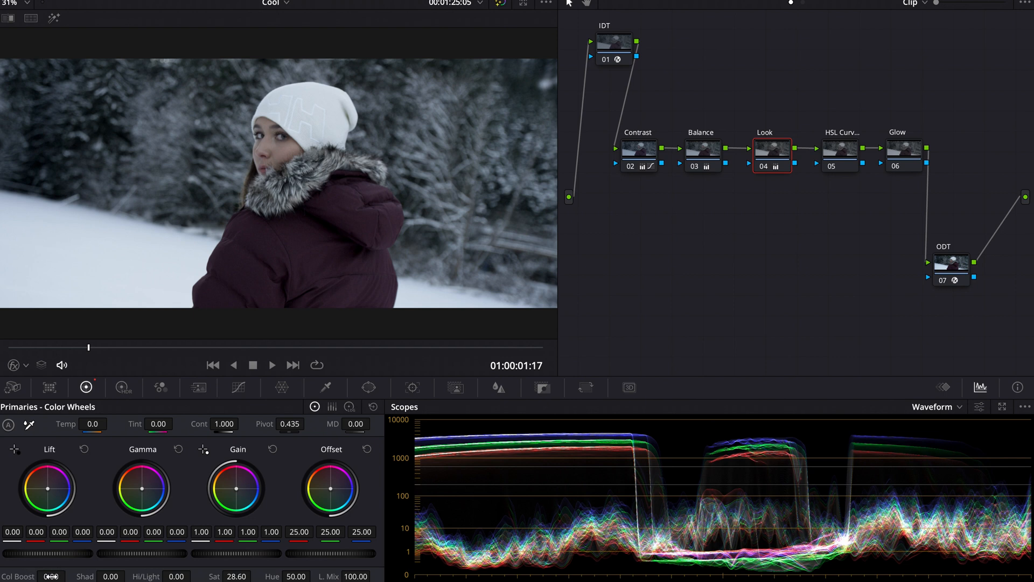
pyautogui.moveTo(51, 576); pyautogui.dragTo(56, 576)
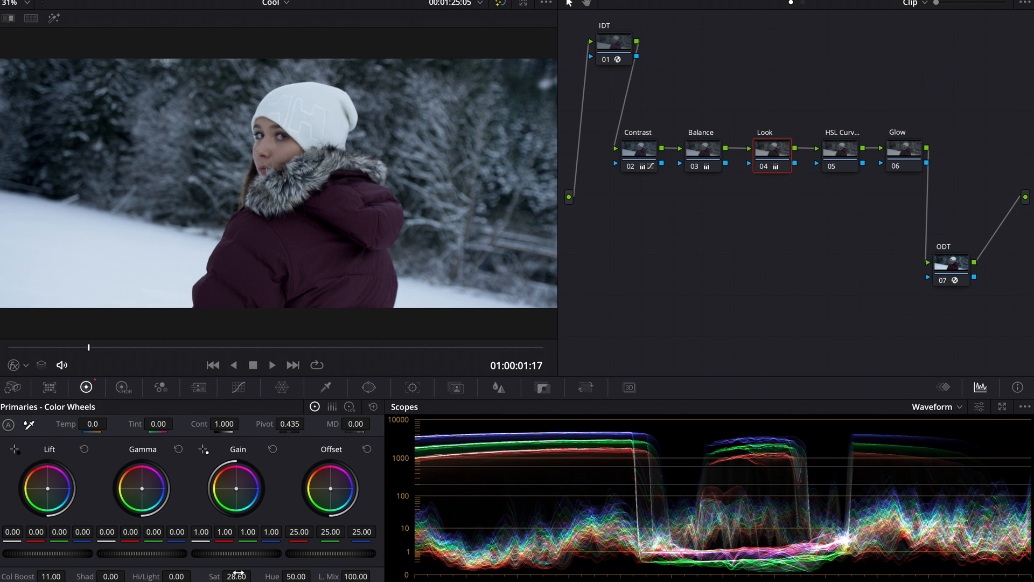
pyautogui.moveTo(237, 576); pyautogui.dragTo(246, 576)
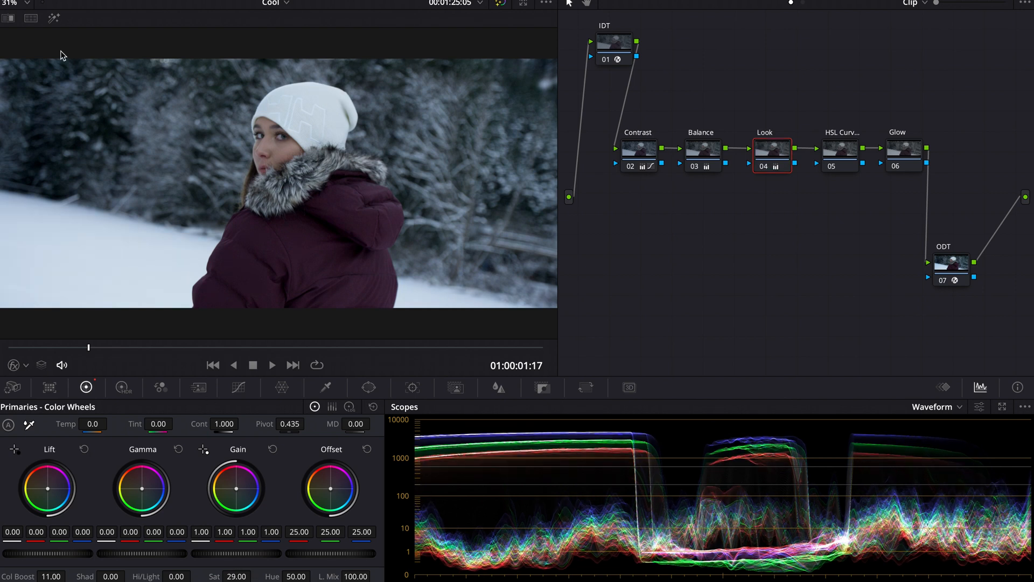
pyautogui.click(34, 19)
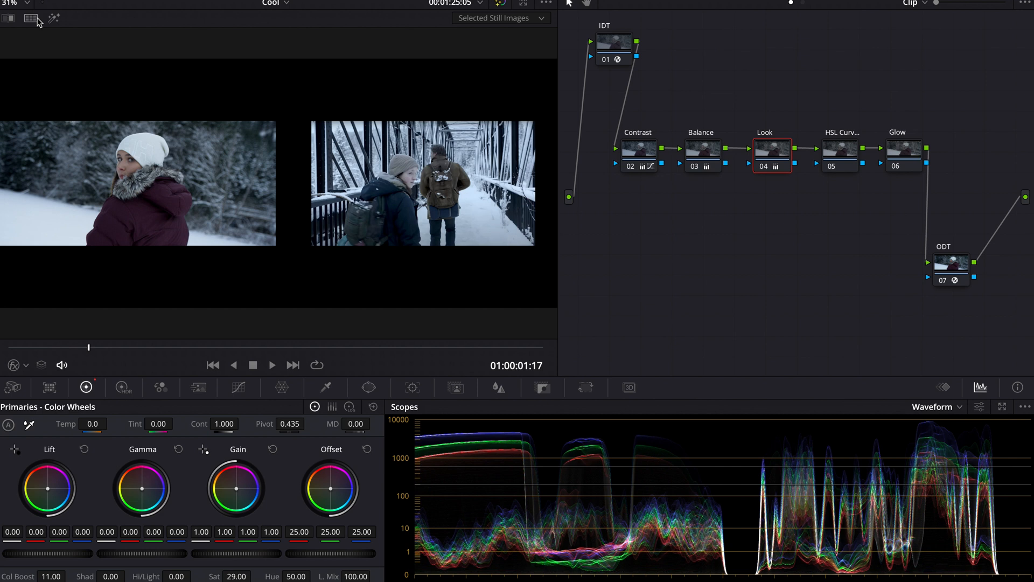
# Select the HSL Curves node (05), open the Hue vs Sat curve and add control points for the blue range.
pyautogui.click(838, 159)
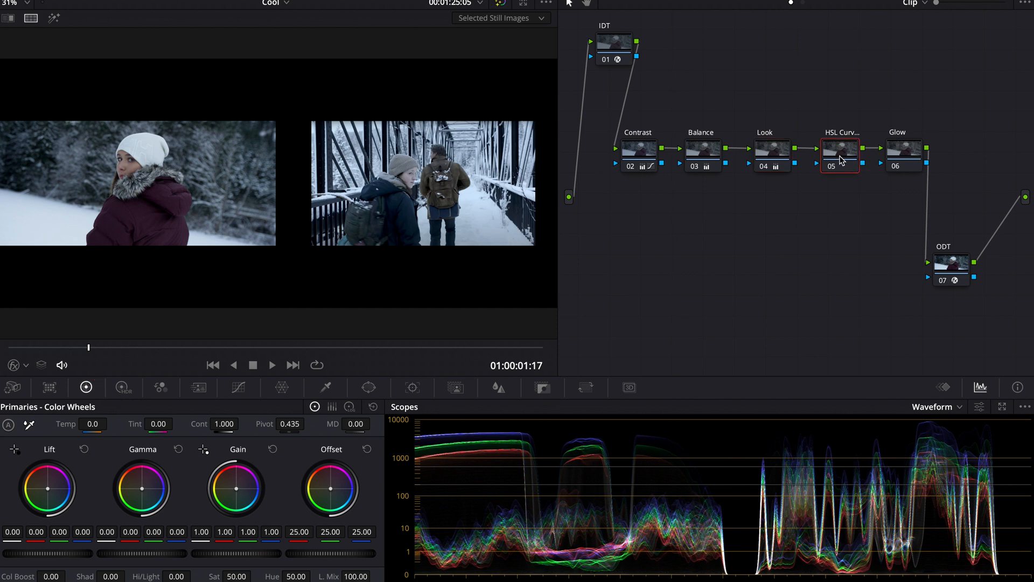
pyautogui.click(239, 388)
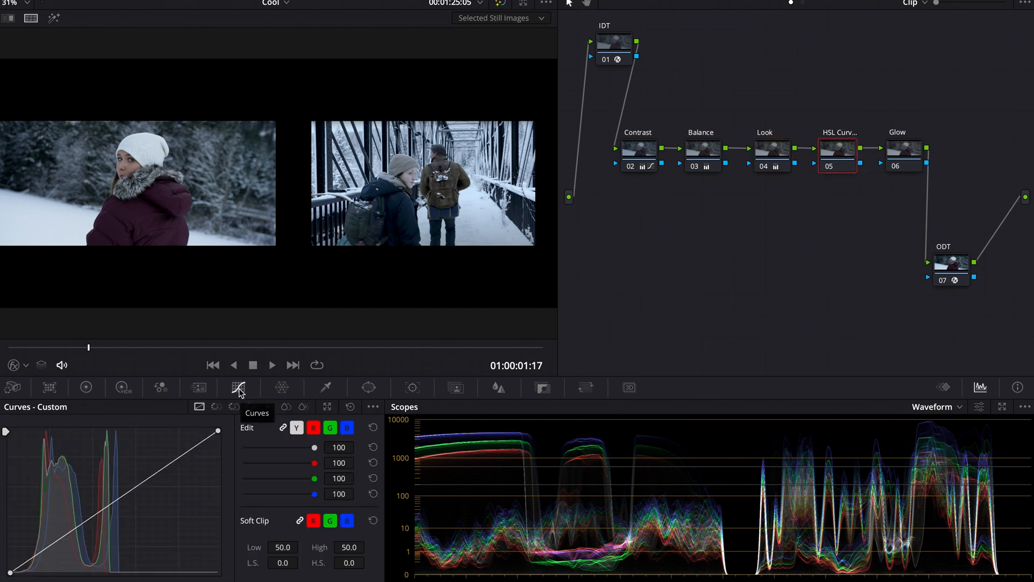
pyautogui.click(233, 407)
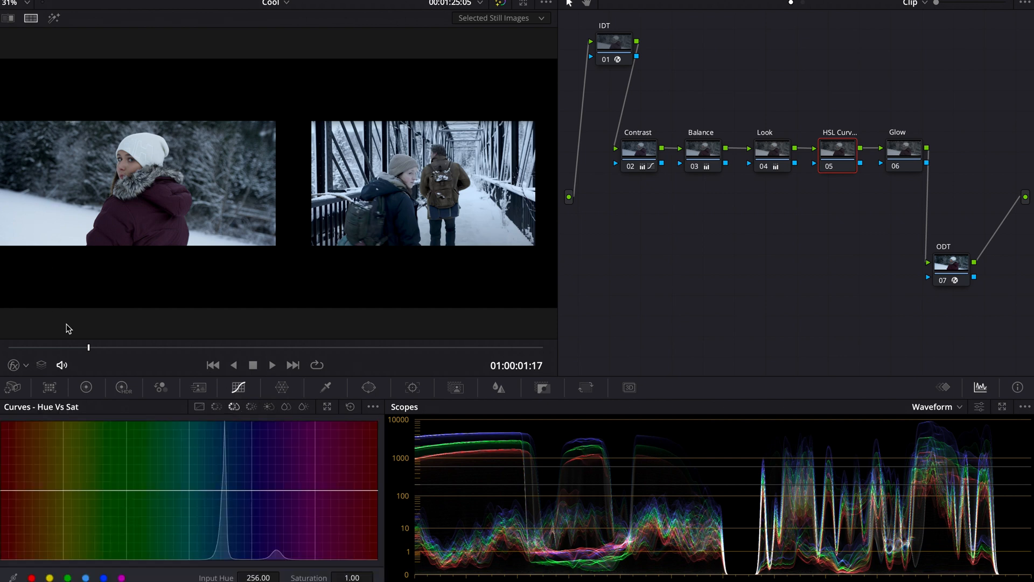
pyautogui.click(103, 578)
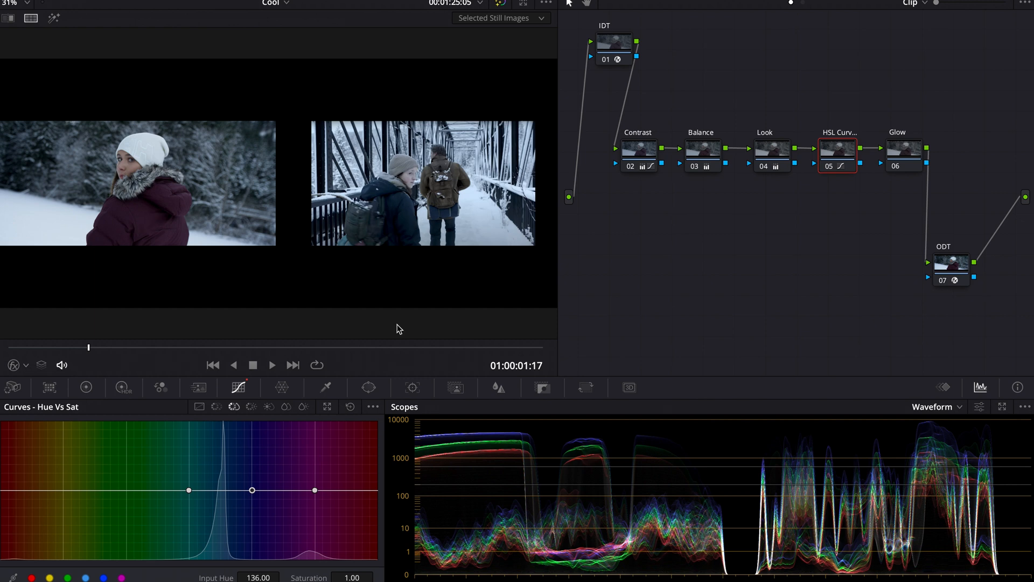
# Widen the blue range on the Hue vs Sat curve and set the point at hue 107.03 to saturation 1.09, viewing the clip alone.
pyautogui.moveTo(189, 491); pyautogui.dragTo(153, 490)
pyautogui.moveTo(252, 495); pyautogui.dragTo(220, 535)
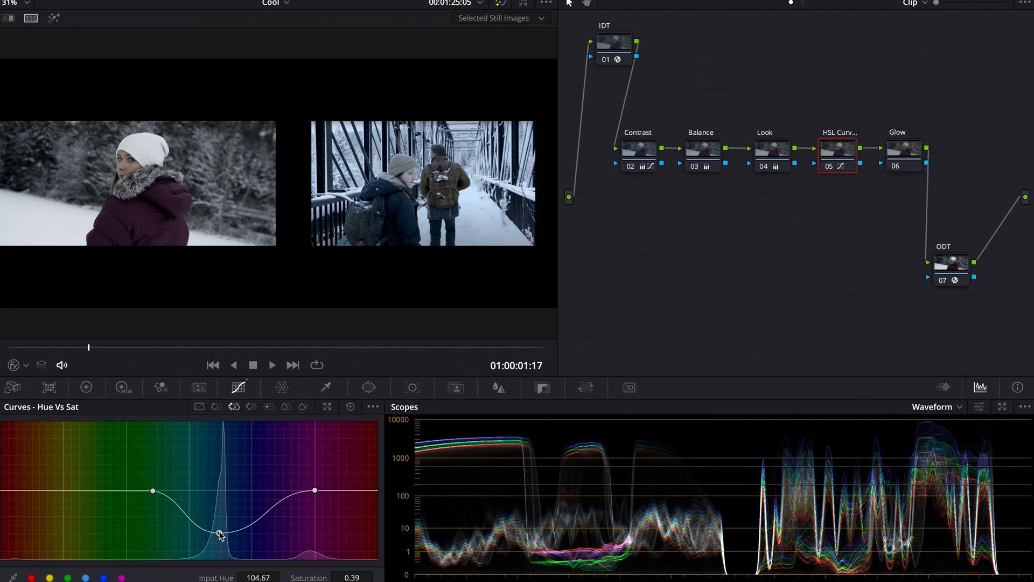
pyautogui.moveTo(221, 535); pyautogui.dragTo(223, 488)
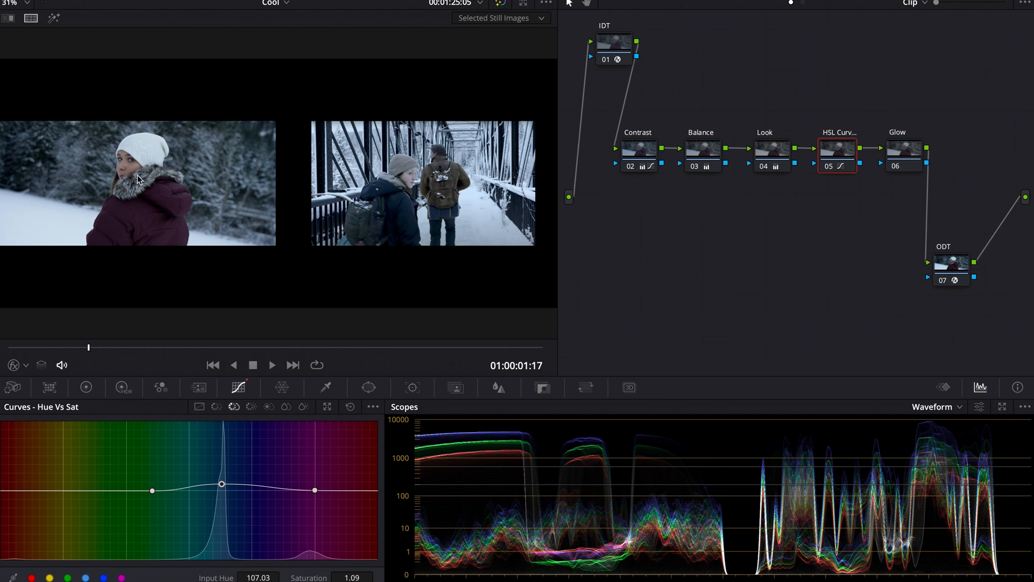
pyautogui.click(31, 20)
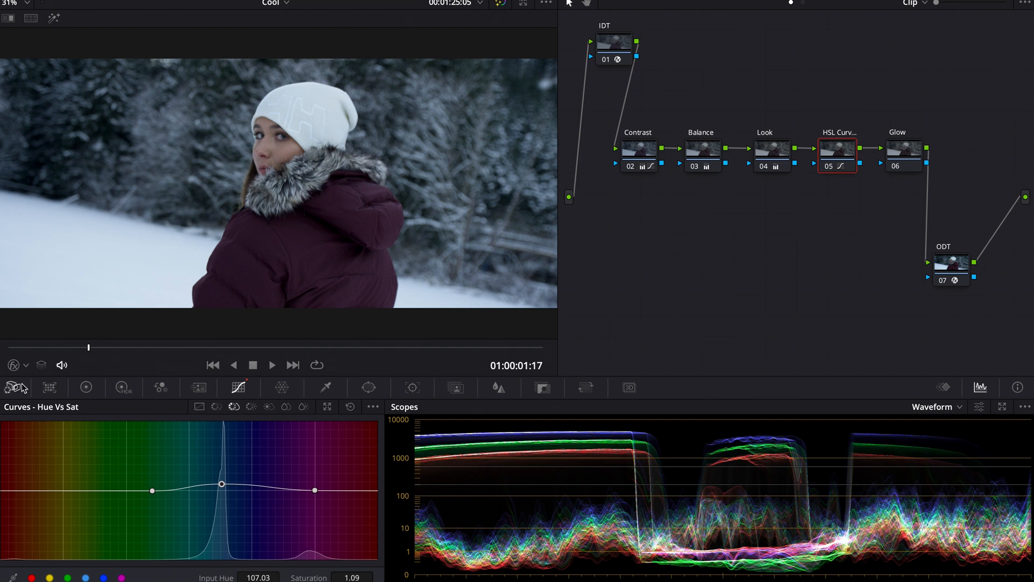
# Sample the girl's skin with the picker to add Hue vs Sat points, then lower the red-end saturation to 0.74 and turn on the image wipe.
pyautogui.click(24, 367)
pyautogui.click(33, 400)
pyautogui.click(269, 145)
pyautogui.moveTo(31, 490); pyautogui.dragTo(49, 491)
pyautogui.moveTo(376, 490); pyautogui.dragTo(368, 493)
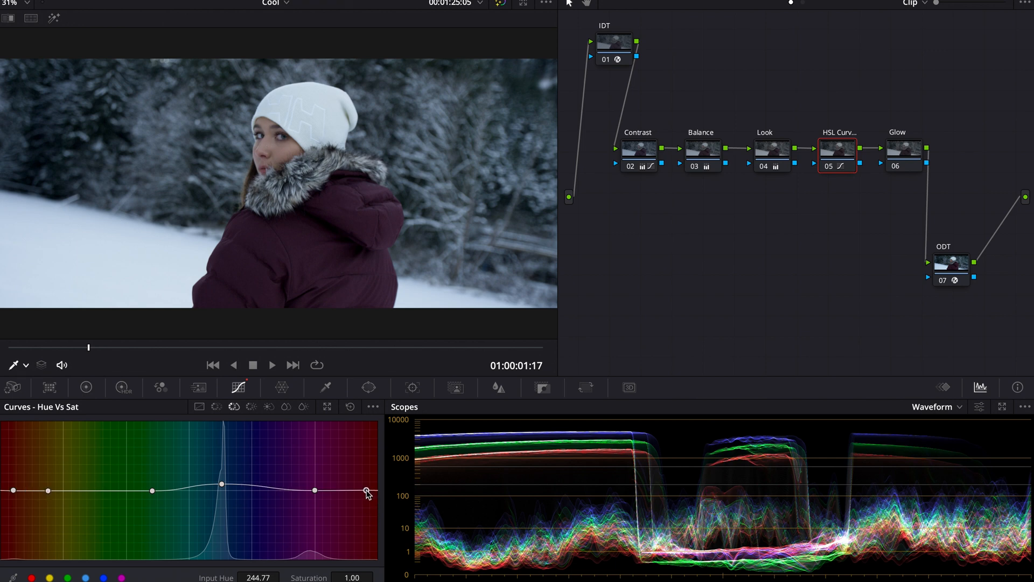
pyautogui.moveTo(13, 490); pyautogui.dragTo(19, 511)
pyautogui.rightClick(367, 491)
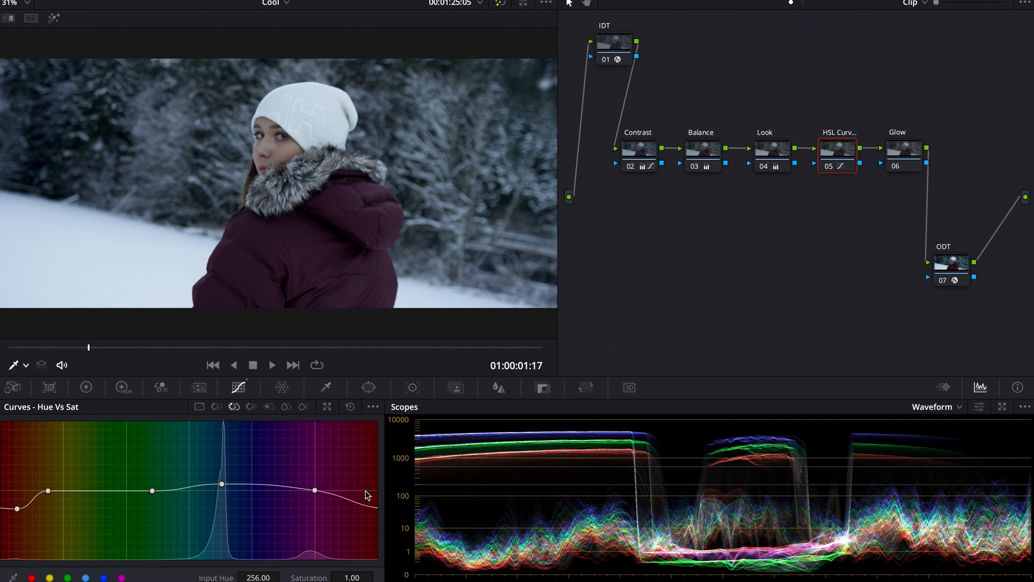
pyautogui.moveTo(49, 492); pyautogui.dragTo(10, 509)
pyautogui.click(8, 18)
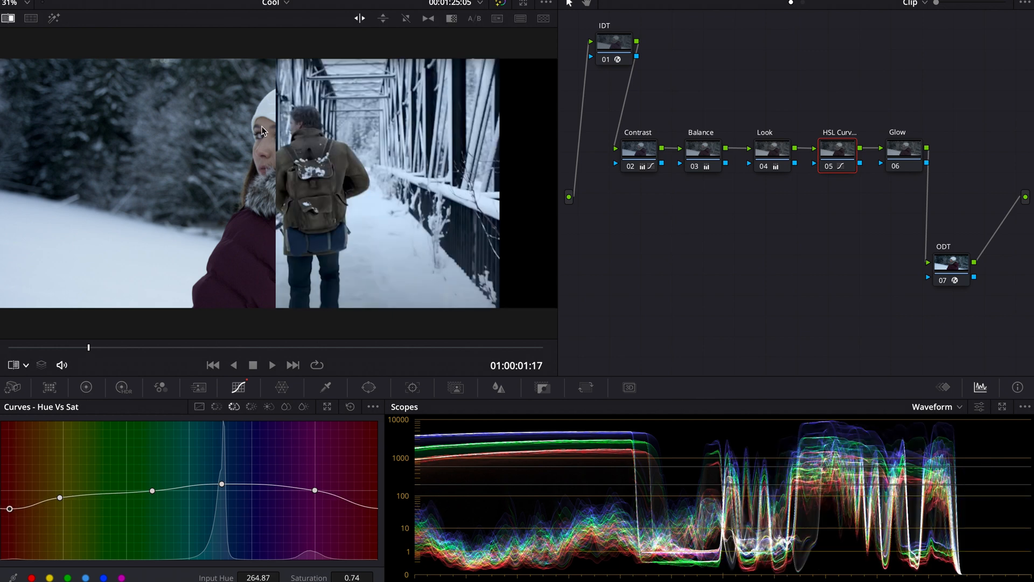
# Reposition the wipe and toggle the HSL Curves node off and on to compare against the reference.
pyautogui.moveTo(275, 130); pyautogui.dragTo(294, 232)
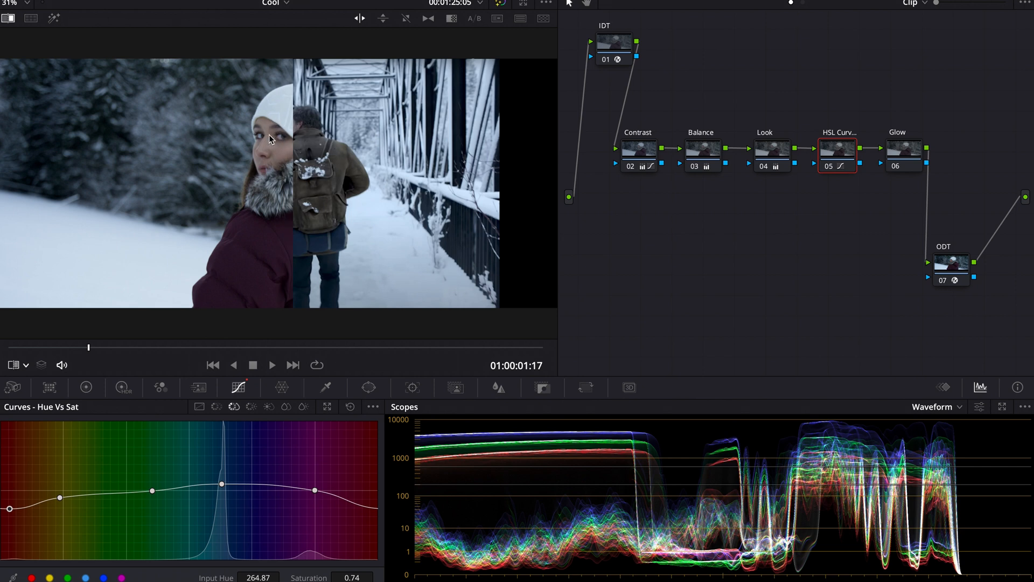
pyautogui.hotkey('ctrl', 'd')
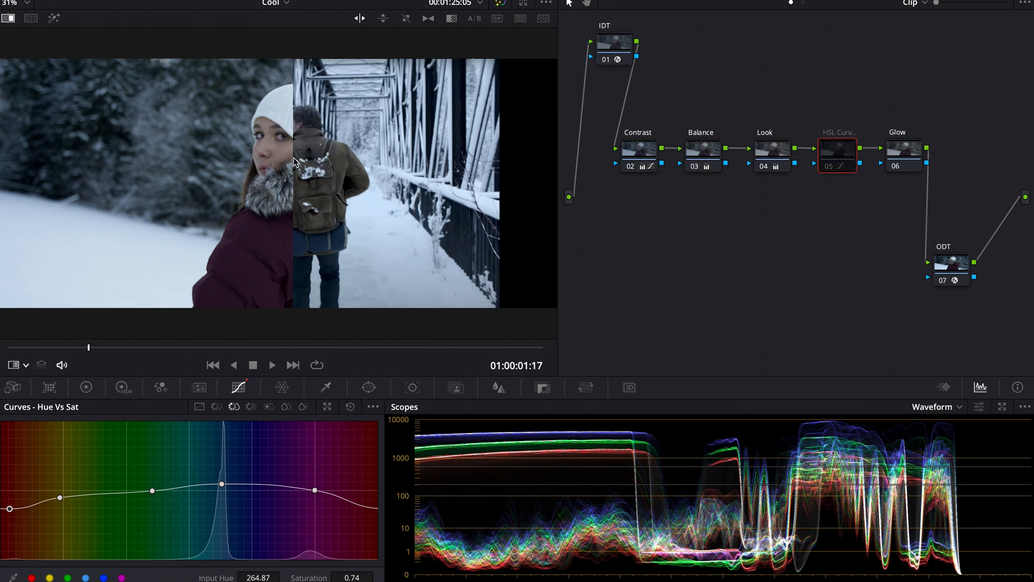
pyautogui.hotkey('ctrl', 'd')
pyautogui.hotkey('ctrl', 'd')
pyautogui.hotkey('ctrl', 'd')
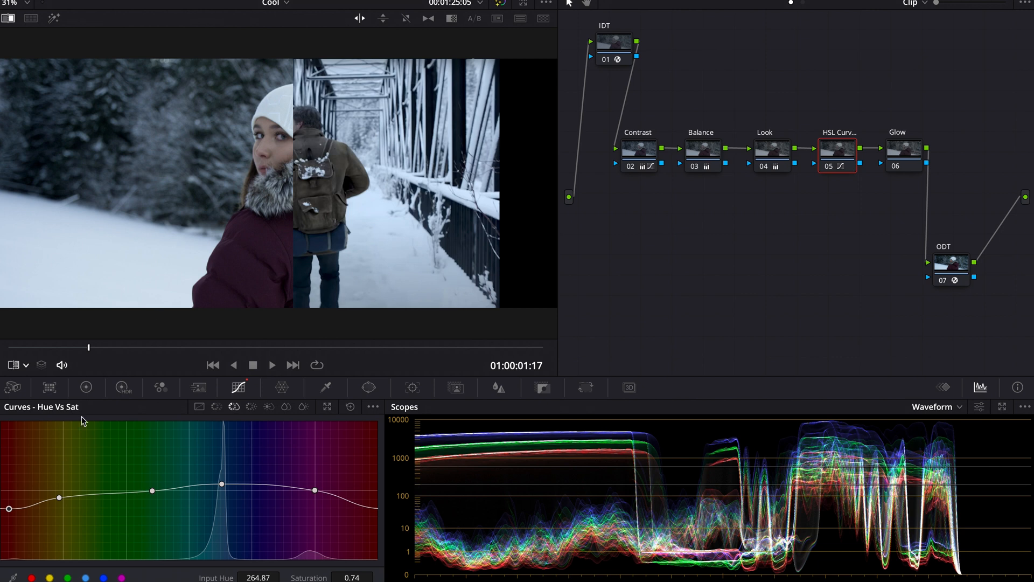
# Delete the red-range point on the Hue vs Sat curve and lower the curve's end point to saturation 0.63.
pyautogui.rightClick(59, 499)
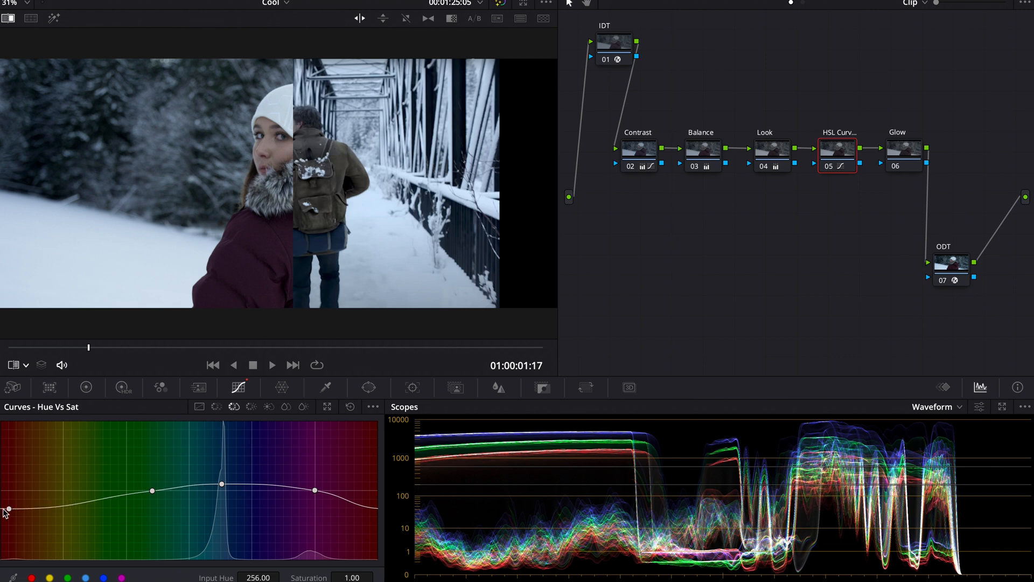
pyautogui.moveTo(9, 508); pyautogui.dragTo(15, 517)
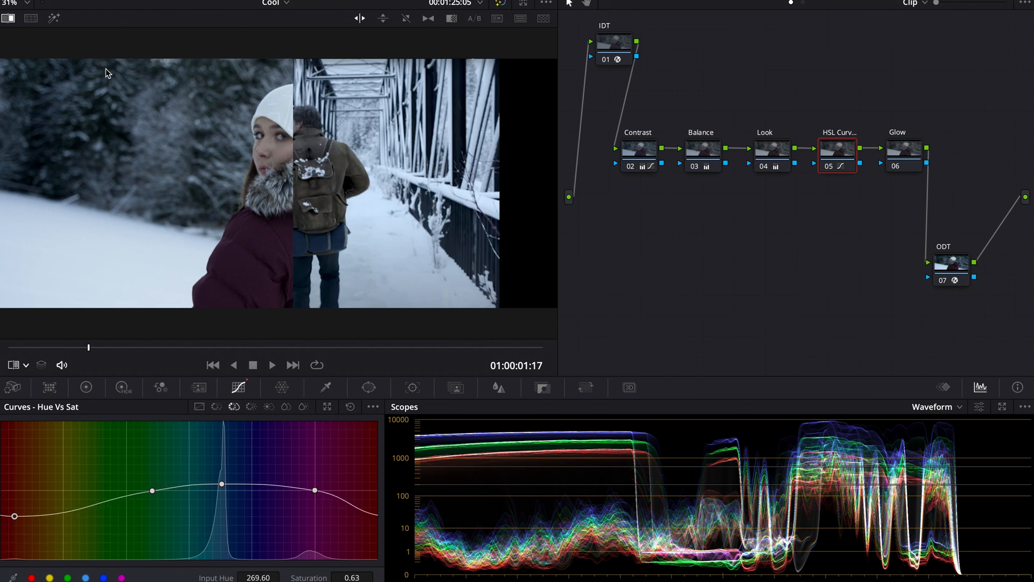
pyautogui.moveTo(297, 119); pyautogui.dragTo(656, 222)
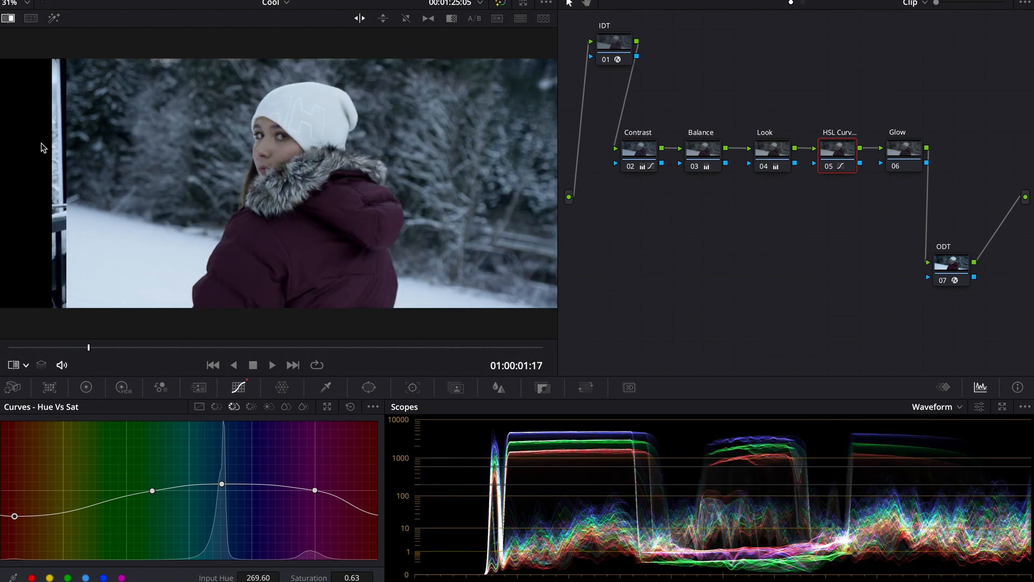
pyautogui.moveTo(66, 143); pyautogui.dragTo(260, 187)
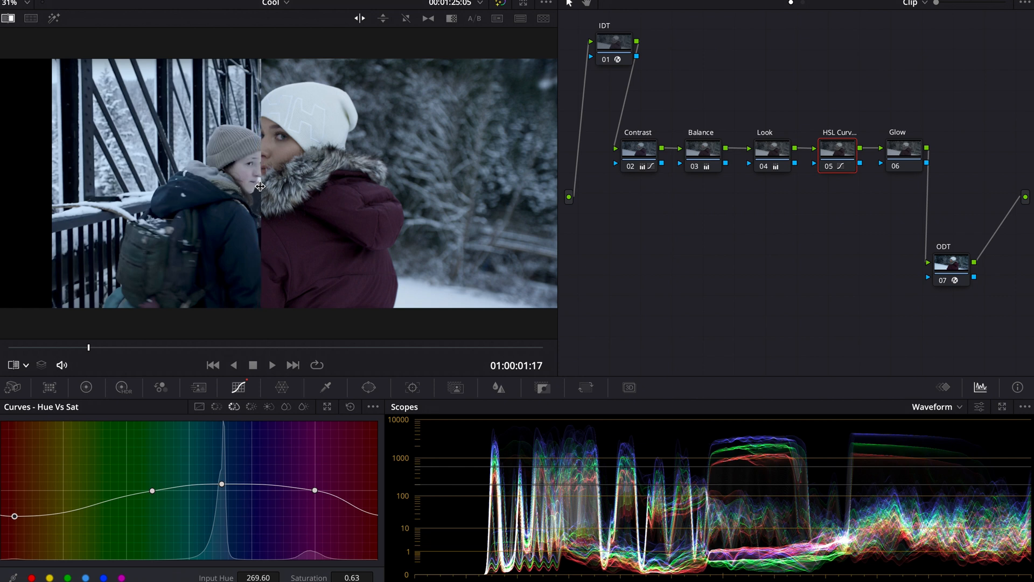
# Switch the scope display to Vectorscope.
pyautogui.click(930, 408)
pyautogui.click(943, 452)
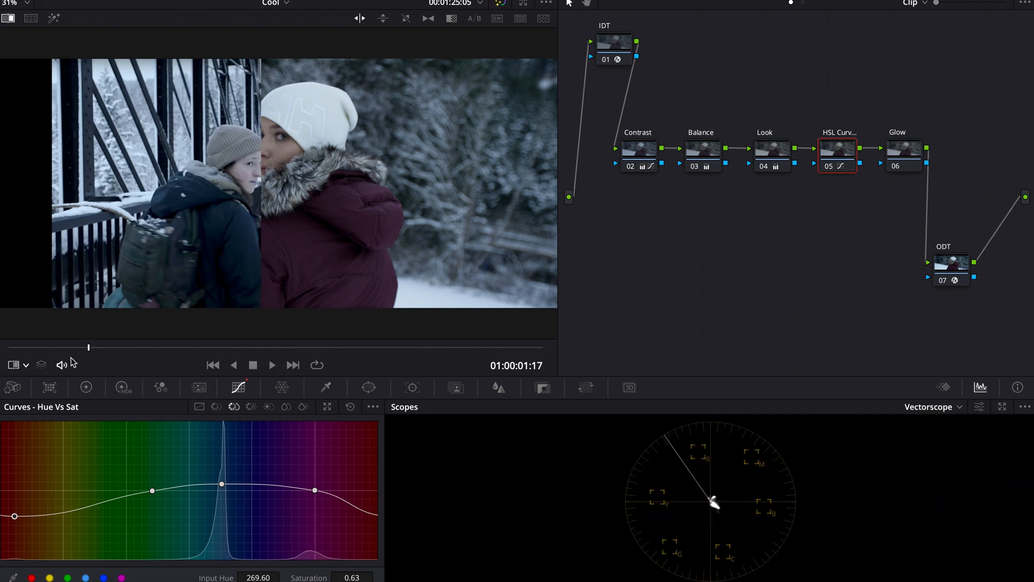
pyautogui.click(26, 365)
pyautogui.click(32, 401)
# Open the Hue vs Hue curve and raise its red end point to a hue rotate of 108.00.
pyautogui.click(216, 408)
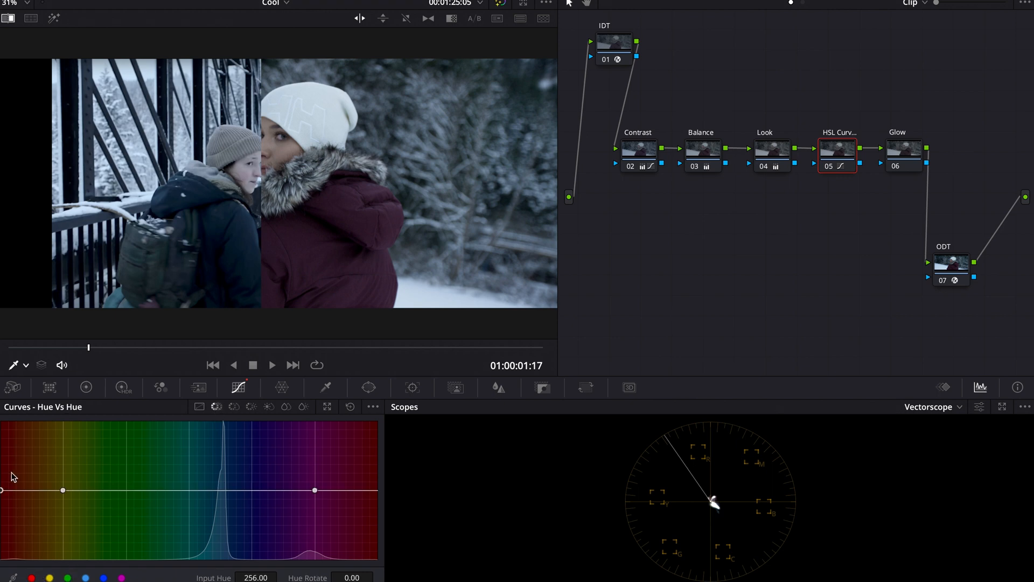
pyautogui.moveTo(2, 489); pyautogui.dragTo(3, 448)
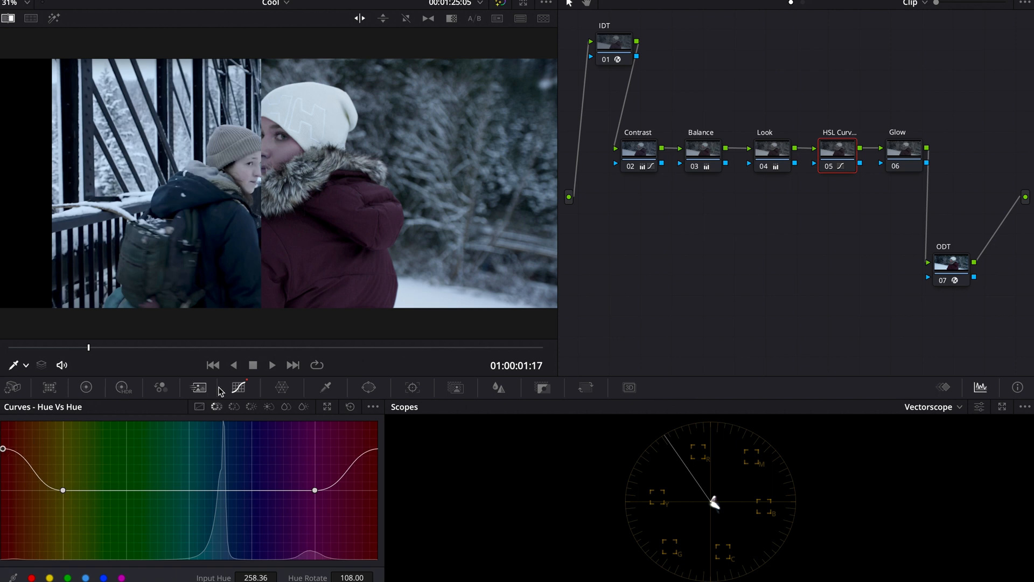
# Back on the Hue vs Sat curve, lower the red end point to saturation 0.44 and turn off the wipe.
pyautogui.click(234, 406)
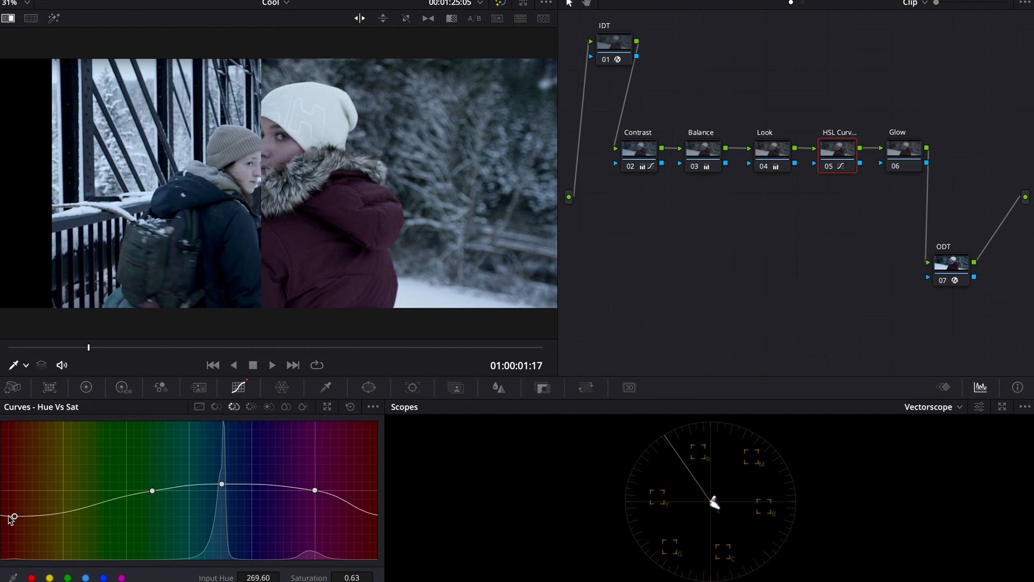
pyautogui.moveTo(15, 516); pyautogui.dragTo(1, 534)
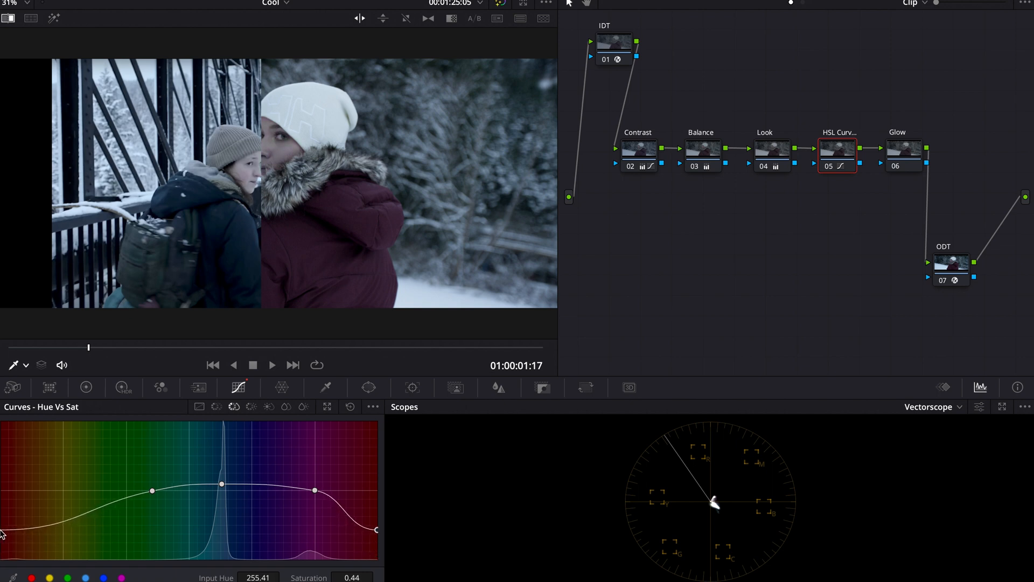
pyautogui.click(8, 18)
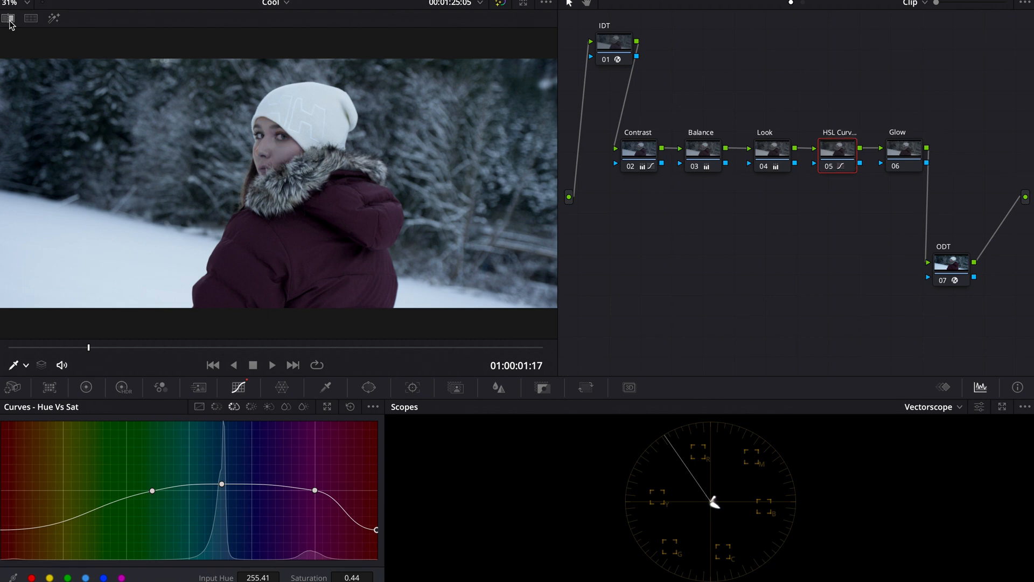
# Check Hue vs Lum, then on Hue vs Hue compare with the node bypassed and set the red end's hue rotate to 40.80.
pyautogui.click(251, 406)
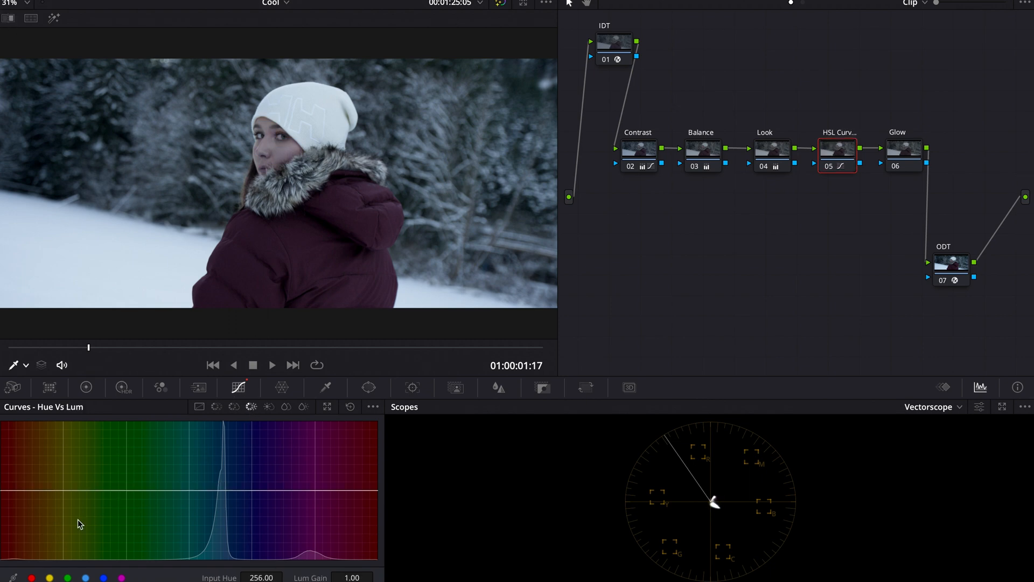
pyautogui.moveTo(2, 489)
pyautogui.mouseDown()
pyautogui.moveTo(3, 458)
pyautogui.moveTo(1, 489)
pyautogui.mouseUp()
pyautogui.click(216, 406)
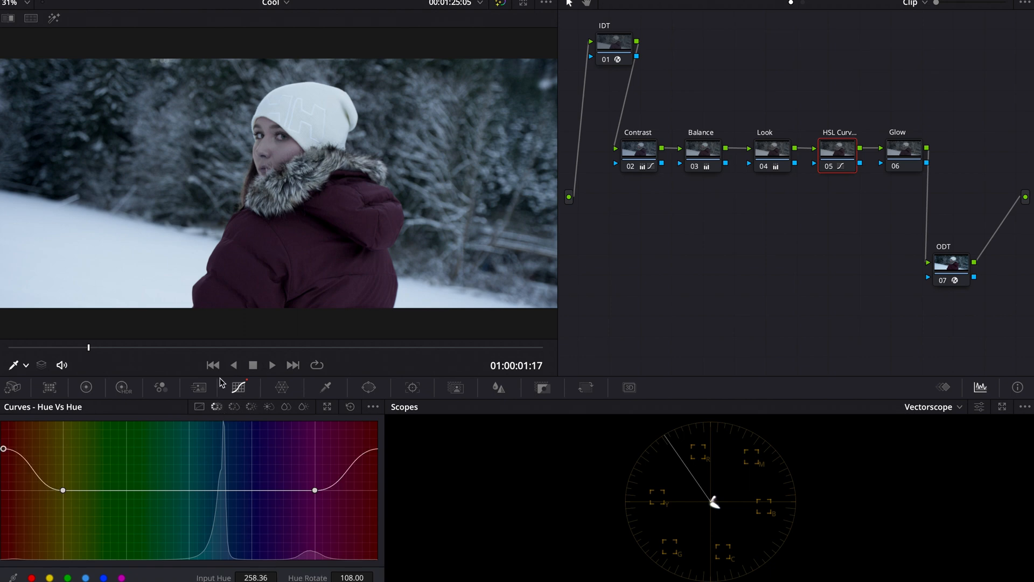
pyautogui.hotkey('ctrl', 'd')
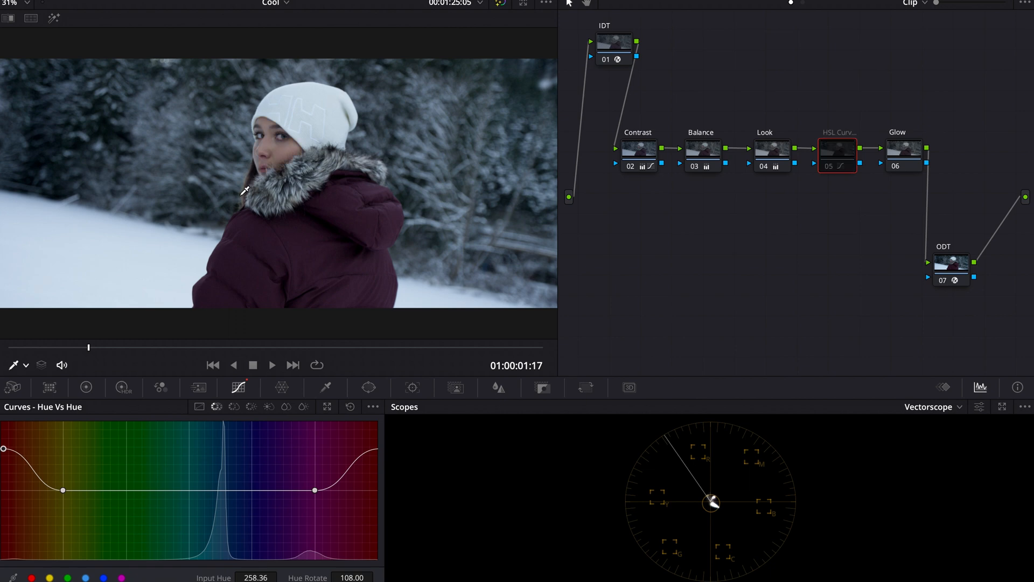
pyautogui.hotkey('shift', 'd')
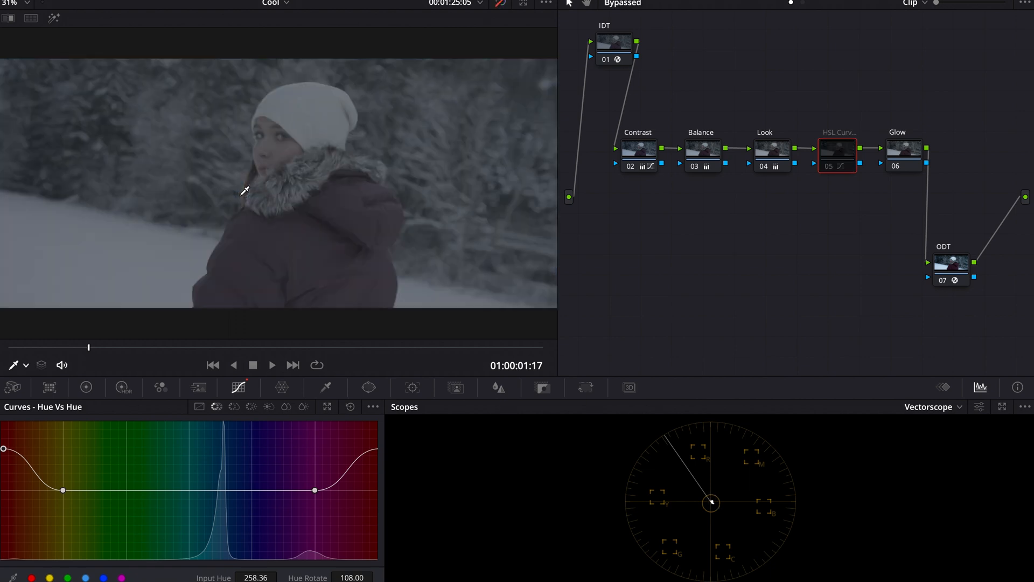
pyautogui.hotkey('shift', 'd')
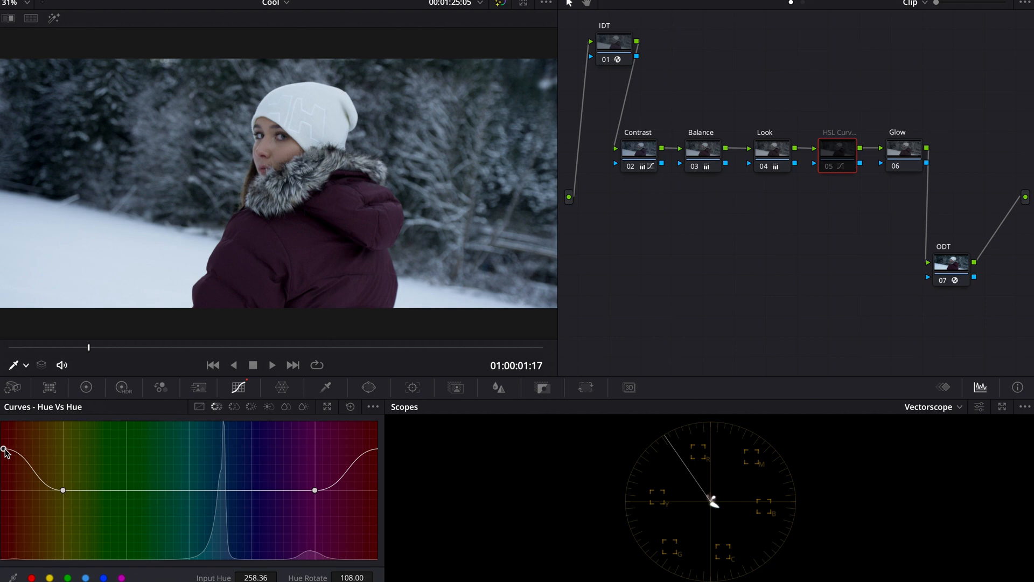
pyautogui.hotkey('ctrl', 'd')
pyautogui.moveTo(5, 451); pyautogui.dragTo(1, 474)
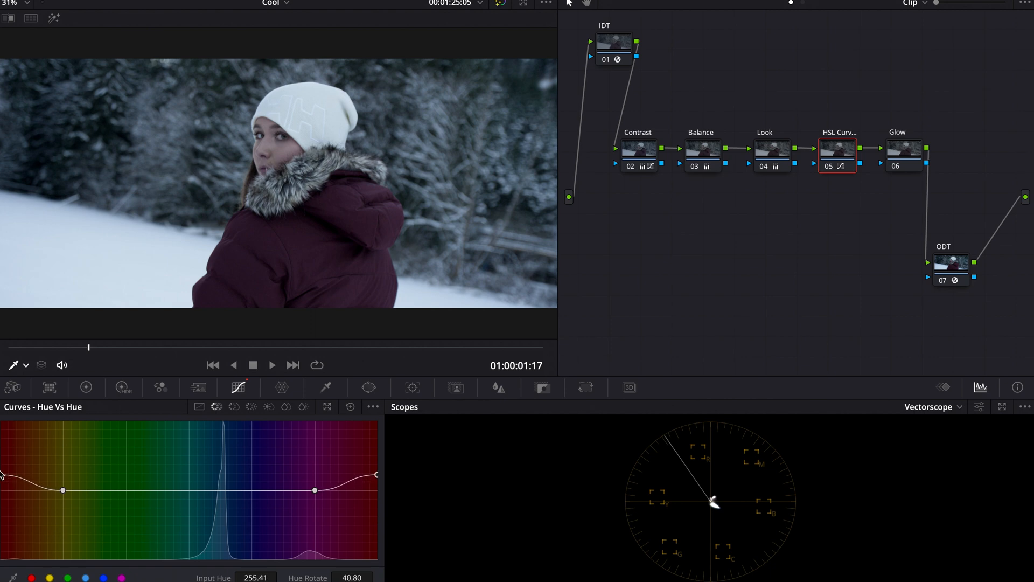
# On the Hue vs Sat curve, set the red end point's saturation to 0.63 while comparing against the reference stills.
pyautogui.click(234, 407)
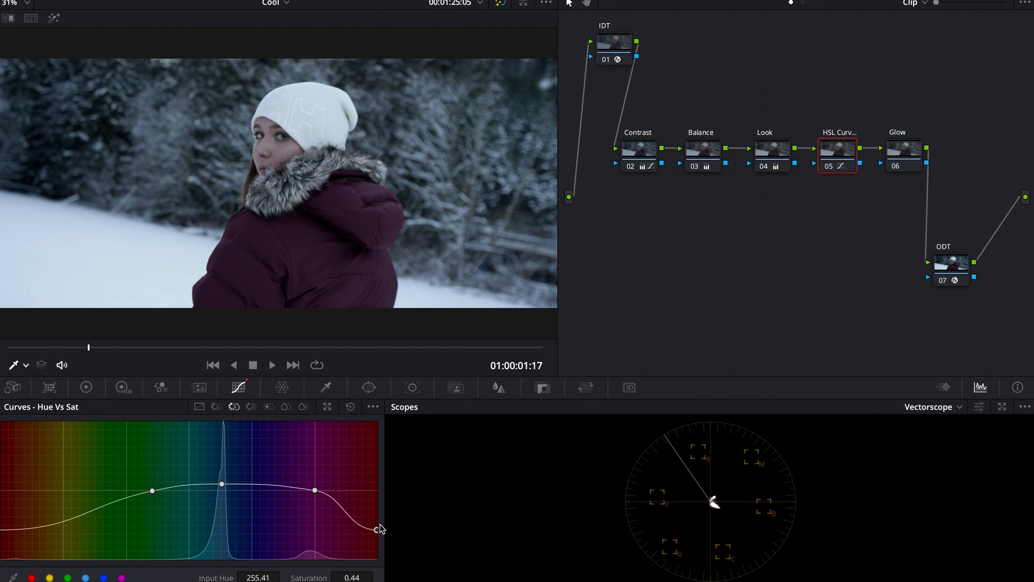
pyautogui.moveTo(375, 525); pyautogui.dragTo(380, 495)
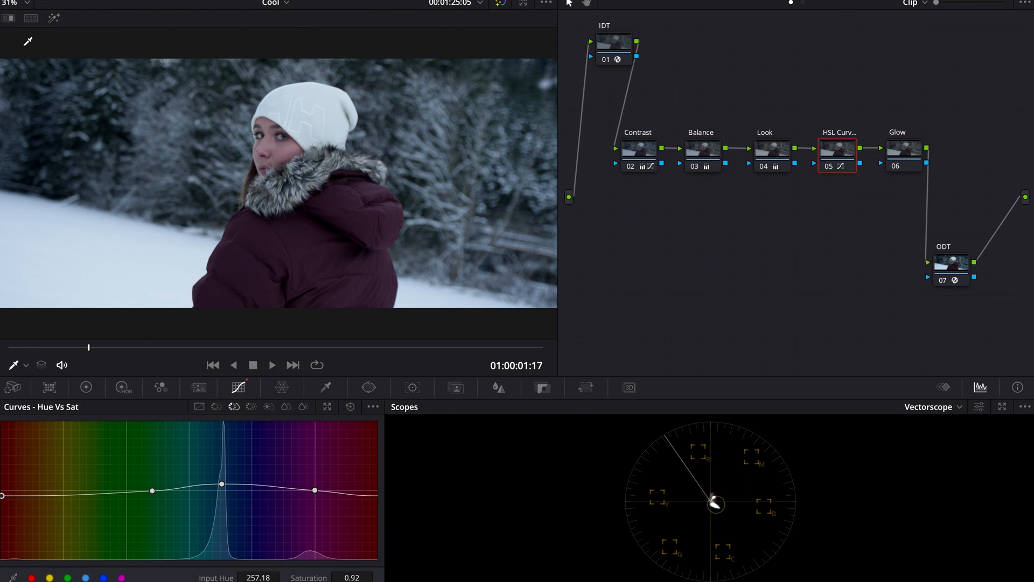
pyautogui.click(30, 18)
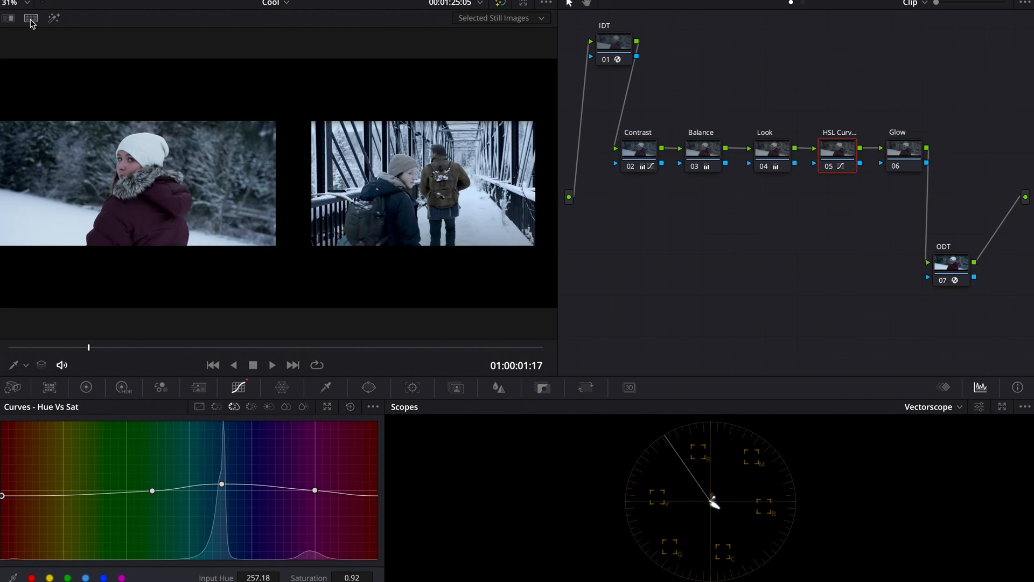
pyautogui.click(8, 18)
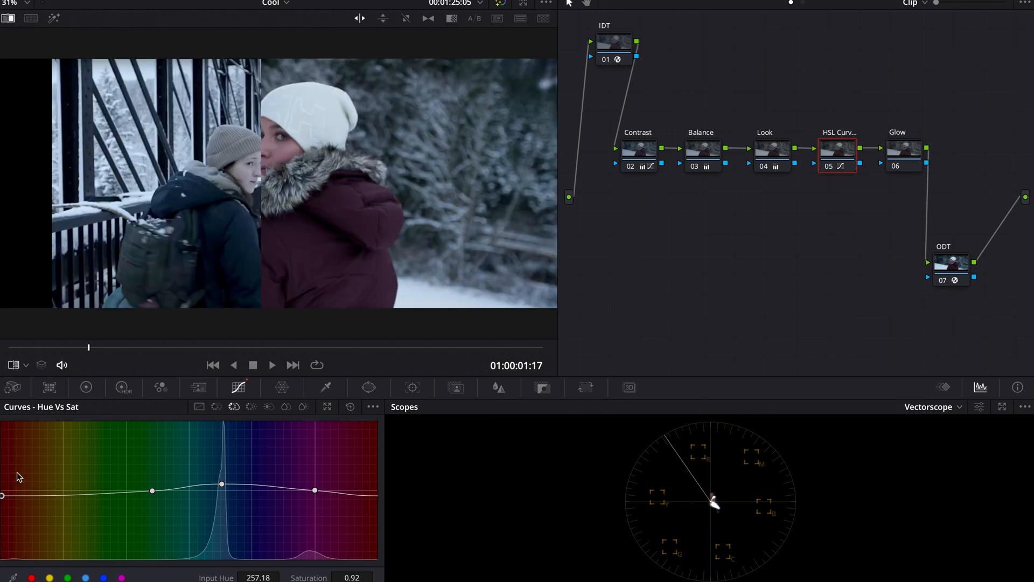
pyautogui.moveTo(2, 495); pyautogui.dragTo(3, 517)
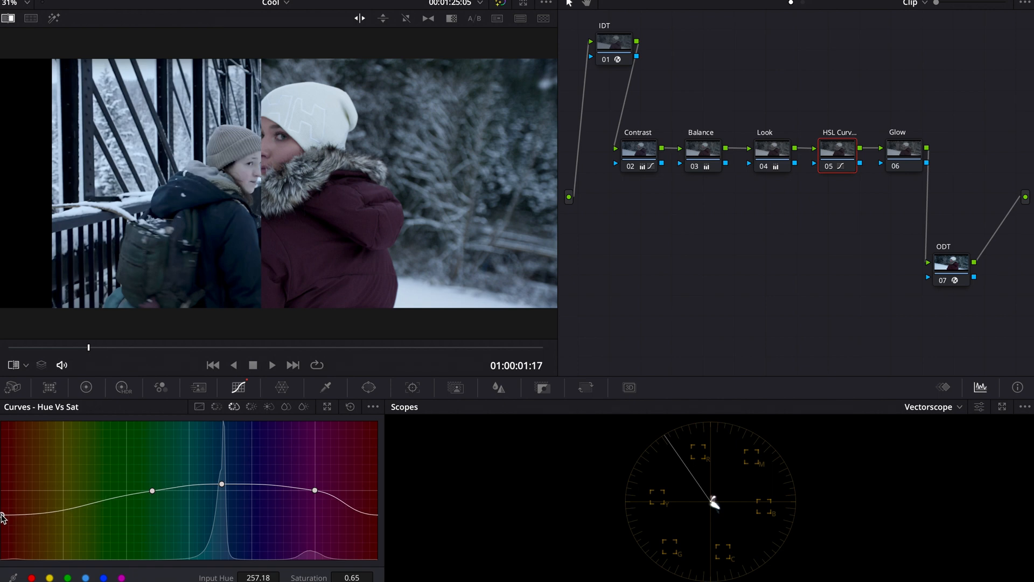
pyautogui.moveTo(2, 514); pyautogui.dragTo(2, 518)
pyautogui.click(9, 18)
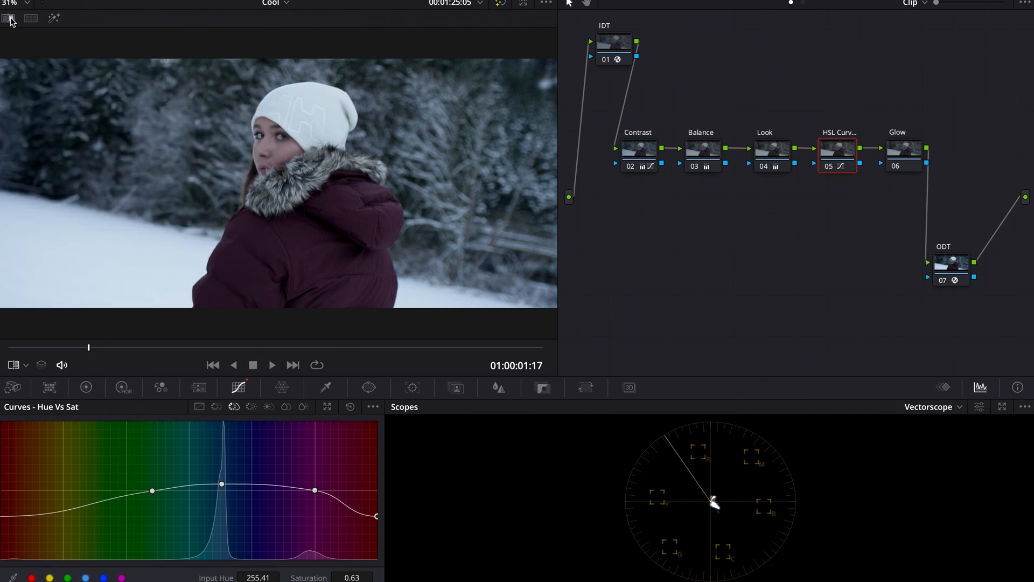
# Toggle the HSL Curves node off and on repeatedly to compare the result.
pyautogui.hotkey('ctrl', 'd')
pyautogui.hotkey('ctrl', 'd')
pyautogui.hotkey('ctrl', 'd')
pyautogui.hotkey('ctrl', 'd')
pyautogui.hotkey('ctrl', 'd')
pyautogui.hotkey('ctrl', 'd')
pyautogui.hotkey('ctrl', 'd')
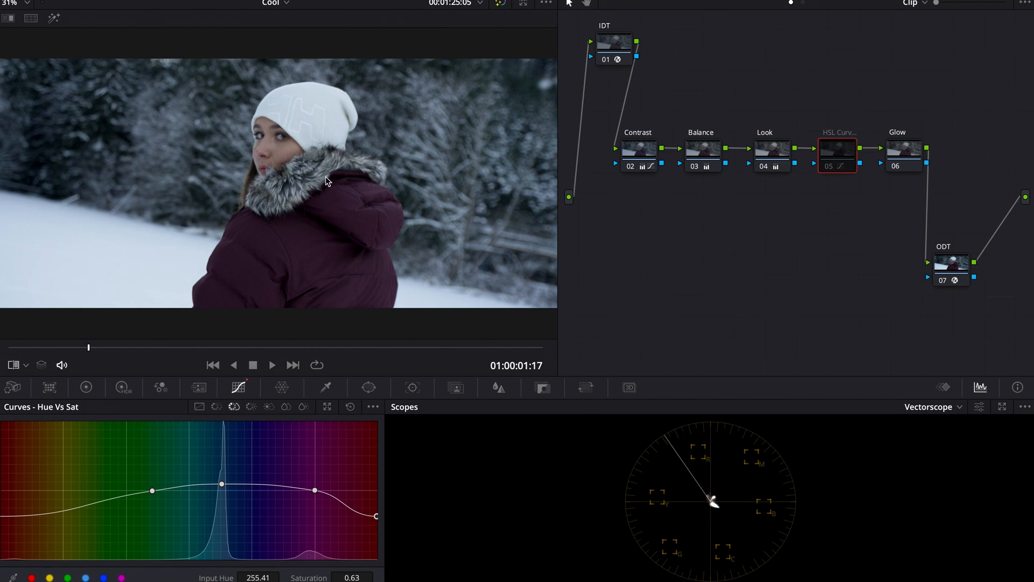
pyautogui.hotkey('ctrl', 'd')
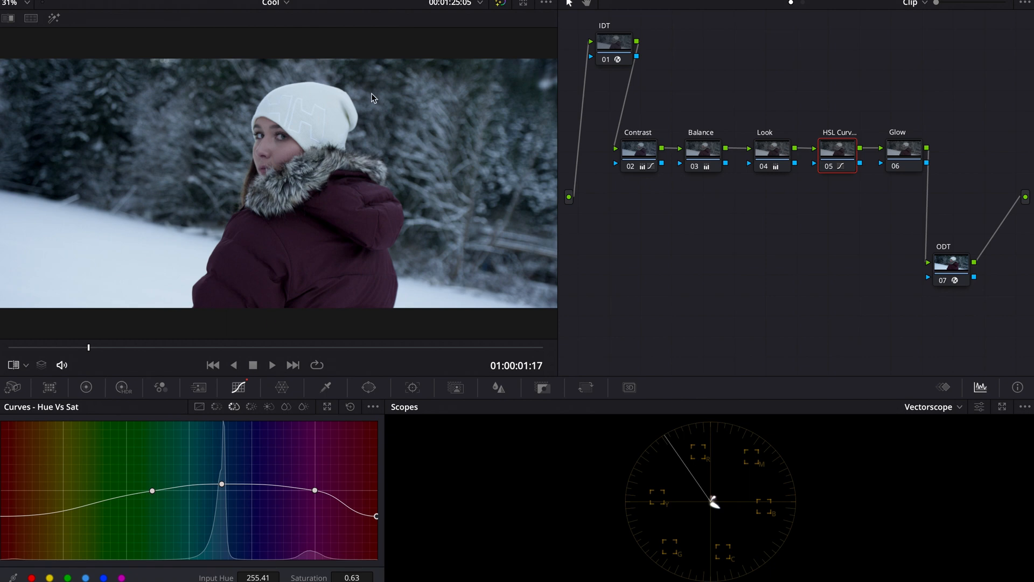
# Show the reference still beside the clip as an image wipe and reposition the wipe line.
pyautogui.click(30, 18)
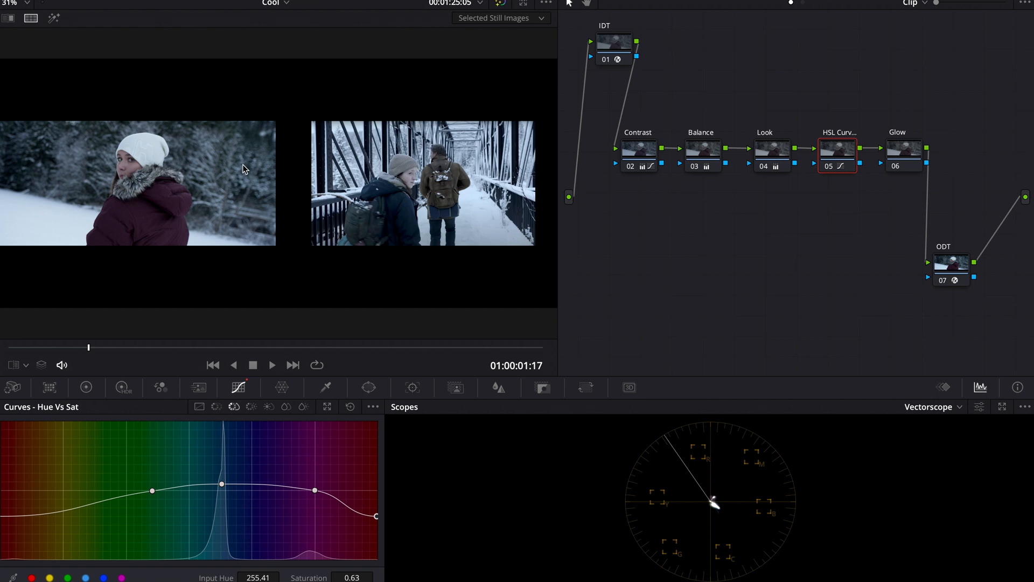
pyautogui.click(10, 19)
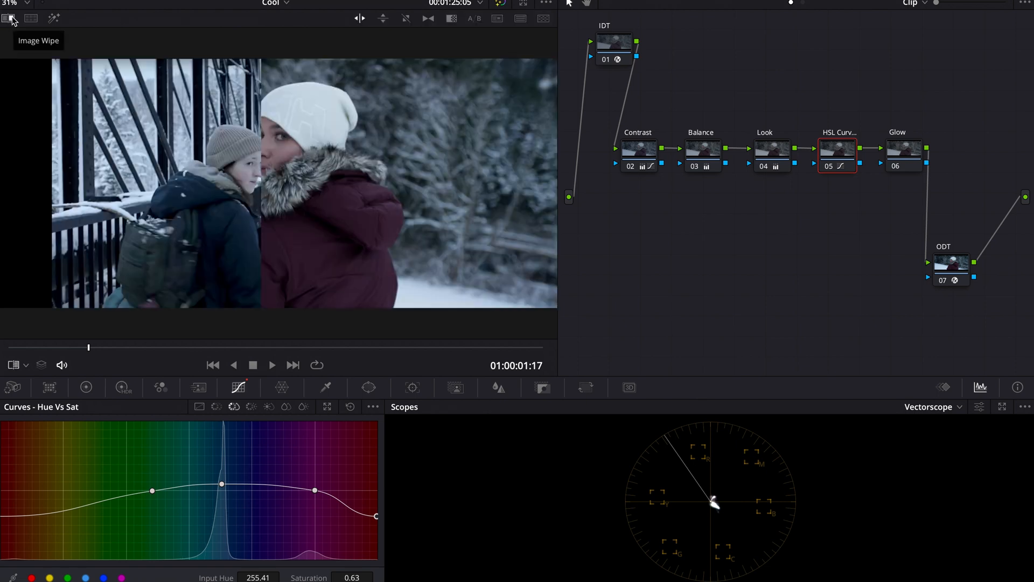
pyautogui.moveTo(263, 271); pyautogui.dragTo(267, 304)
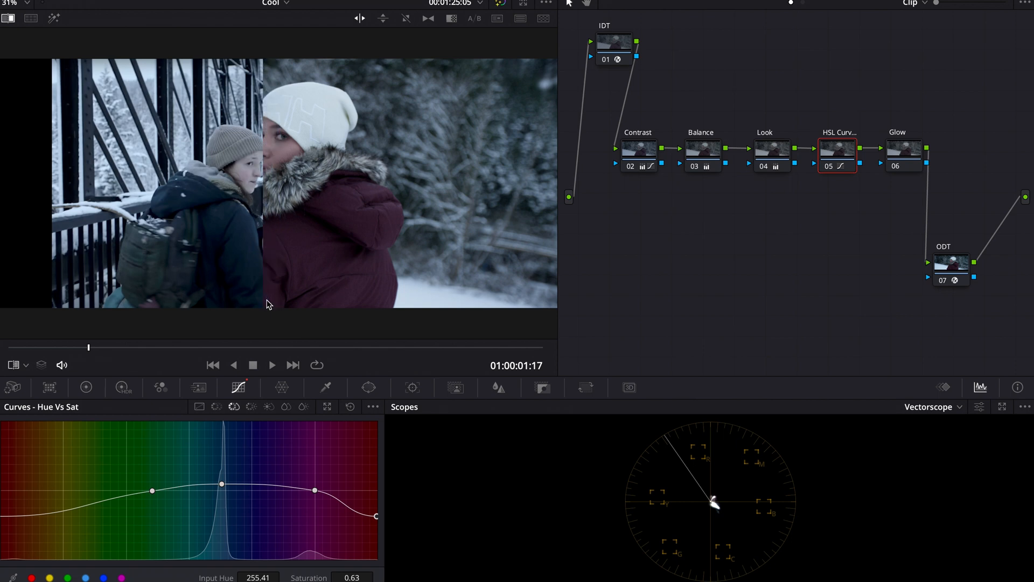
# On the Hue vs Hue curve, sample the jacket, rotate a magenta point to 88.80 and move the neighbouring point to input hue 256.
pyautogui.click(217, 407)
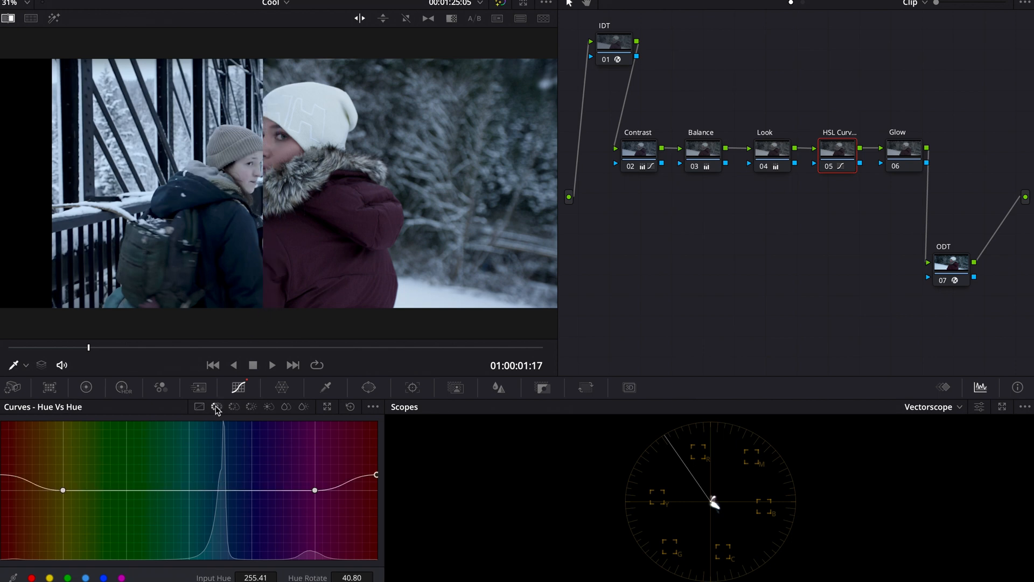
pyautogui.click(300, 245)
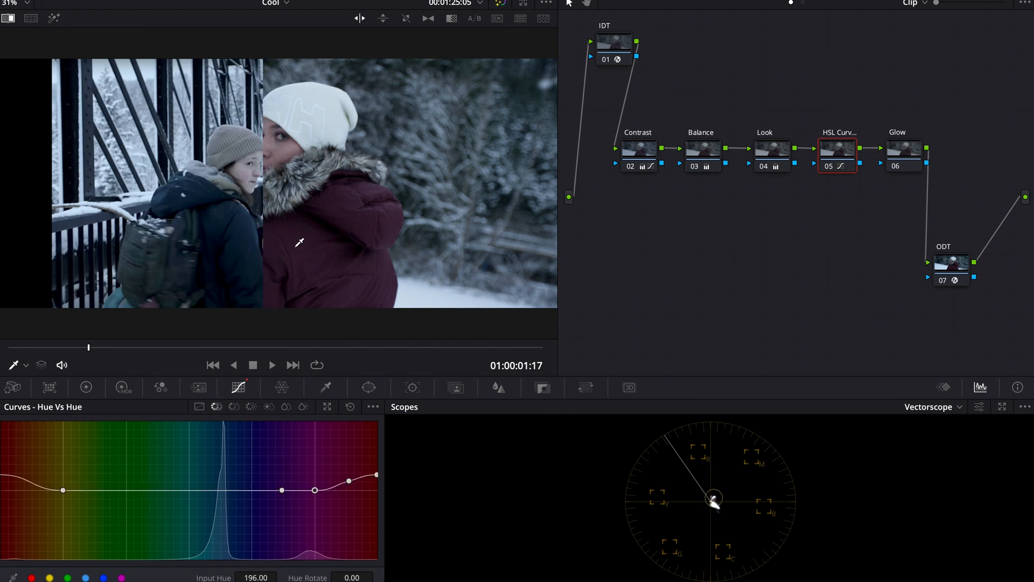
pyautogui.rightClick(349, 480)
pyautogui.moveTo(282, 490); pyautogui.dragTo(317, 453)
pyautogui.click(8, 17)
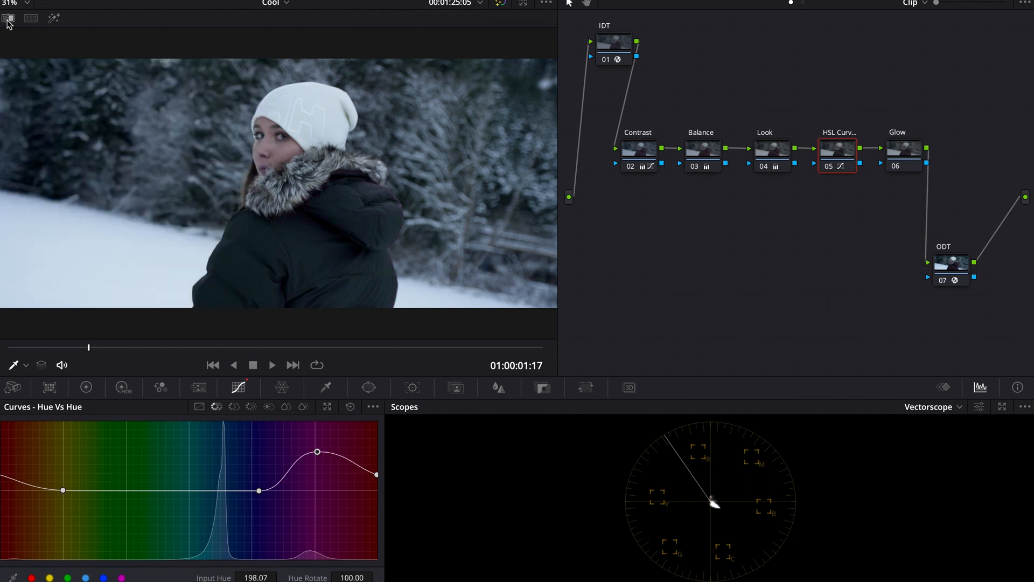
pyautogui.moveTo(319, 455)
pyautogui.mouseDown()
pyautogui.moveTo(321, 485)
pyautogui.moveTo(321, 442)
pyautogui.moveTo(318, 456)
pyautogui.mouseUp()
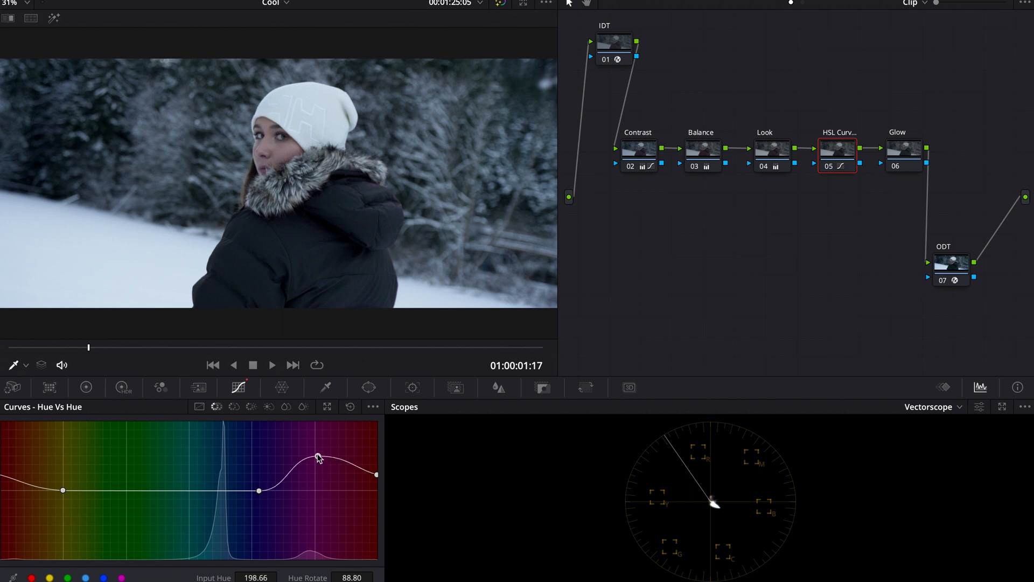
pyautogui.click(259, 491)
pyautogui.moveTo(260, 491); pyautogui.dragTo(227, 490)
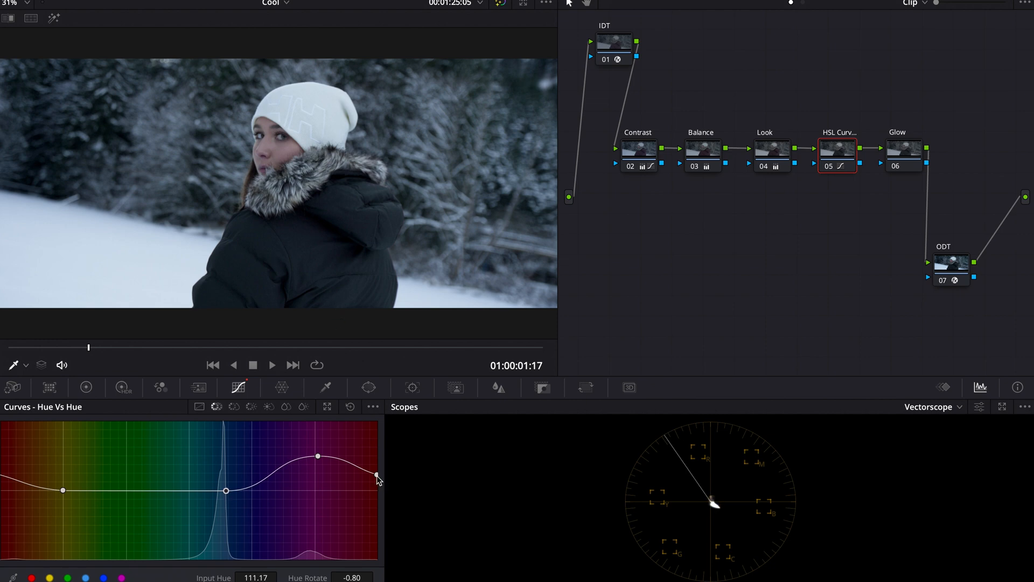
# On the Hue vs Sat curve, raise the magenta point at input hue 196.30 to saturation 1.88 and turn the wipe back on.
pyautogui.click(234, 408)
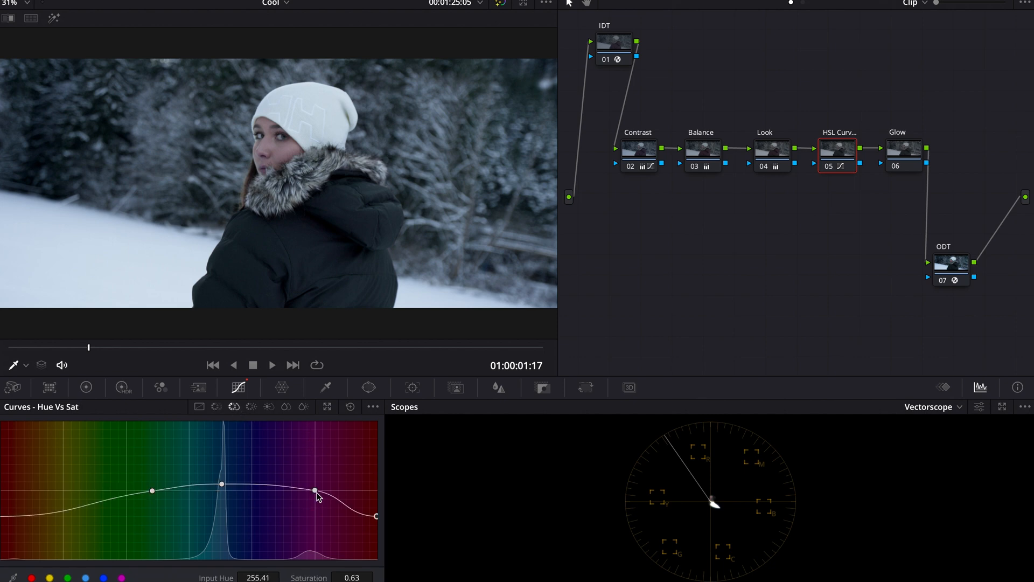
pyautogui.moveTo(315, 491); pyautogui.dragTo(316, 429)
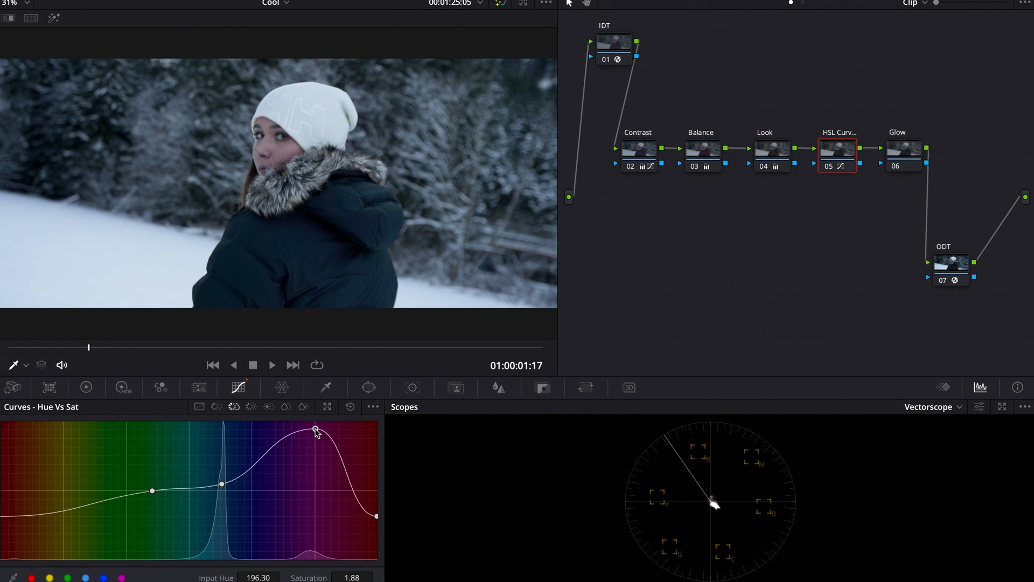
pyautogui.click(9, 17)
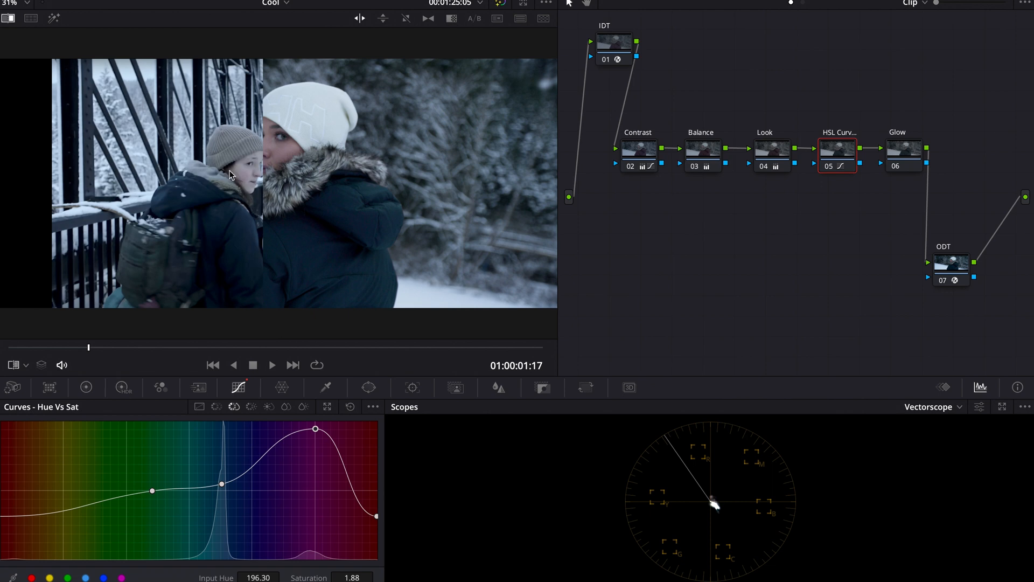
# Toggle the HSL Curves node to compare, then check the Hue vs Lum and Hue vs Hue curves before returning to Hue vs Sat.
pyautogui.hotkey('ctrl', 'd')
pyautogui.hotkey('ctrl', 'd')
pyautogui.hotkey('ctrl', 'd')
pyautogui.hotkey('ctrl', 'd')
pyautogui.click(251, 406)
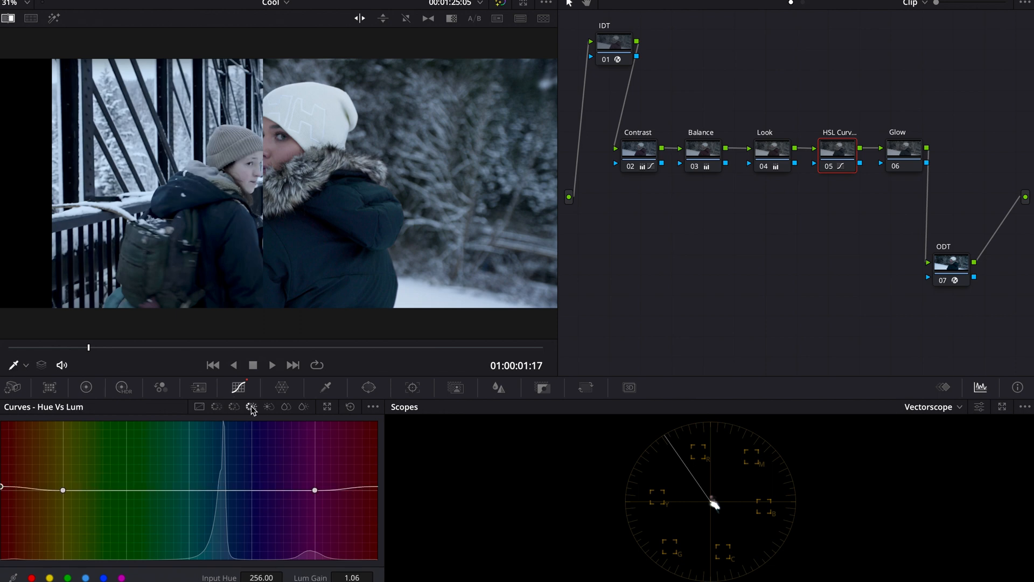
pyautogui.click(216, 407)
pyautogui.click(234, 406)
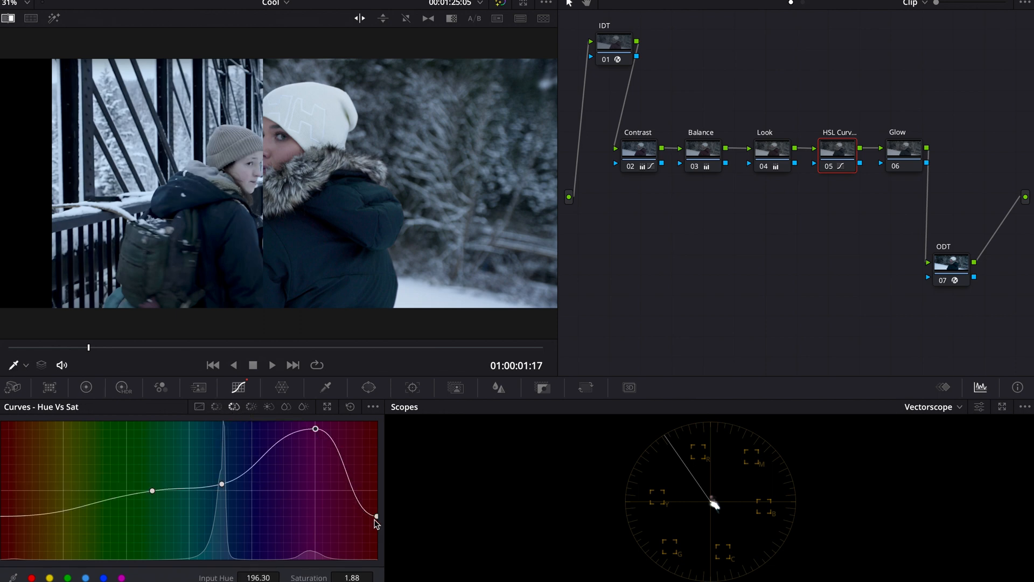
# Try dragging the red end point of the Hue vs Sat curve toward magenta, then undo it.
pyautogui.moveTo(376, 520); pyautogui.dragTo(305, 514)
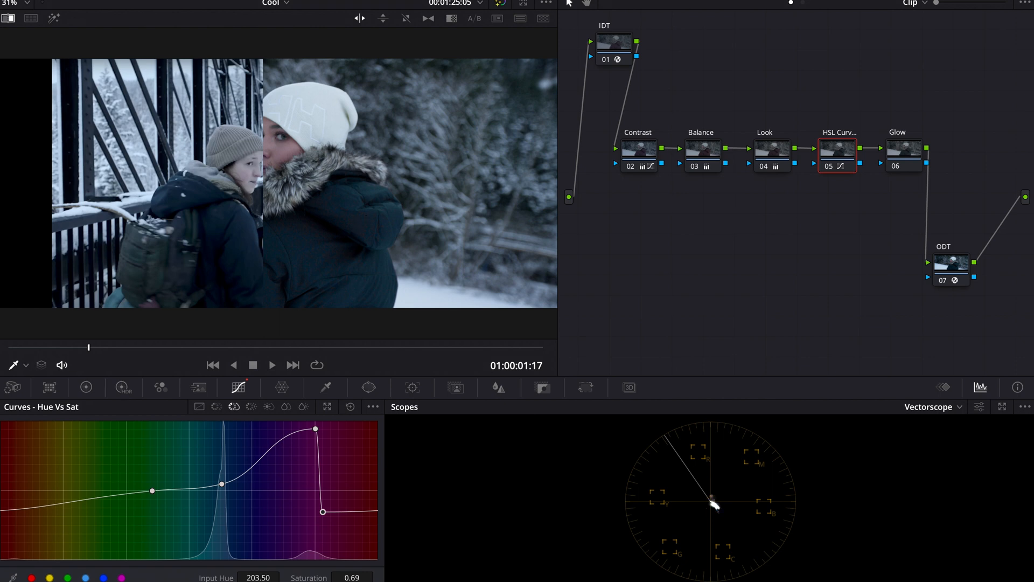
pyautogui.click(128, 0)
pyautogui.click(139, 0)
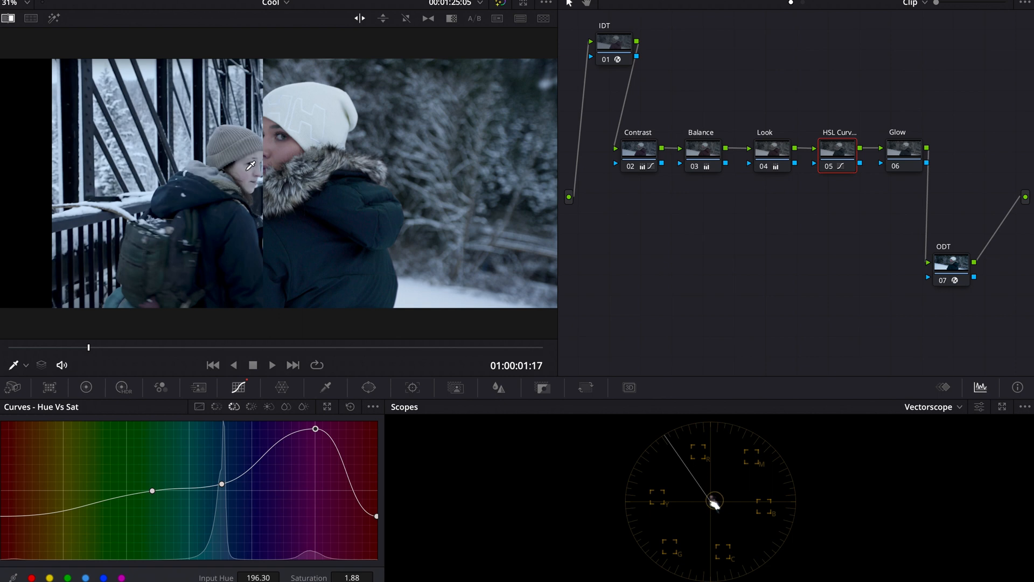
# Compare the clip with the reference still in a repositioned wipe and switch the scope to the Waveform.
pyautogui.click(29, 20)
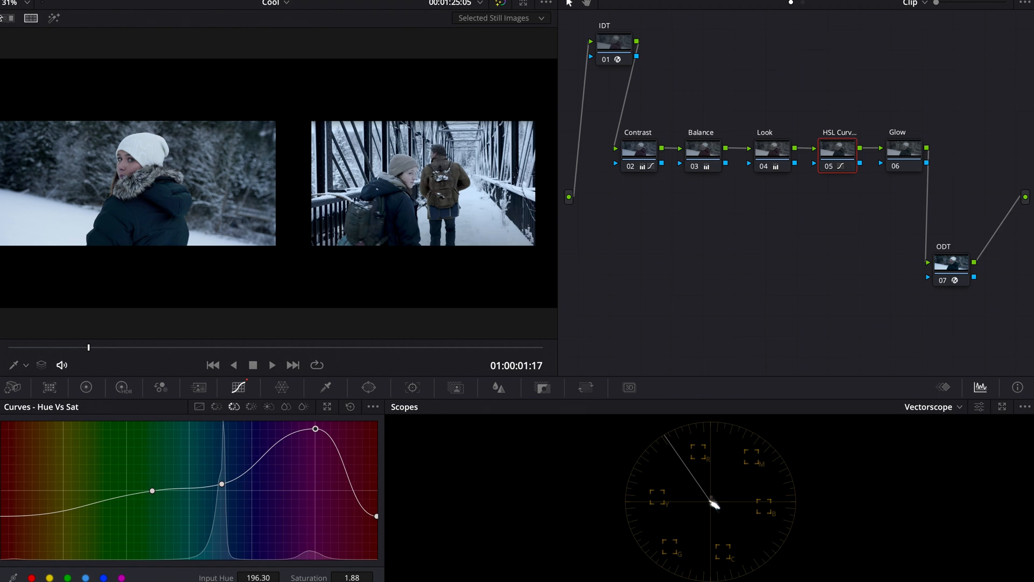
pyautogui.click(8, 18)
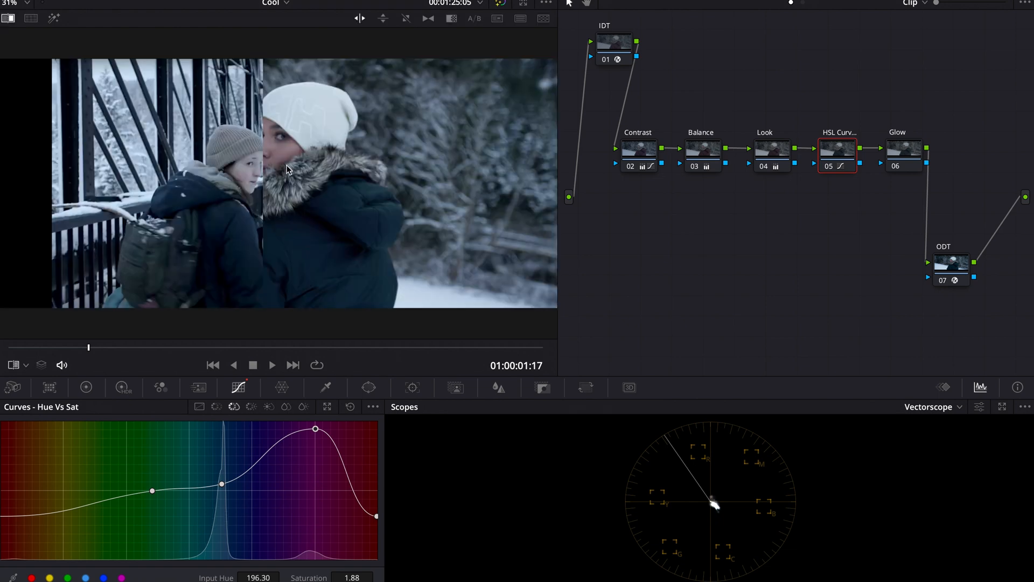
pyautogui.moveTo(264, 168); pyautogui.dragTo(633, 237)
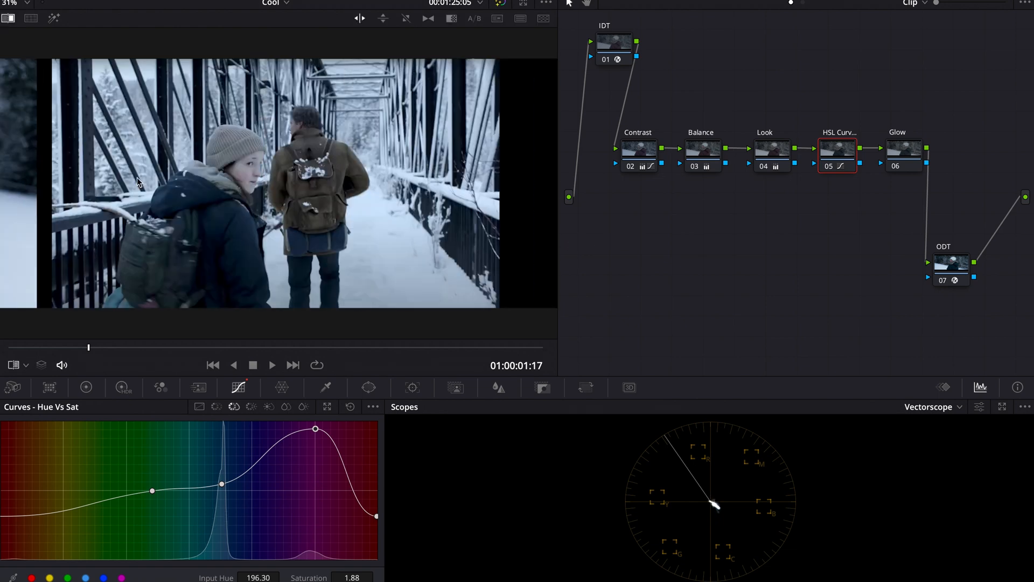
pyautogui.moveTo(36, 190); pyautogui.dragTo(203, 252)
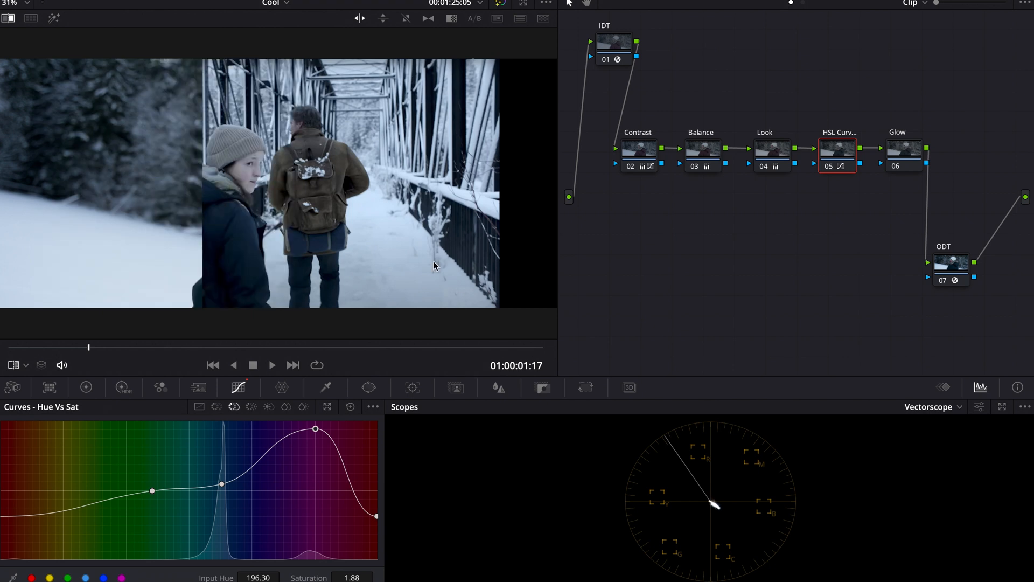
pyautogui.click(910, 409)
pyautogui.click(935, 438)
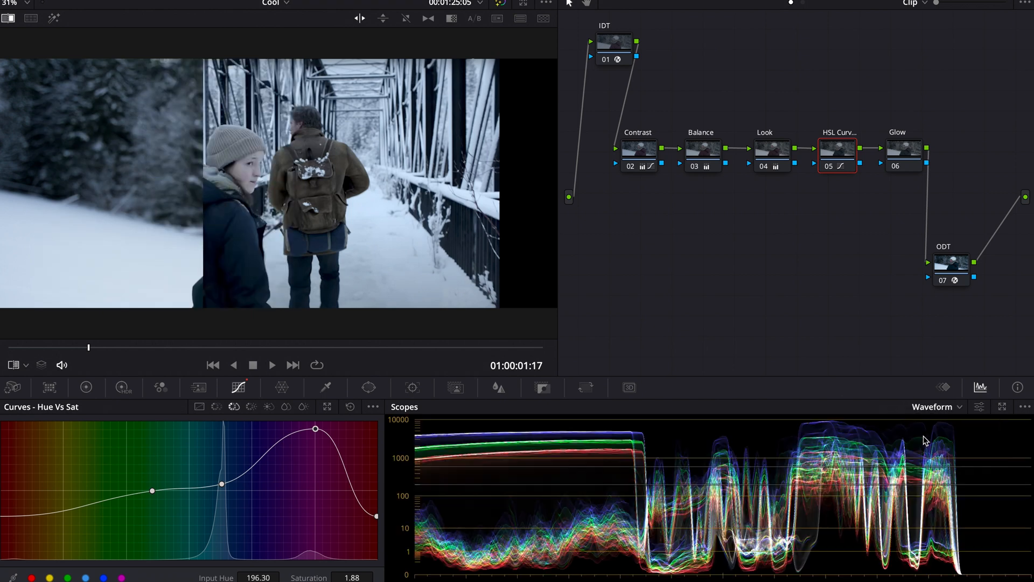
# On the Hue vs Sat curve, raise the cyan point to saturation 1.37 and turn off the wipe.
pyautogui.click(25, 366)
pyautogui.click(32, 401)
pyautogui.moveTo(222, 486); pyautogui.dragTo(224, 465)
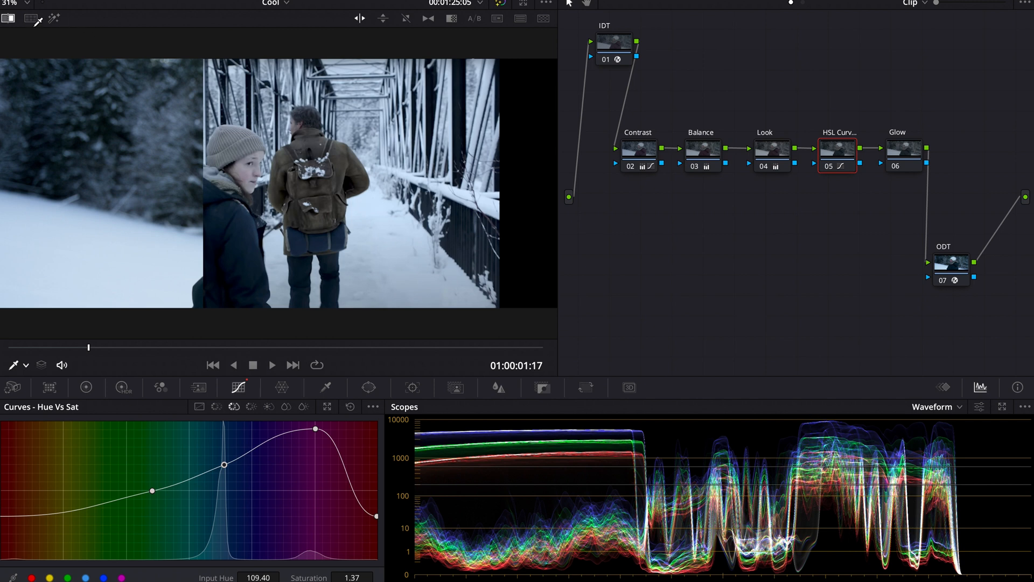
pyautogui.click(8, 18)
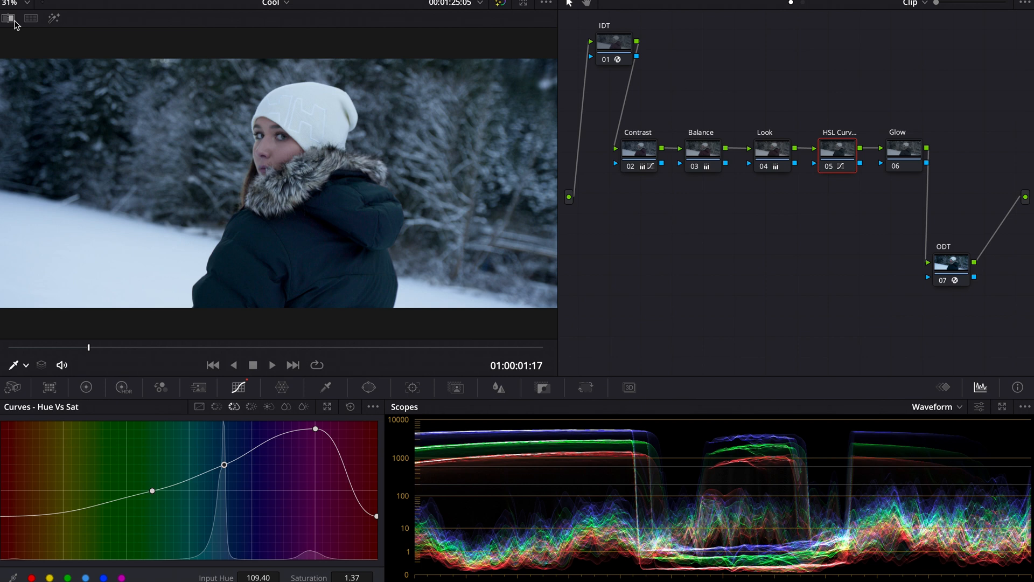
# Select the Glow node and apply the Glow effect from the effects library to it.
pyautogui.click(915, 146)
pyautogui.click(946, 0)
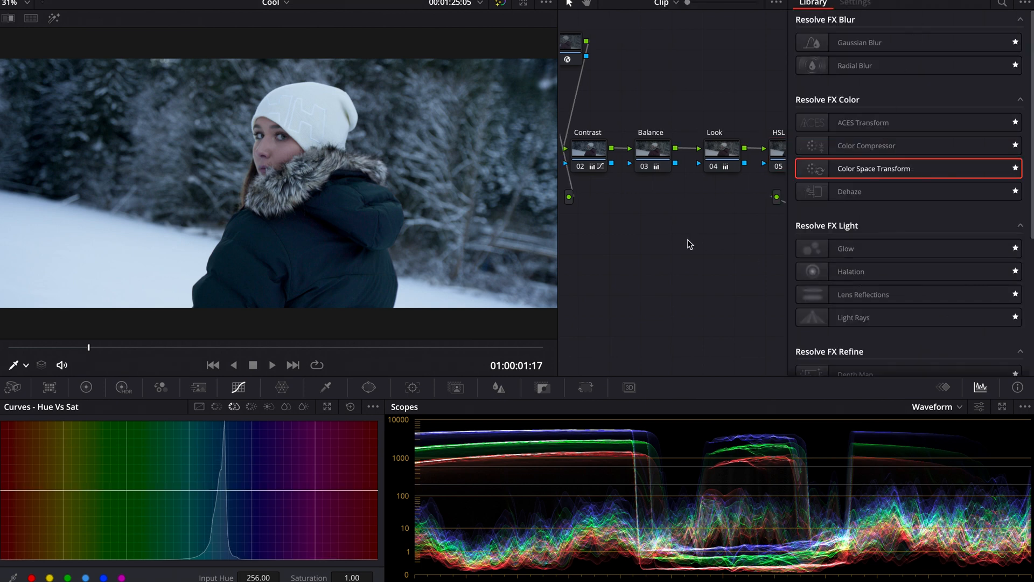
pyautogui.hscroll(5, 688, 241)
pyautogui.moveTo(843, 249); pyautogui.dragTo(768, 150)
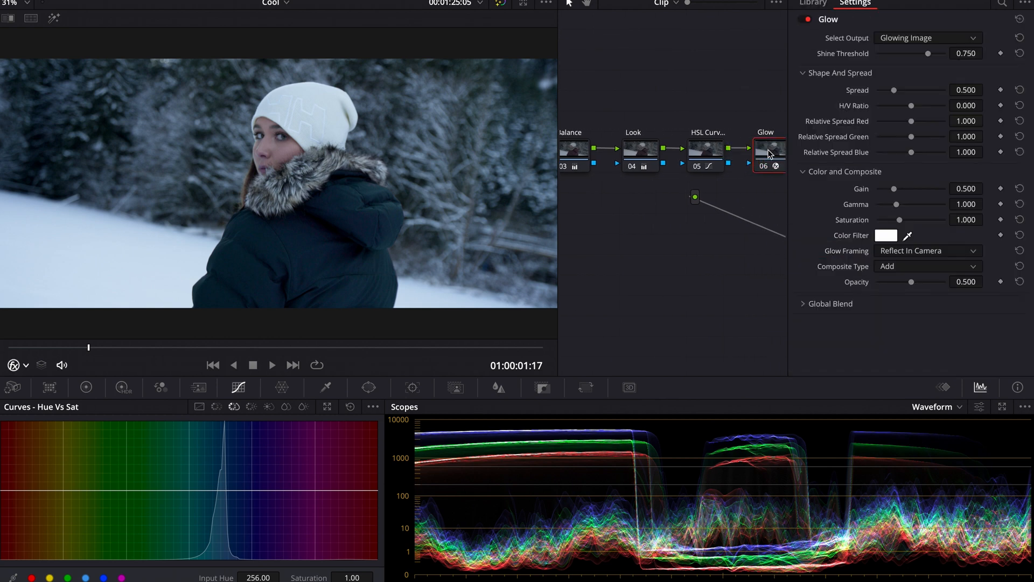
# Set the Glow's composite type to Softlight and its shine threshold to 0.
pyautogui.click(895, 267)
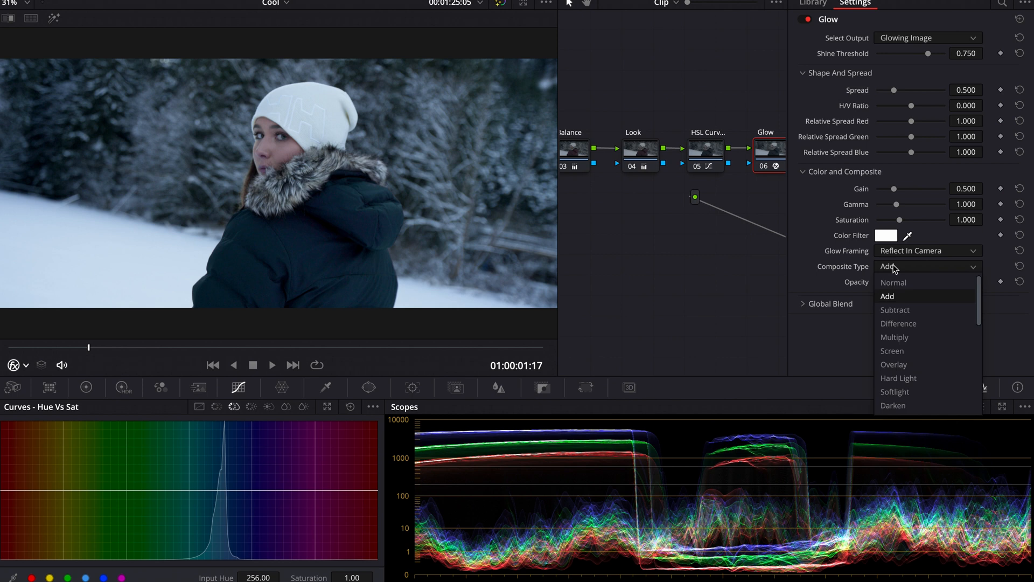
pyautogui.click(895, 391)
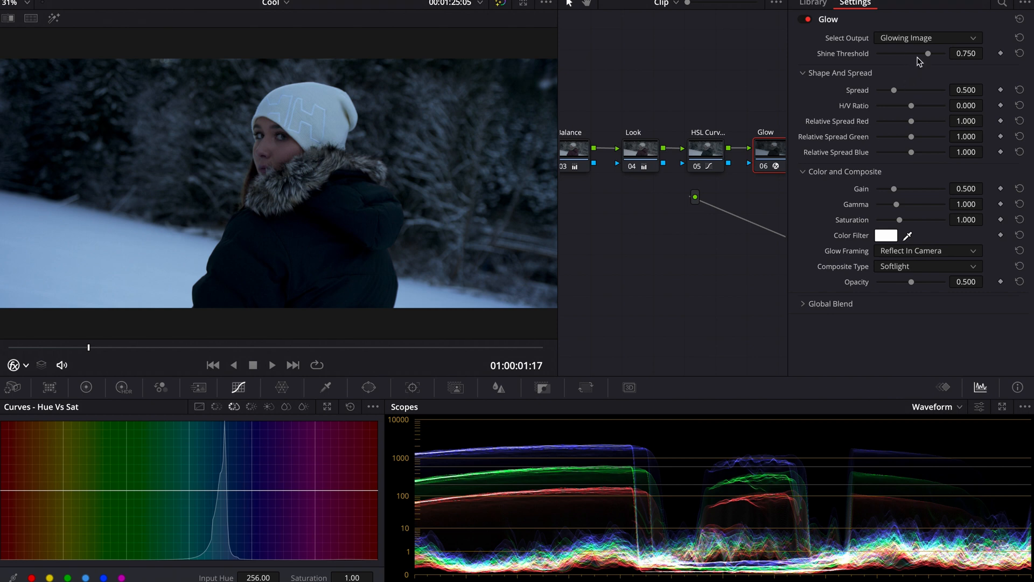
pyautogui.moveTo(923, 58); pyautogui.dragTo(878, 64)
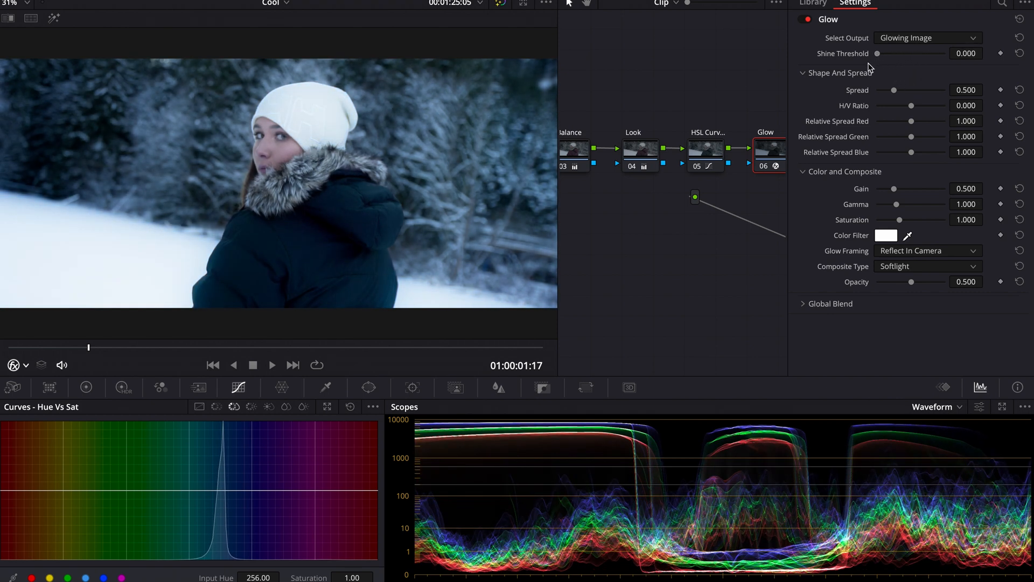
# Set the Glow's spread to 0.239 and its saturation to 0.
pyautogui.moveTo(893, 91)
pyautogui.mouseDown()
pyautogui.moveTo(877, 92)
pyautogui.moveTo(886, 93)
pyautogui.mouseUp()
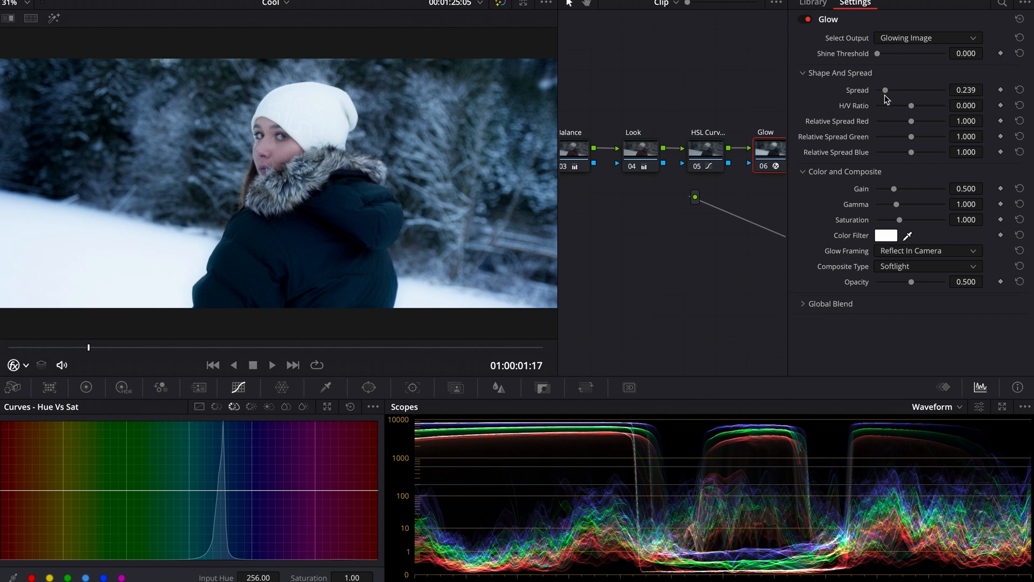
pyautogui.moveTo(899, 222); pyautogui.dragTo(875, 223)
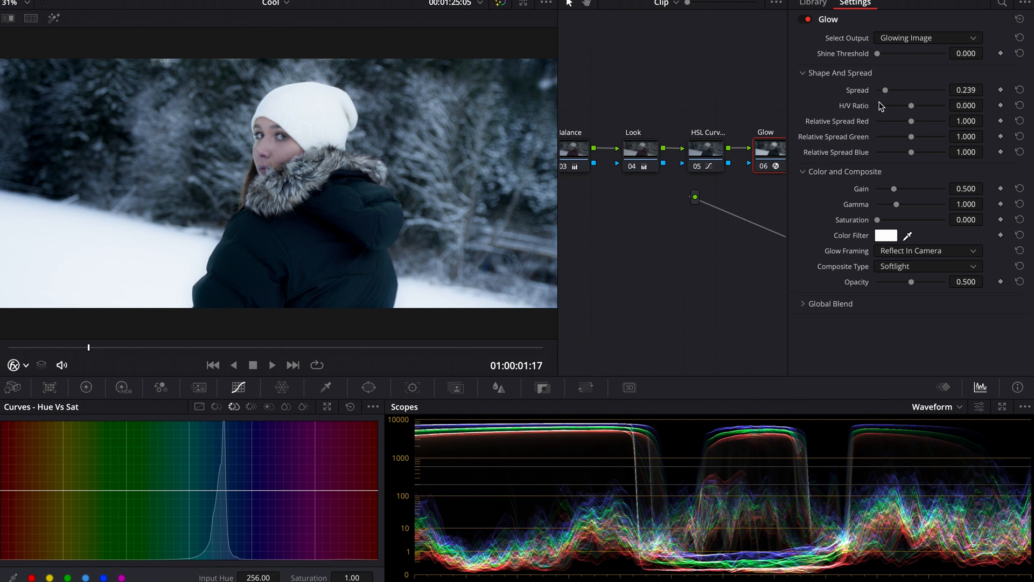
# Toggle the Glow node and compare the result against the reference still.
pyautogui.hotkey('ctrl', 'd')
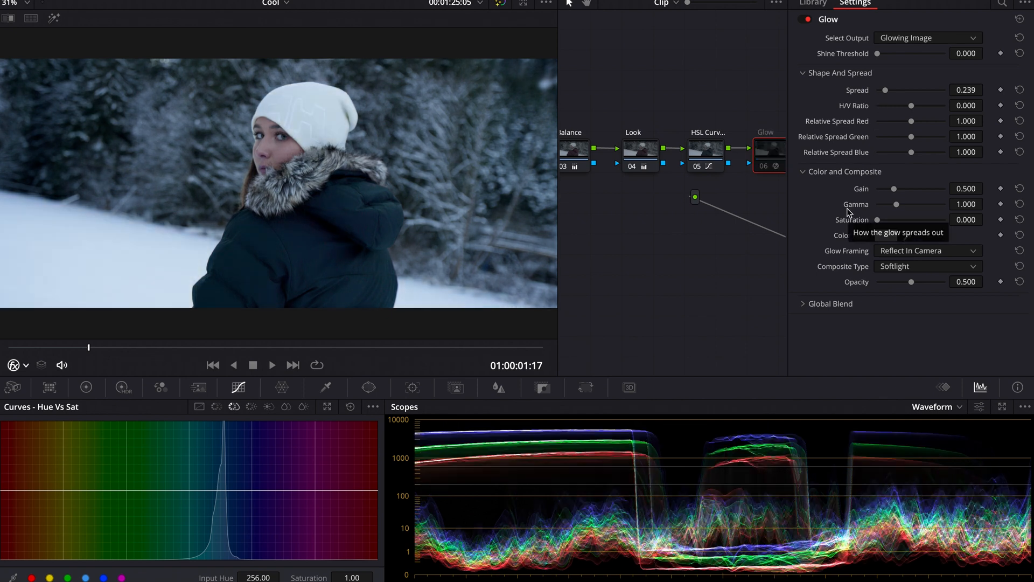
pyautogui.hotkey('ctrl', 'd')
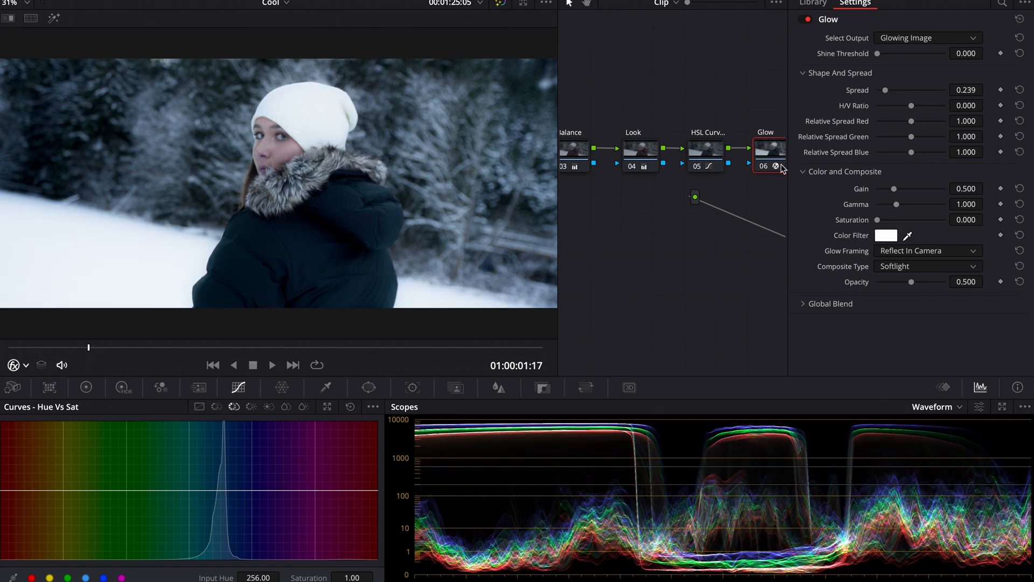
pyautogui.click(31, 18)
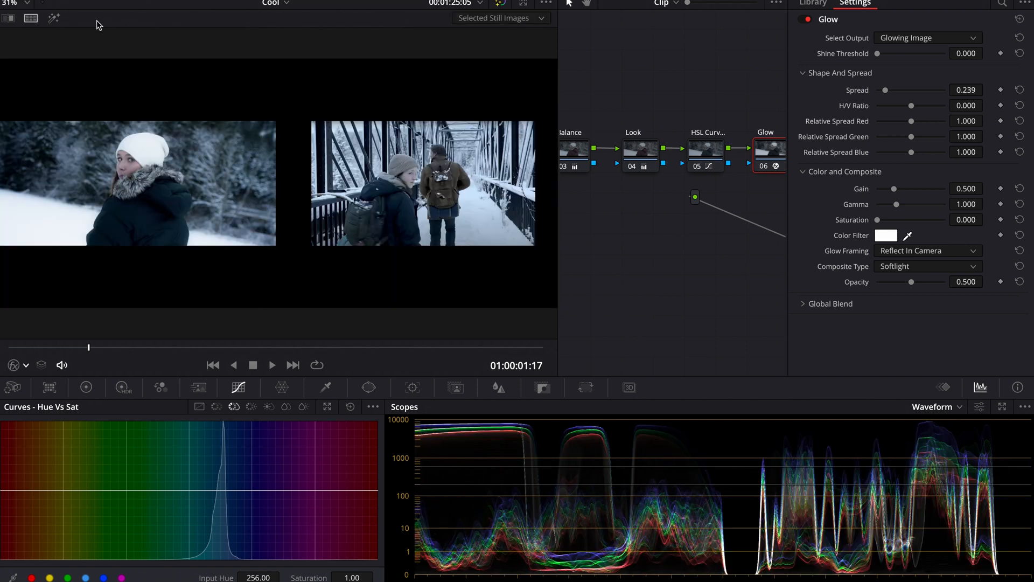
pyautogui.click(13, 20)
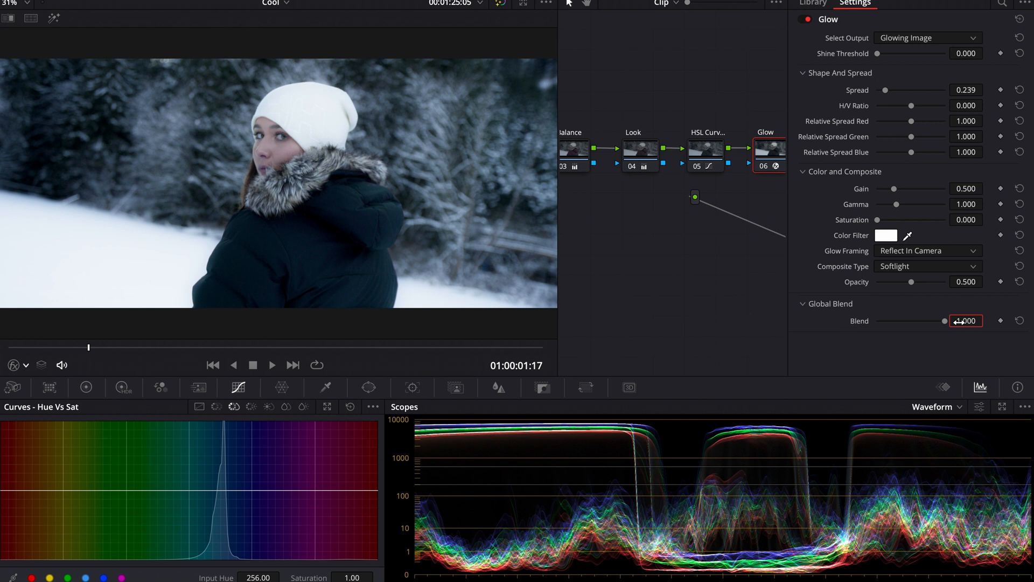
# Set the Glow's global blend to 0.5.
pyautogui.doubleClick(960, 322)
pyautogui.write('.5')
pyautogui.press('Return')
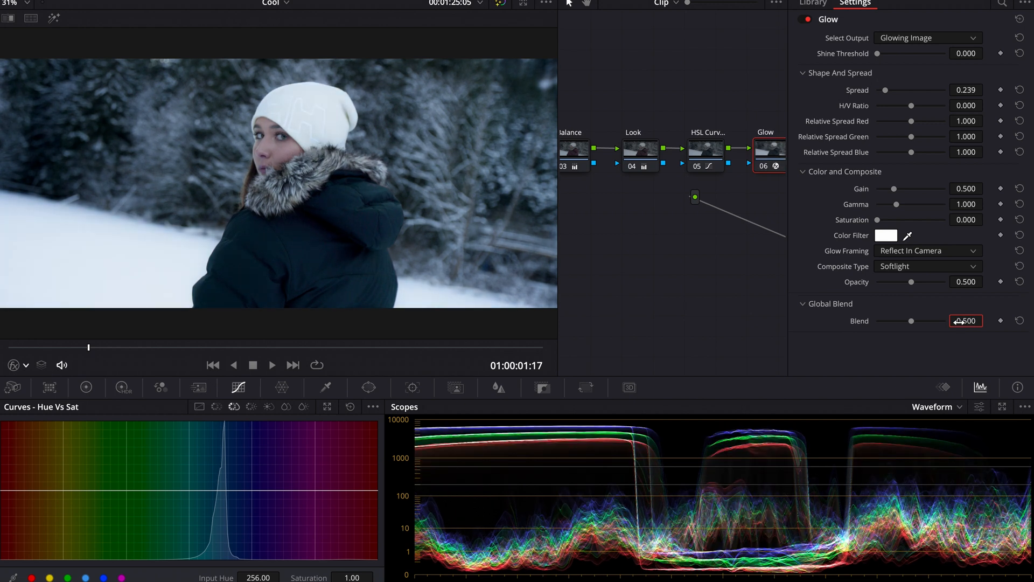
# Restrict the Glow node to highlights with an HSL luminance qualifier, raising the low limit to 59.1 and previewing the matte.
pyautogui.click(955, 0)
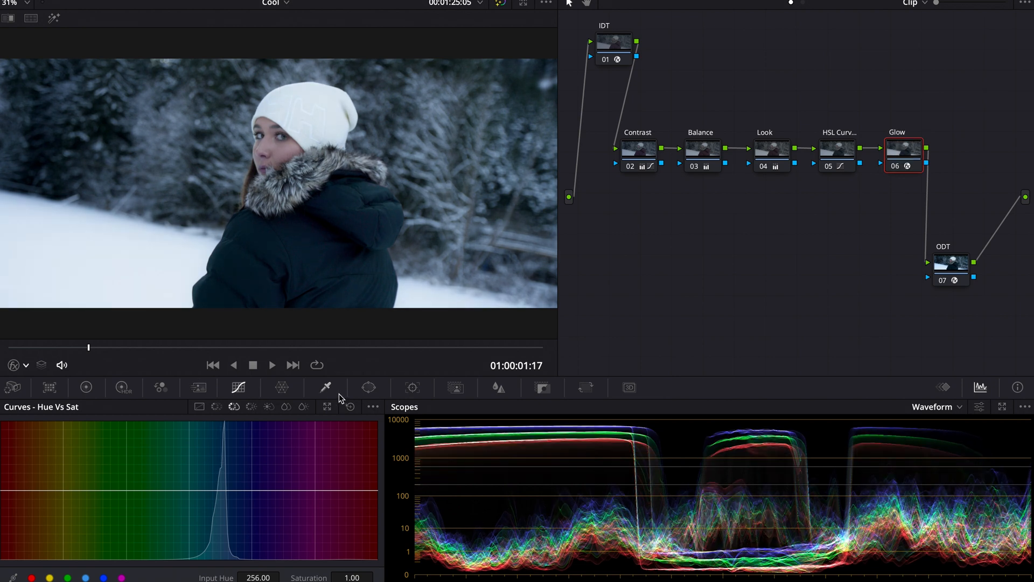
pyautogui.click(325, 387)
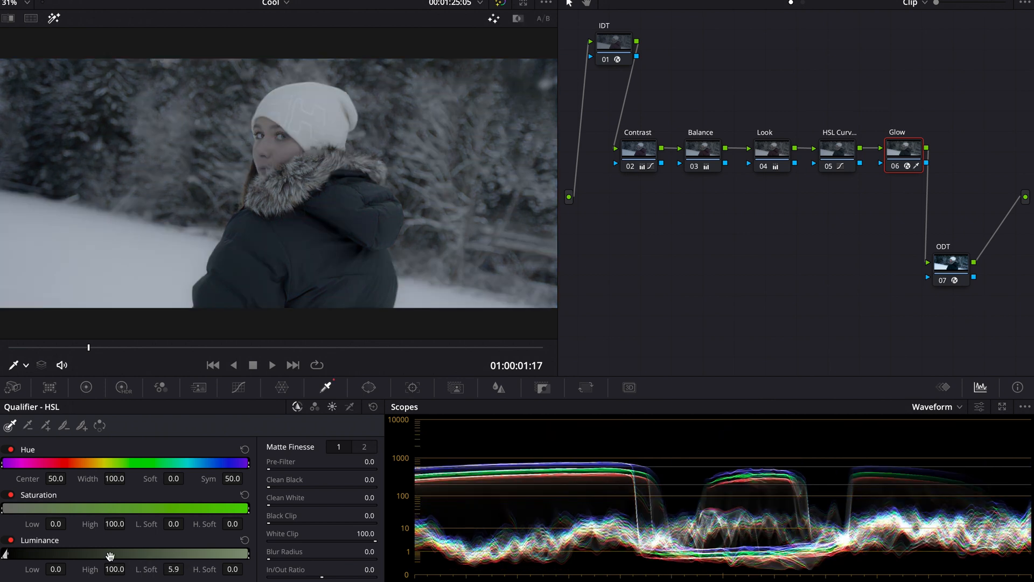
pyautogui.moveTo(17, 553); pyautogui.dragTo(157, 551)
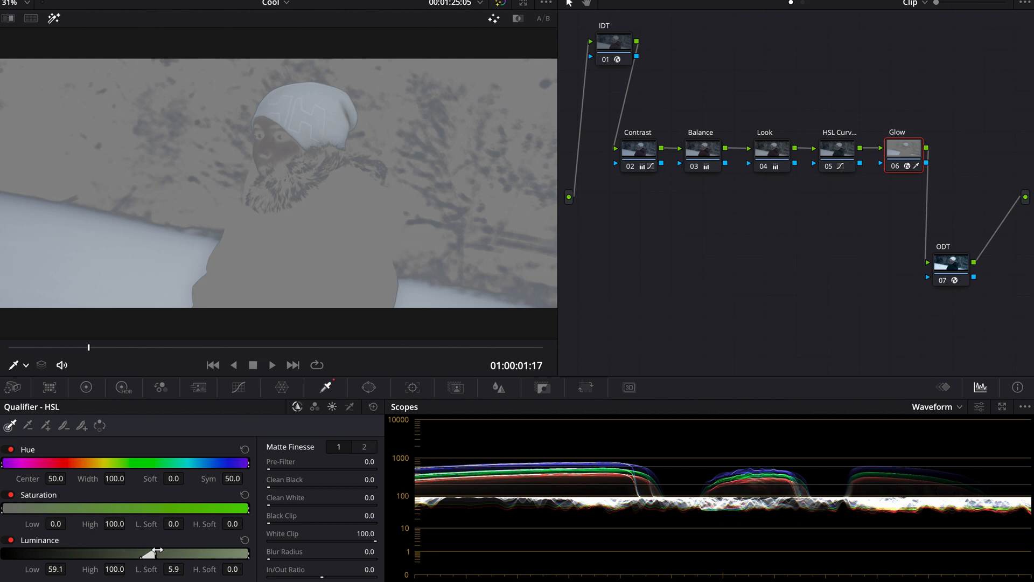
pyautogui.hotkey('shift', 'h')
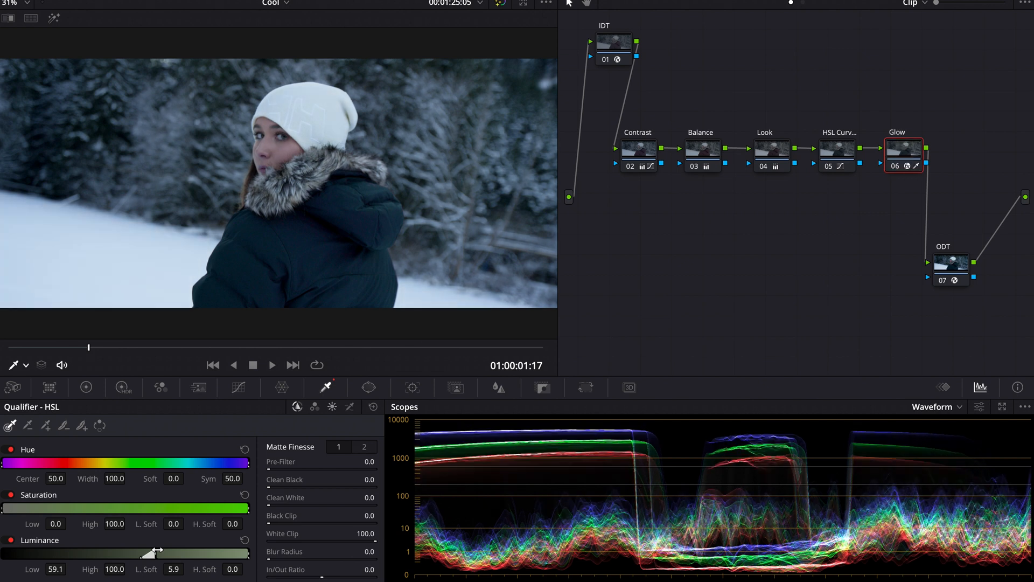
pyautogui.hotkey('ctrl', 'd')
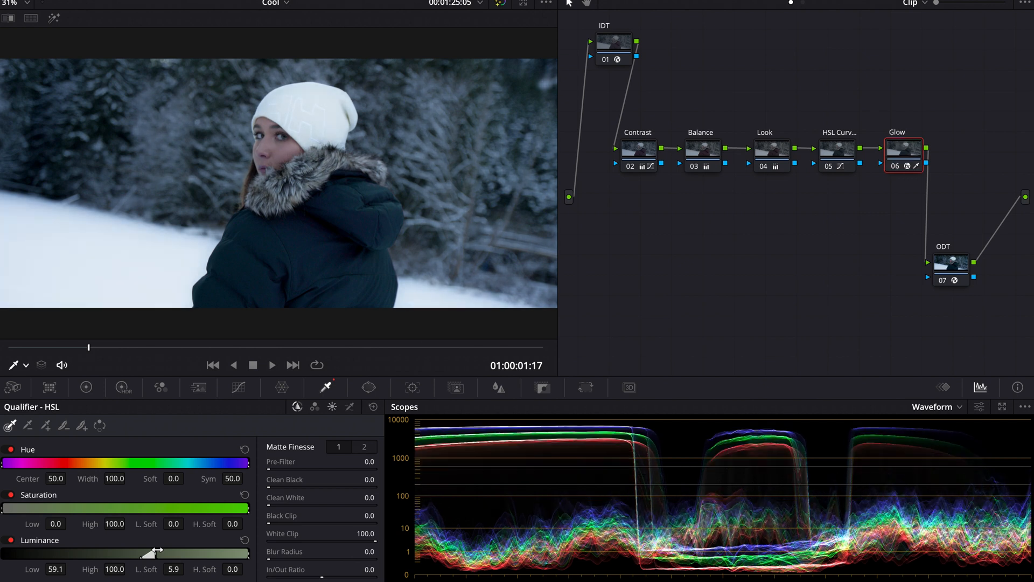
pyautogui.hotkey('ctrl', 'd')
pyautogui.hotkey('shift', 'h')
# Refine the Glow qualifier's luminance low limit to 56.1 while previewing the highlighted matte.
pyautogui.hotkey('shift', 'h')
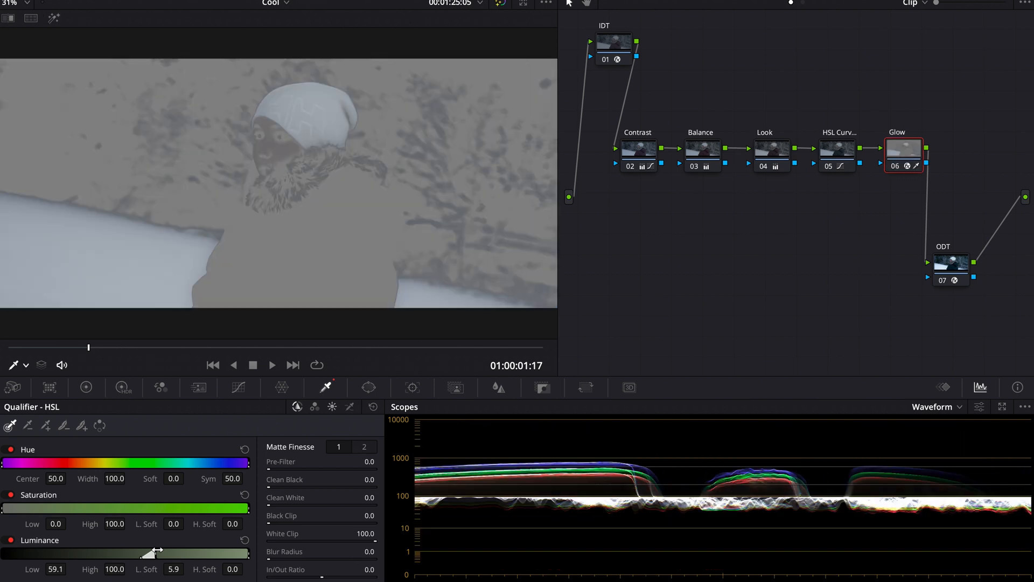
pyautogui.moveTo(157, 550)
pyautogui.mouseDown()
pyautogui.moveTo(169, 549)
pyautogui.moveTo(147, 551)
pyautogui.mouseUp()
pyautogui.hotkey('shift', 'h')
pyautogui.hotkey('shift', 'h')
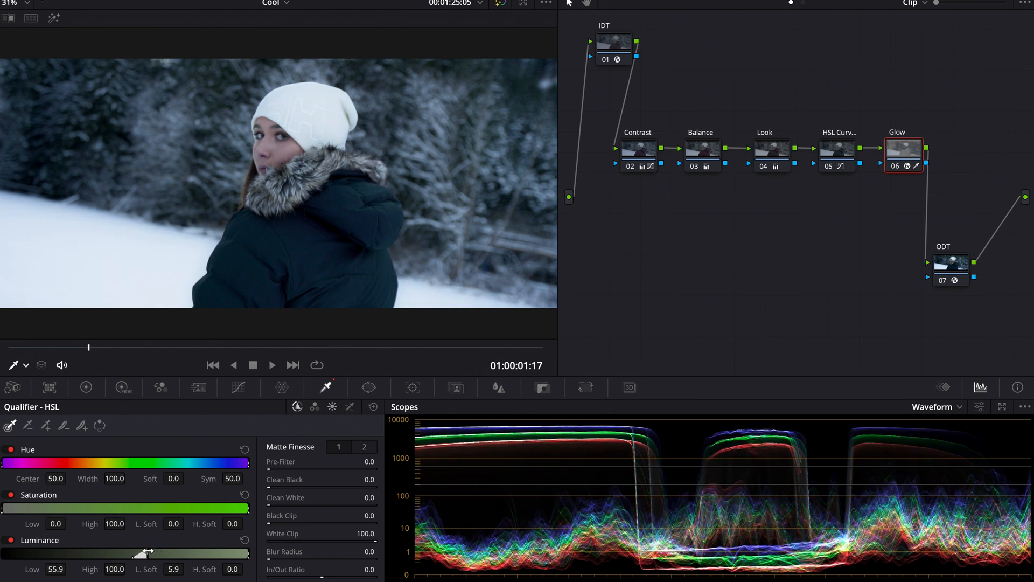
pyautogui.hotkey('shift', 'h')
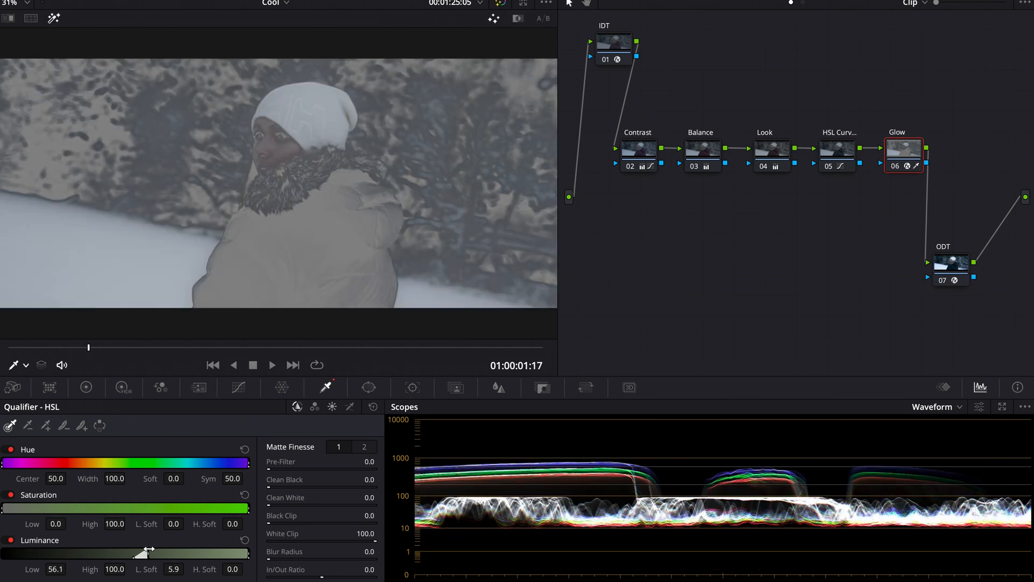
pyautogui.moveTo(149, 549); pyautogui.dragTo(149, 549)
pyautogui.hotkey('shift', 'h')
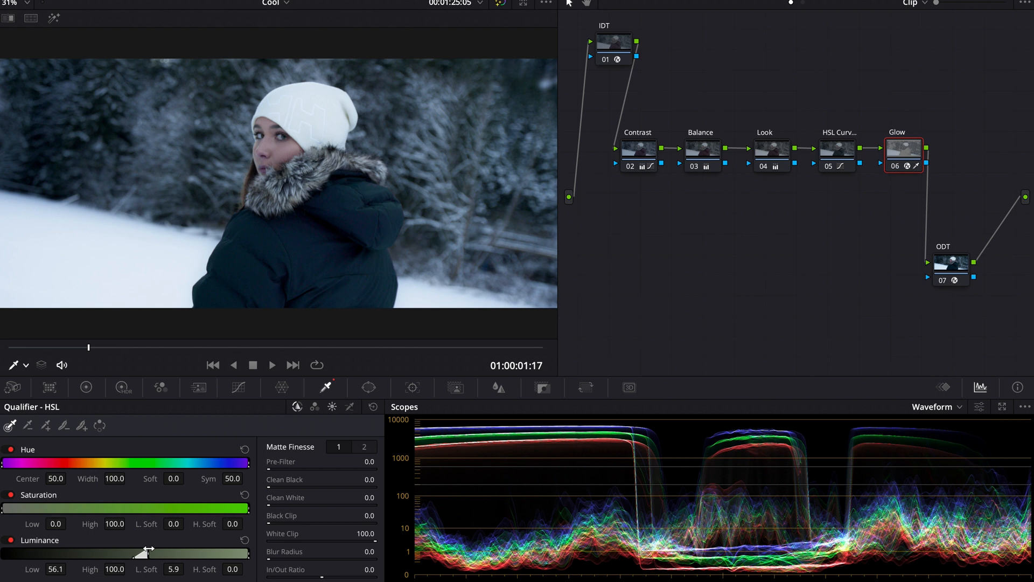
# Toggle the Glow node on and off to compare the qualified glow.
pyautogui.hotkey('ctrl', 'd')
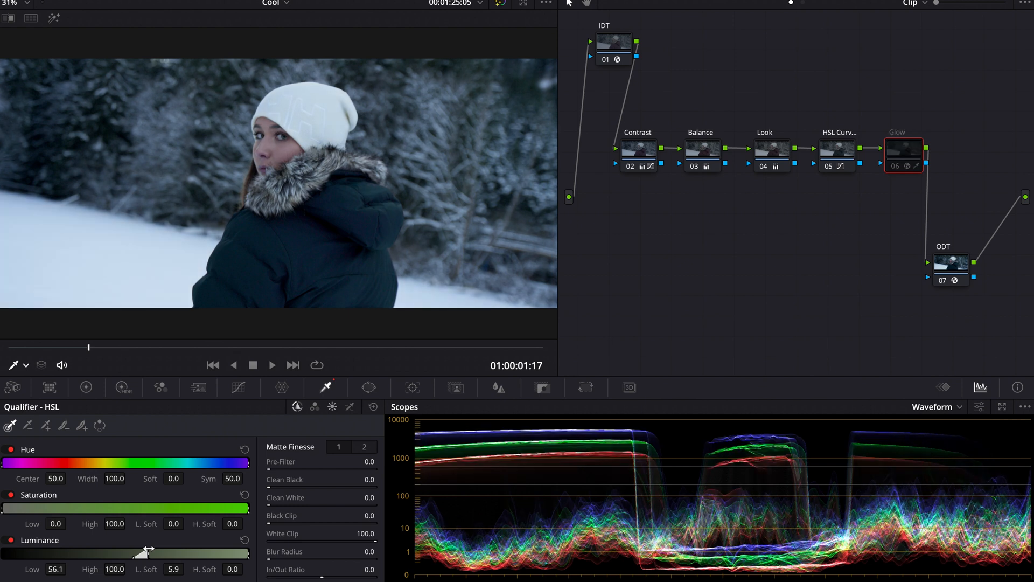
pyautogui.hotkey('ctrl', 'd')
pyautogui.hotkey('ctrl', 'd')
pyautogui.hotkey('ctrl', 'd')
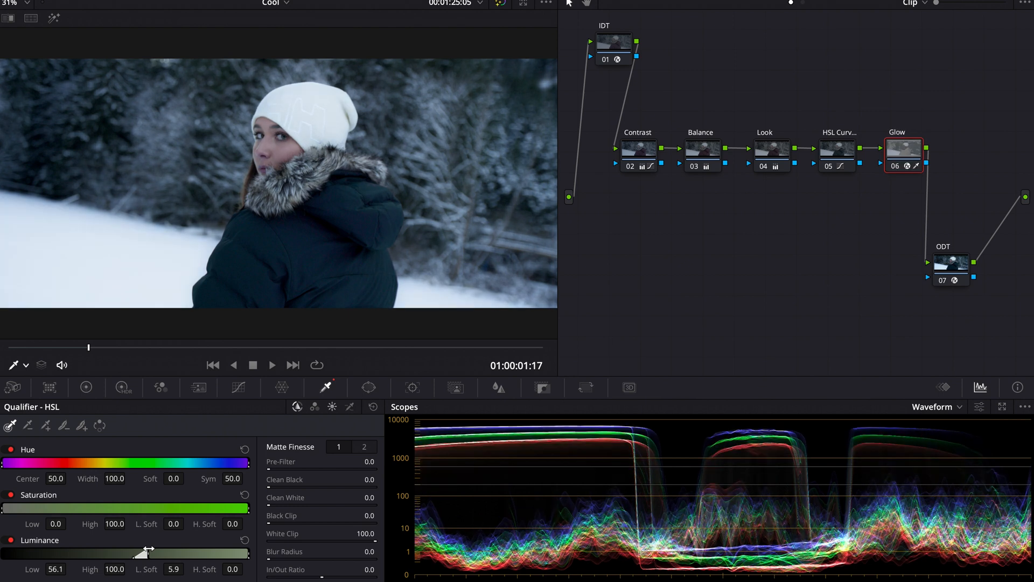
pyautogui.hotkey('ctrl', 'd')
pyautogui.hotkey('ctrl', 'd')
# Lower the Contrast node's highlights to -36 and set its shadows to 4.50.
pyautogui.click(628, 144)
pyautogui.click(87, 387)
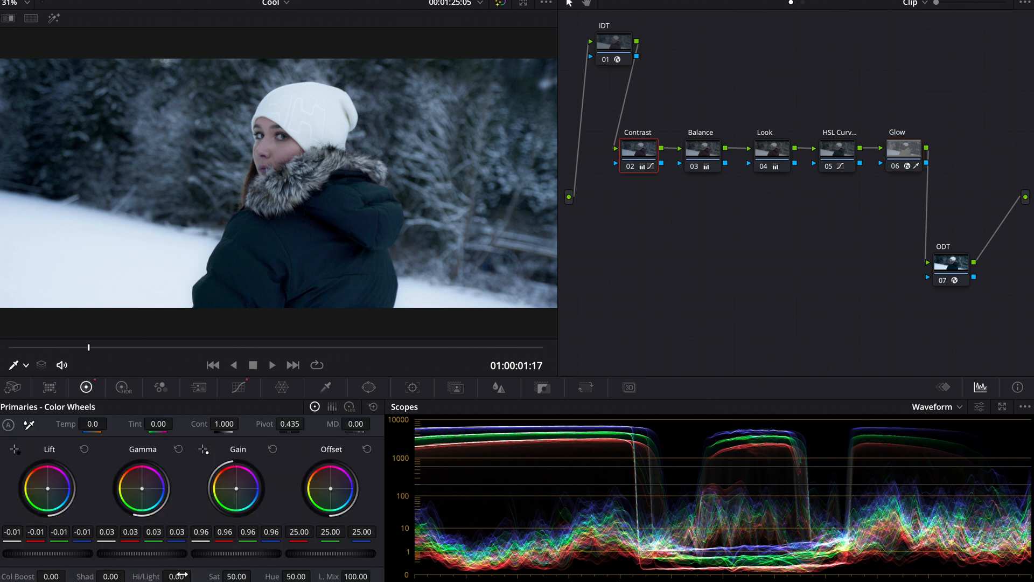
pyautogui.moveTo(176, 576); pyautogui.dragTo(129, 575)
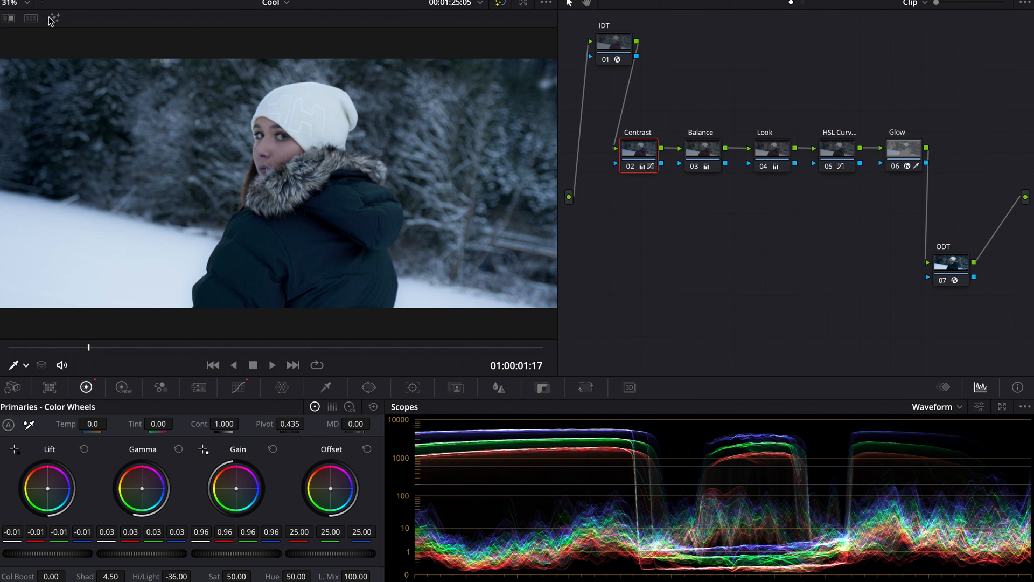
# Show the reference still side by side with the frame and bypass all nodes.
pyautogui.click(31, 18)
pyautogui.moveTo(978, 323); pyautogui.dragTo(610, 34)
pyautogui.press('super+d')
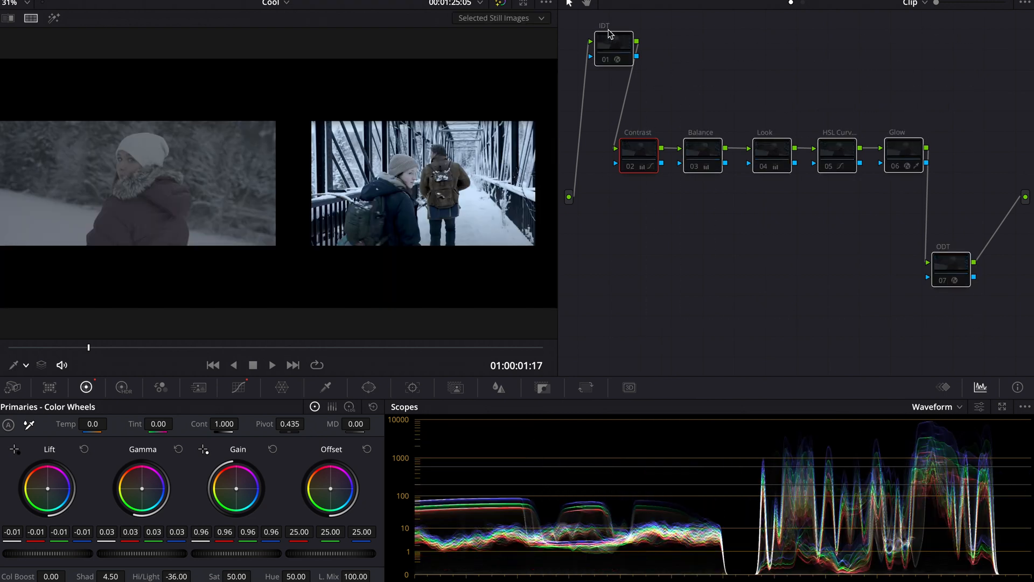
pyautogui.click(645, 205)
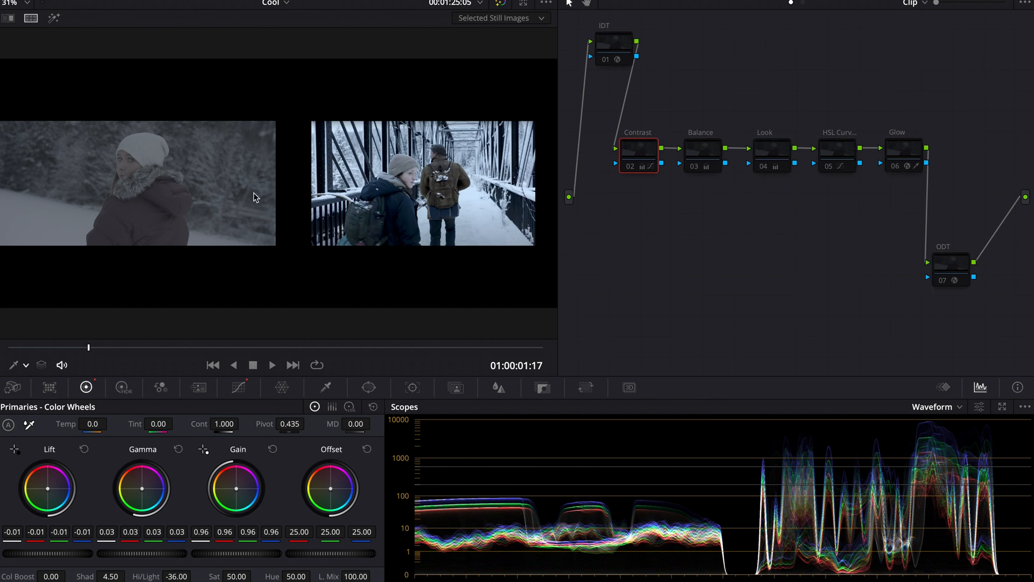
# Re-enable the IDT and ODT nodes to see the plain color transform.
pyautogui.click(612, 51)
pyautogui.press('super+d')
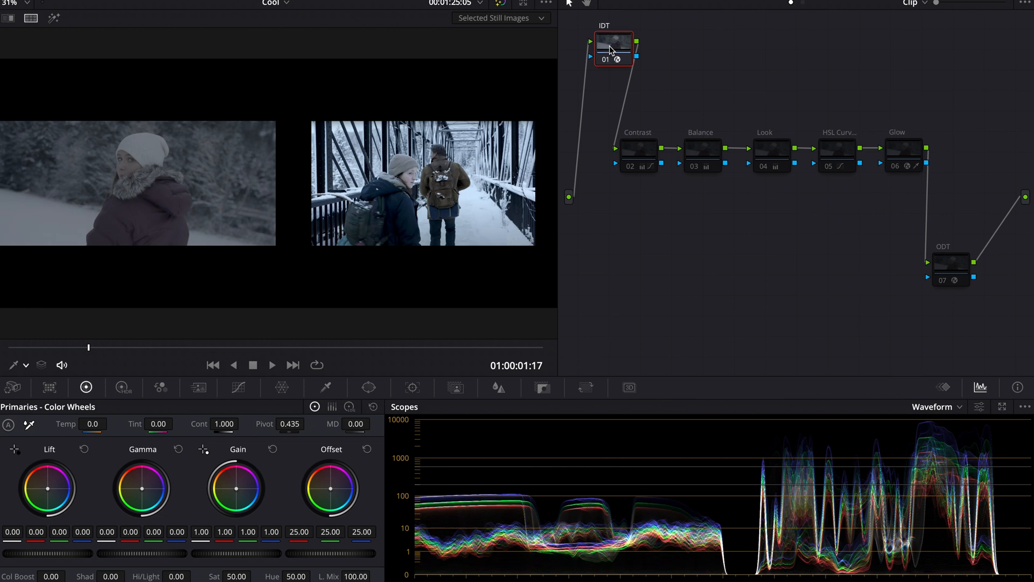
pyautogui.click(964, 264)
pyautogui.press('super+d')
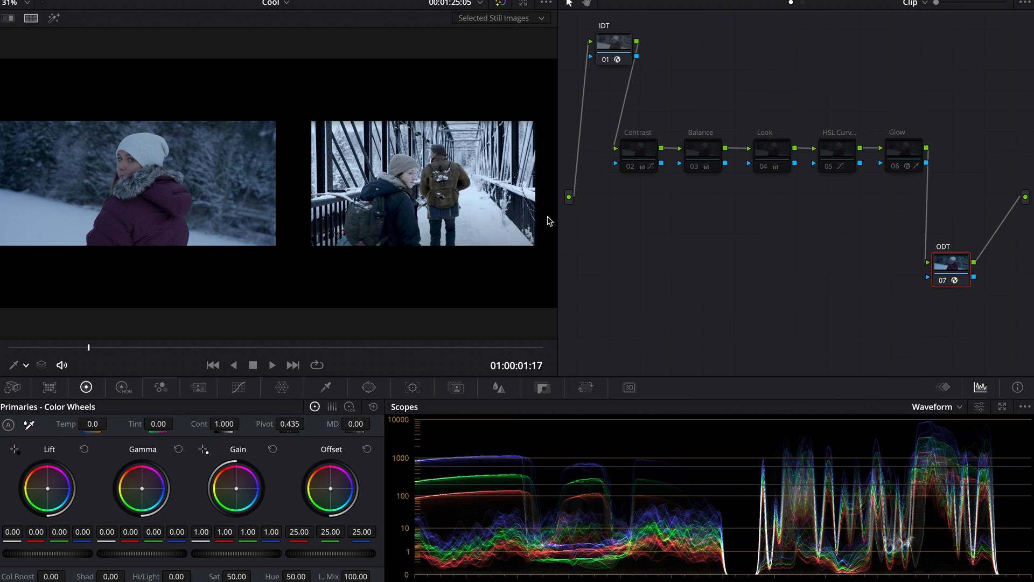
# Re-enable the Contrast node and review its curves and primary settings.
pyautogui.click(650, 150)
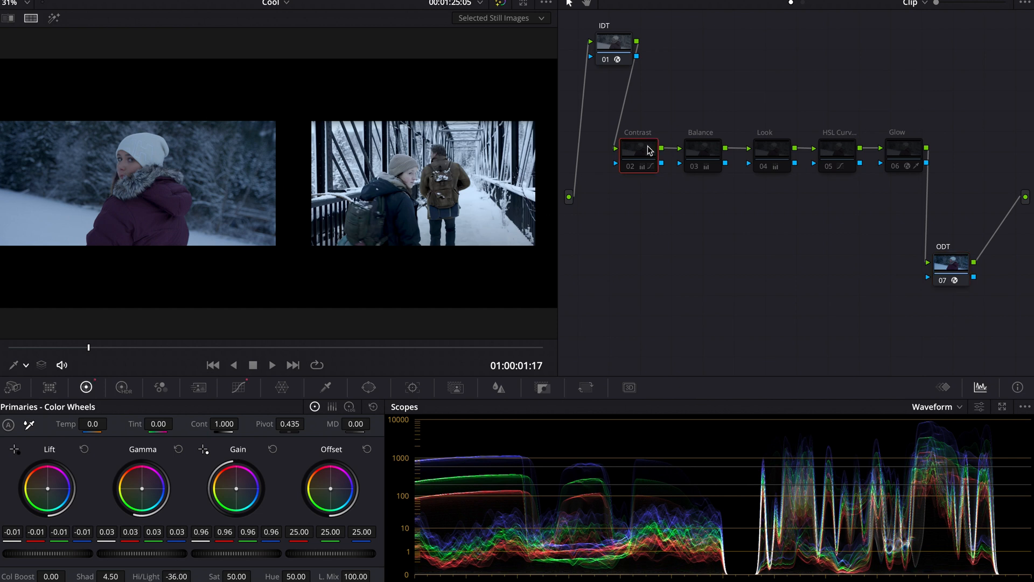
pyautogui.click(238, 388)
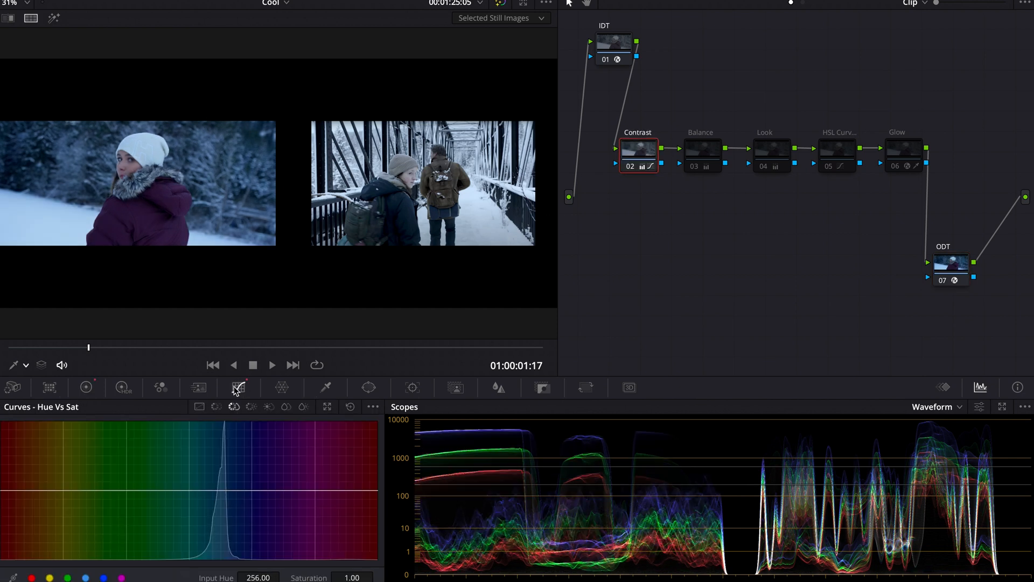
pyautogui.click(197, 406)
pyautogui.click(88, 390)
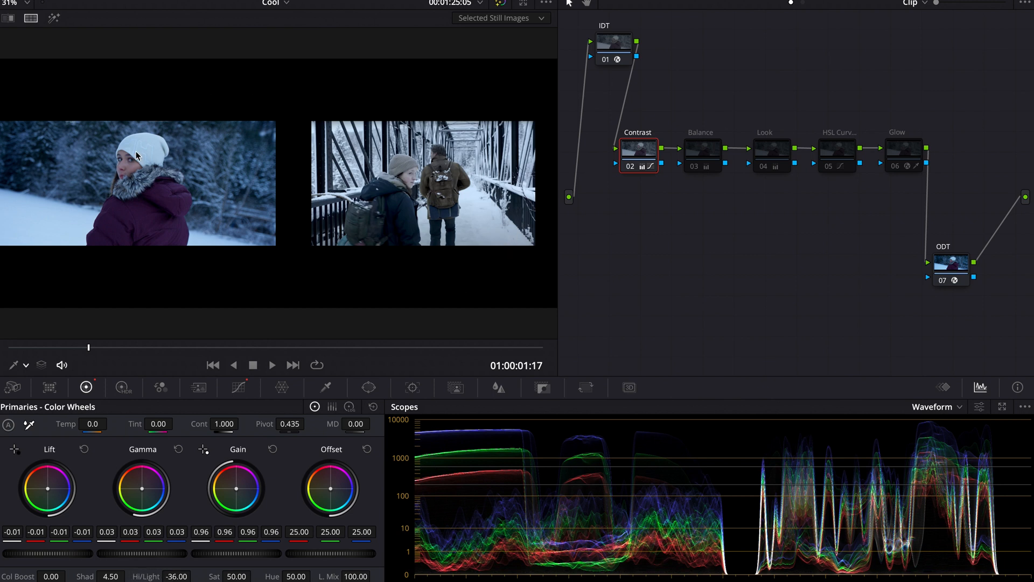
# Re-enable the Balance and Look nodes one after another to compare each stage.
pyautogui.click(699, 153)
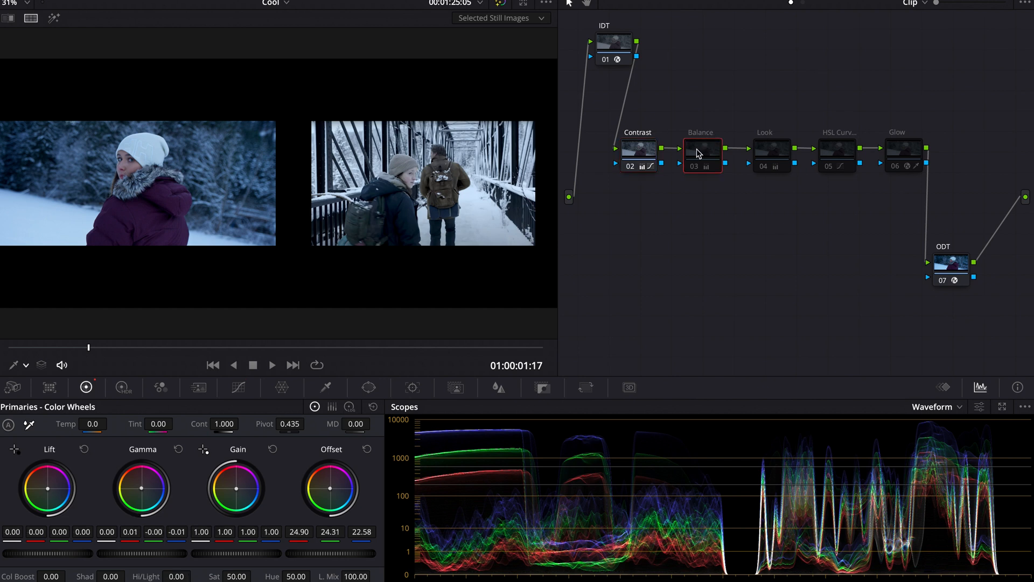
pyautogui.hotkey('ctrl', 'd')
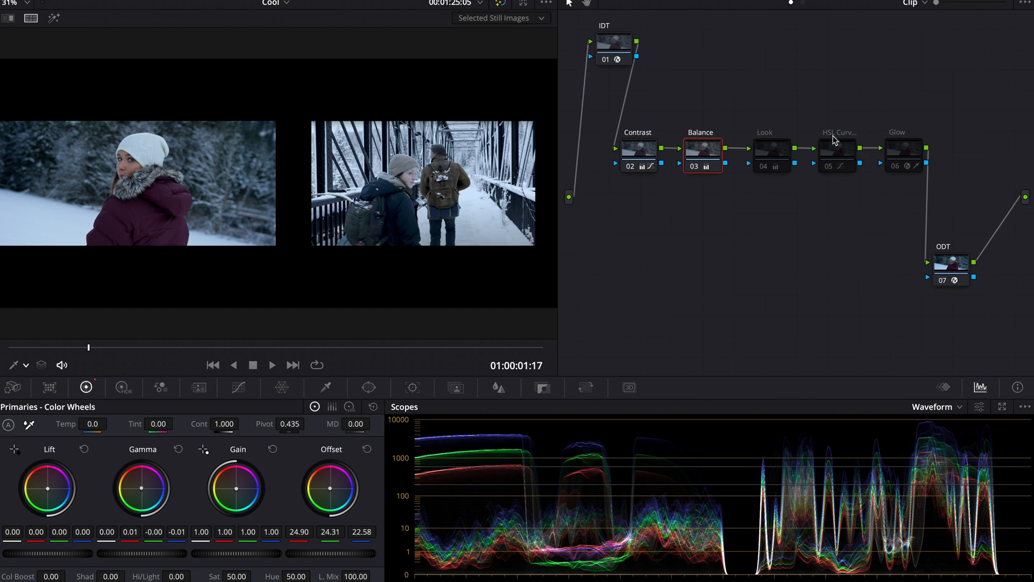
pyautogui.click(777, 157)
pyautogui.hotkey('ctrl', 'd')
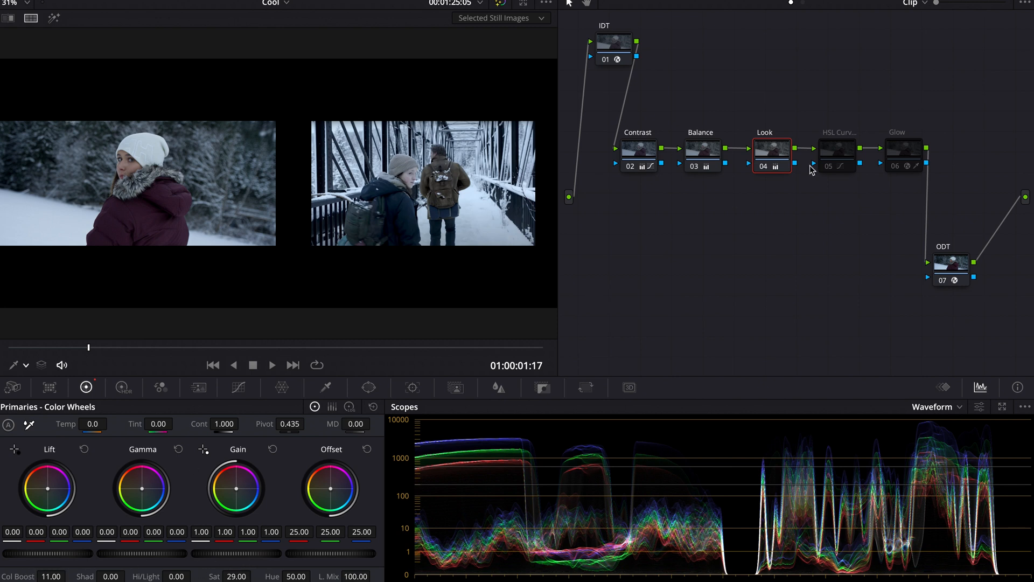
# Re-enable the HSL Curves node, review its Hue vs Hue and Hue vs Sat curves, and toggle it to compare.
pyautogui.click(840, 153)
pyautogui.hotkey('ctrl', 'd')
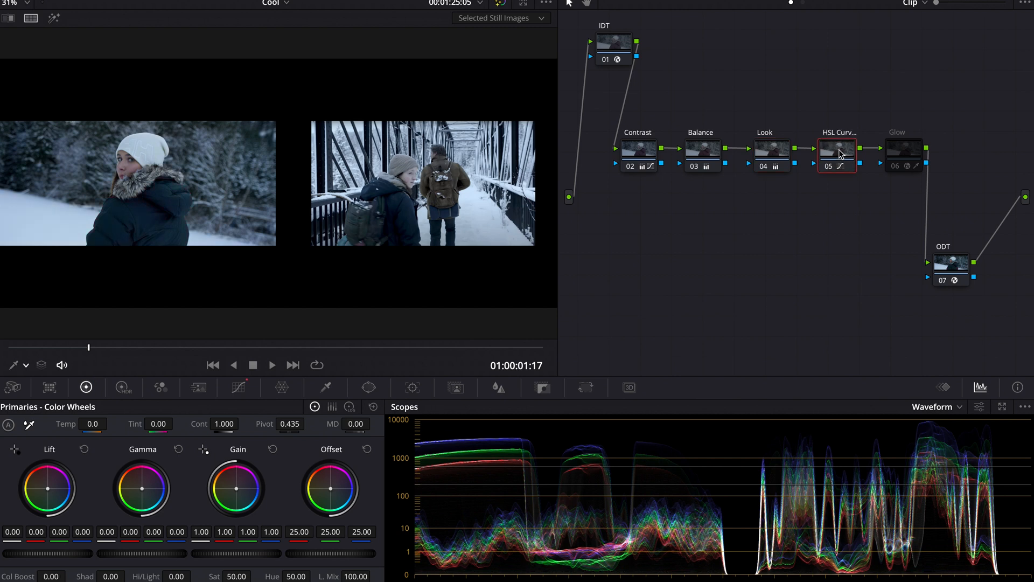
pyautogui.click(237, 387)
pyautogui.click(216, 407)
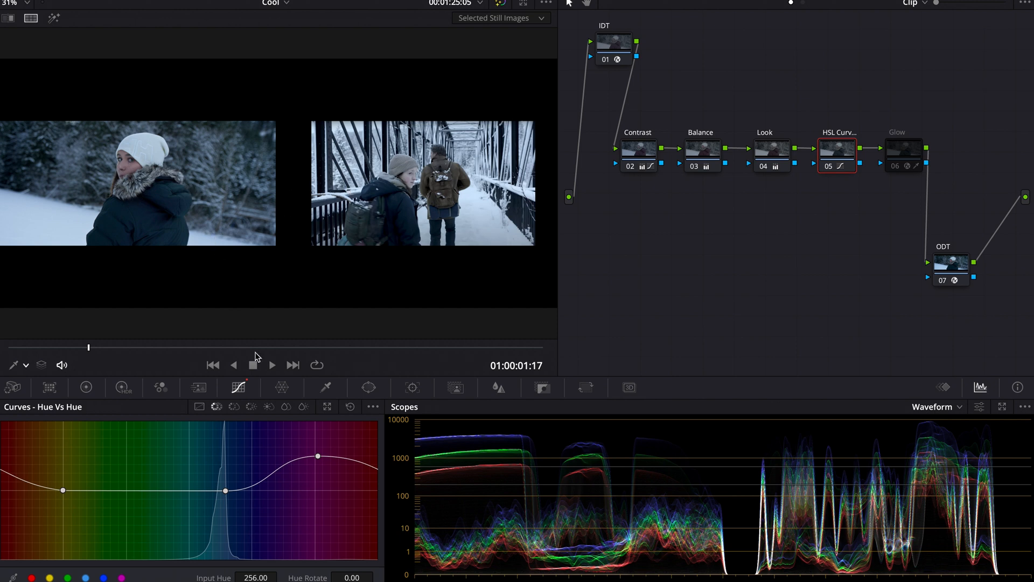
pyautogui.click(234, 407)
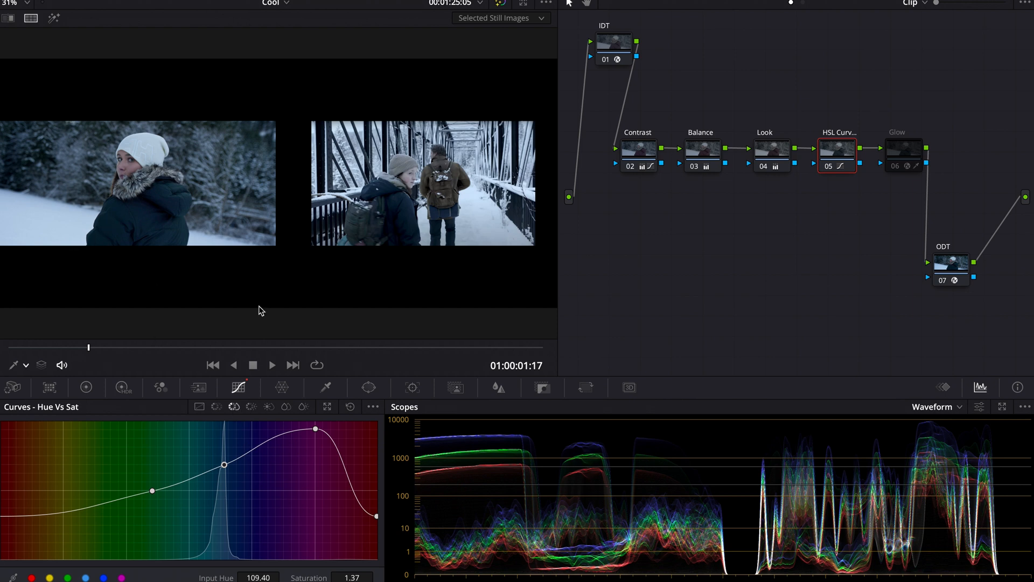
pyautogui.click(216, 407)
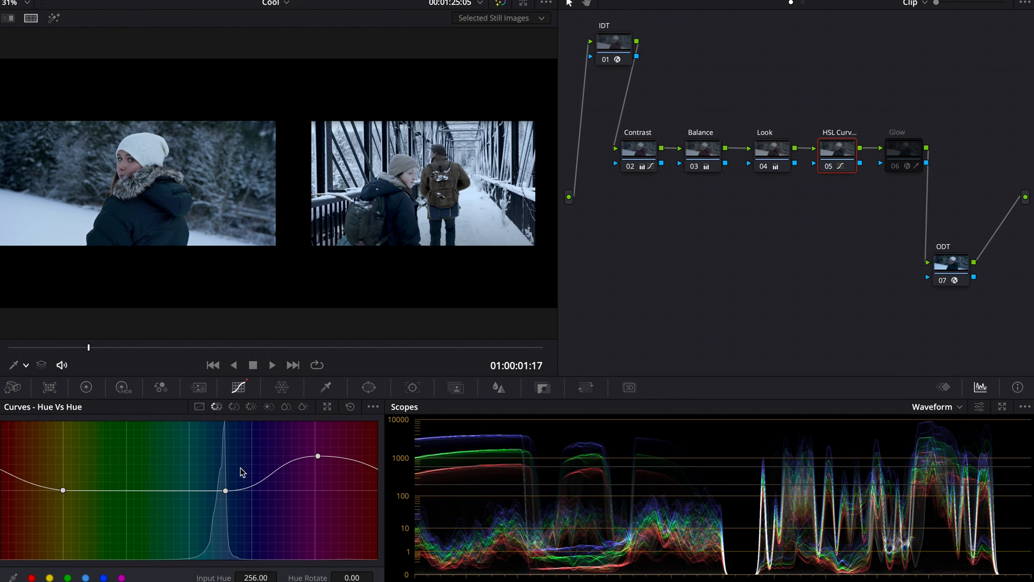
pyautogui.hotkey('ctrl', 'd')
pyautogui.hotkey('ctrl', 'd')
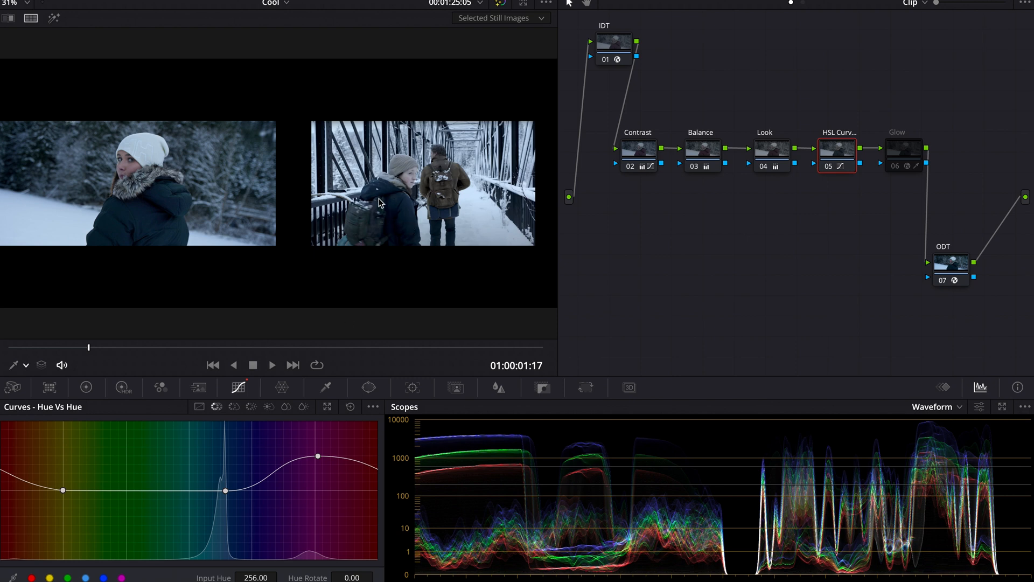
# Re-enable the Glow node to see the full grade against the reference.
pyautogui.click(913, 152)
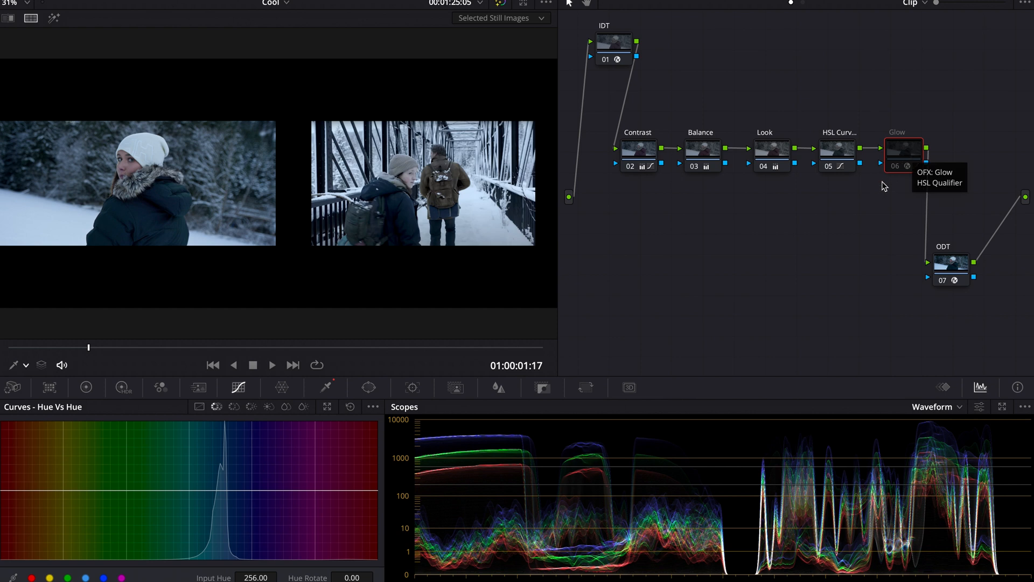
pyautogui.hotkey('ctrl', 'd')
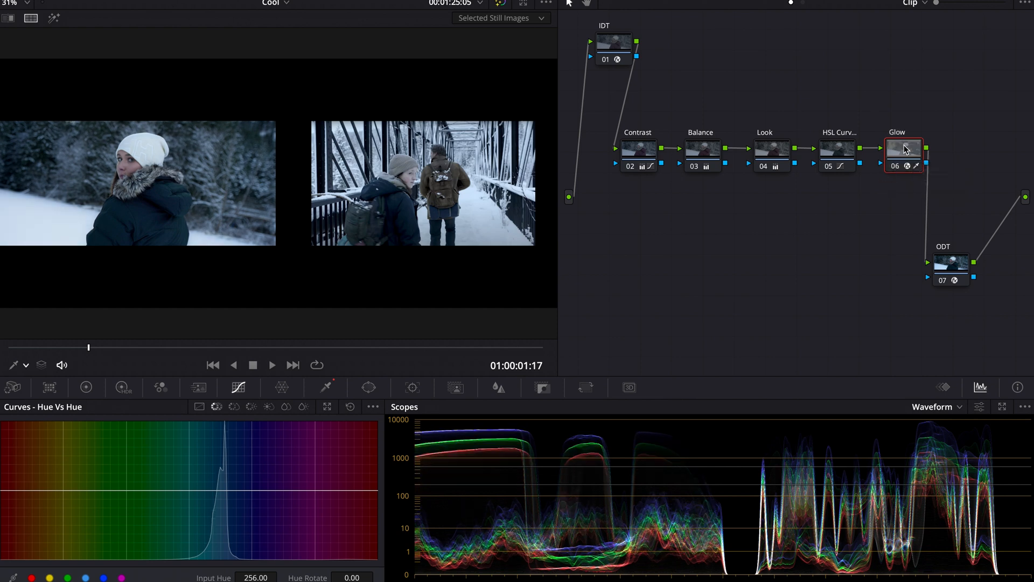